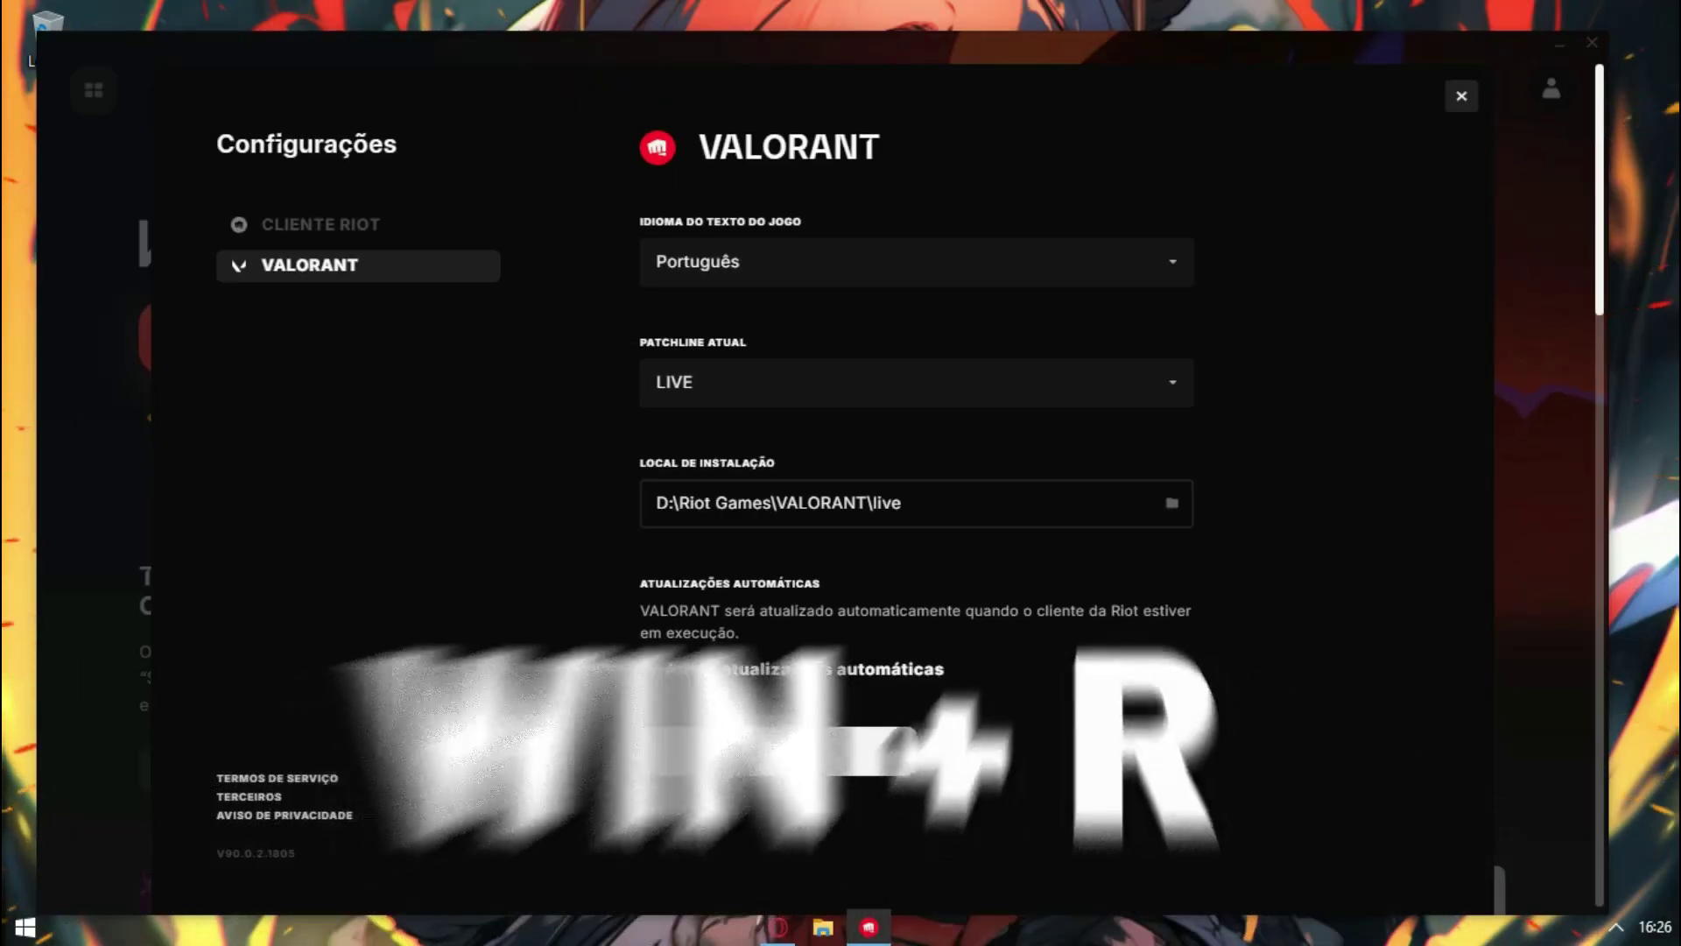
Step: Open the VALORANT installation folder D:\Riot Games\VALORANT\live in File Explorer
{"action": "key", "text": "super+r"}
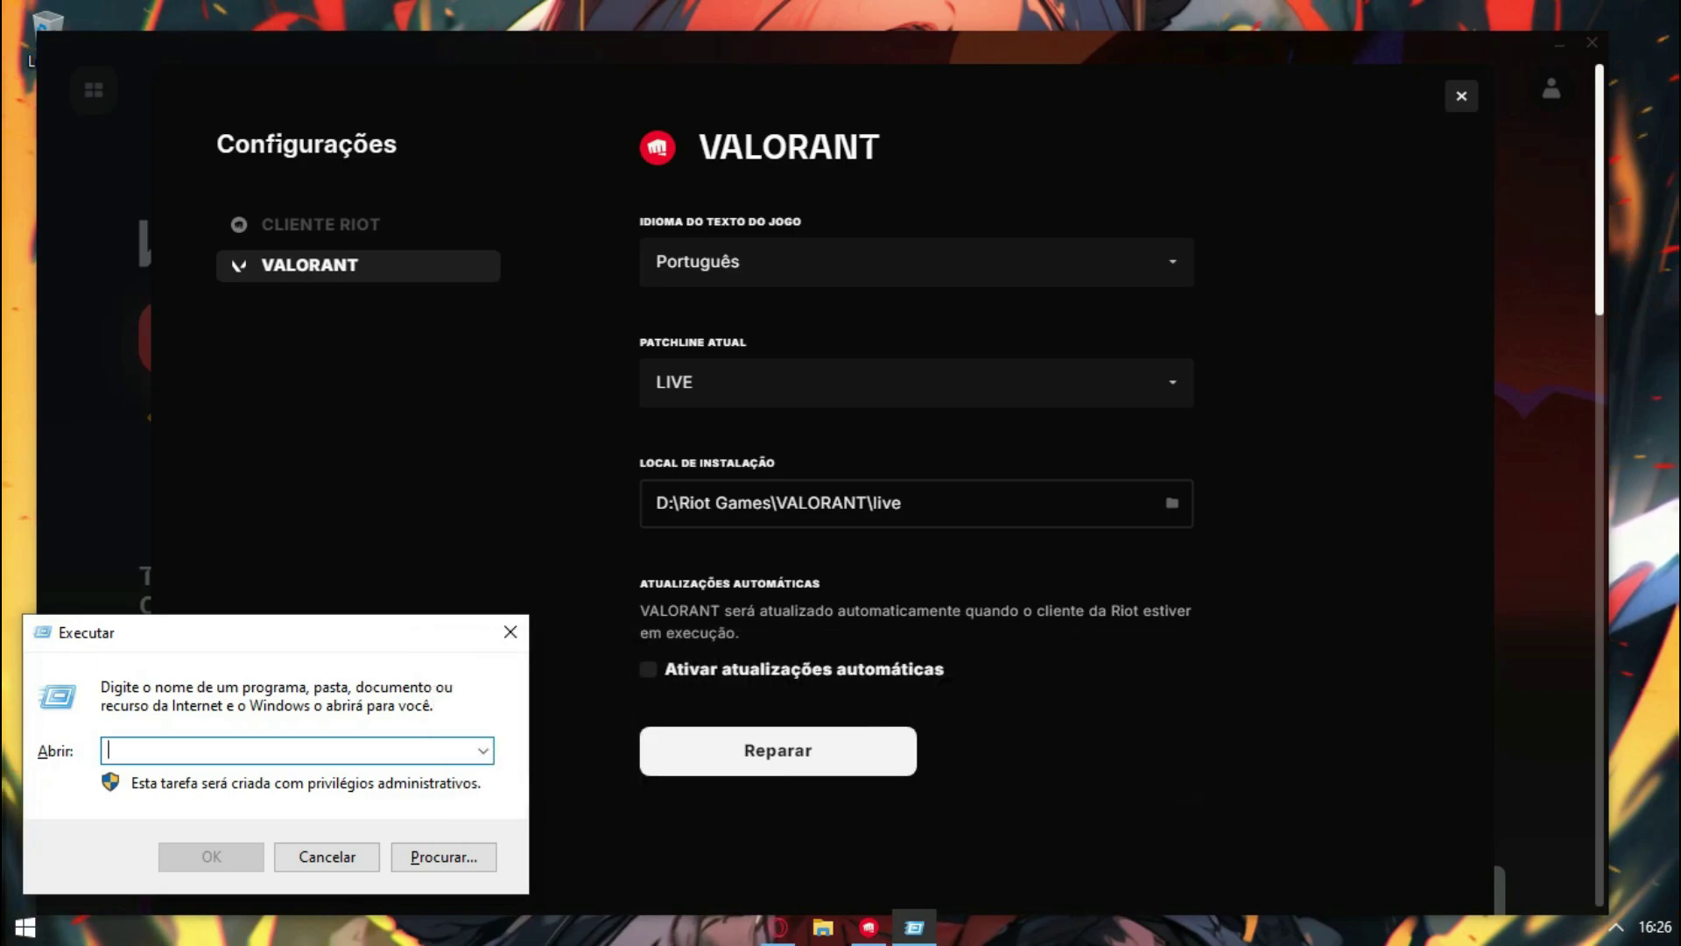
{"action": "type", "text": "D:\\Riot Games\\VALORANT\\live"}
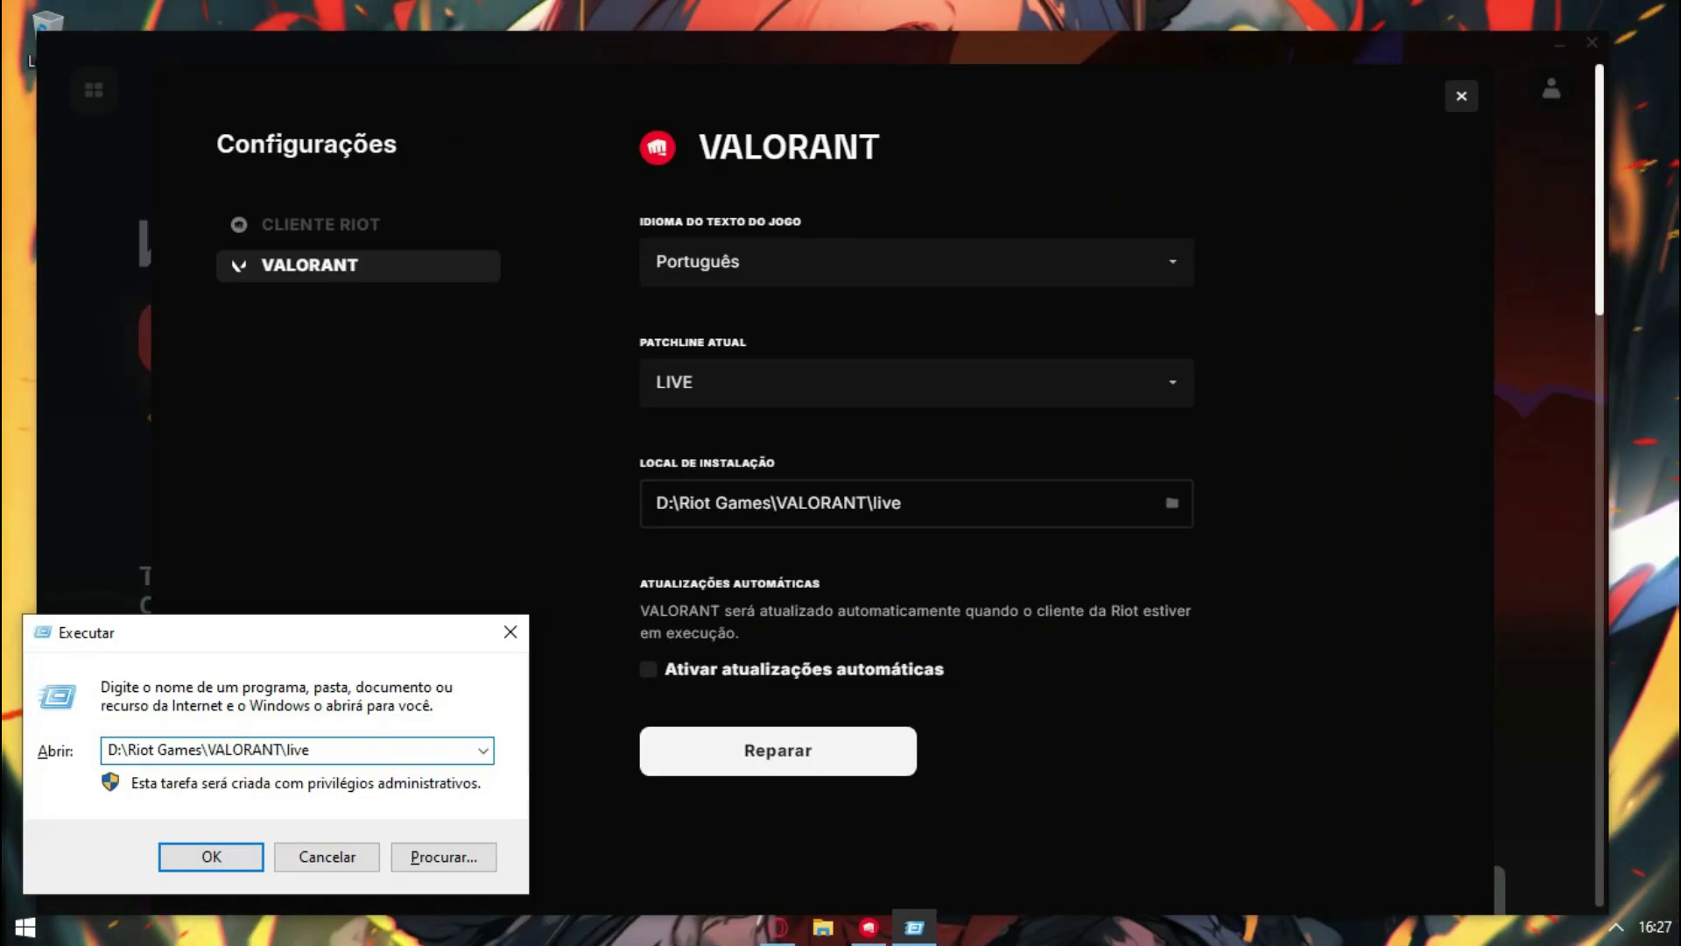
{"action": "left_click_drag", "start_coordinate": [313, 618], "coordinate": [364, 450]}
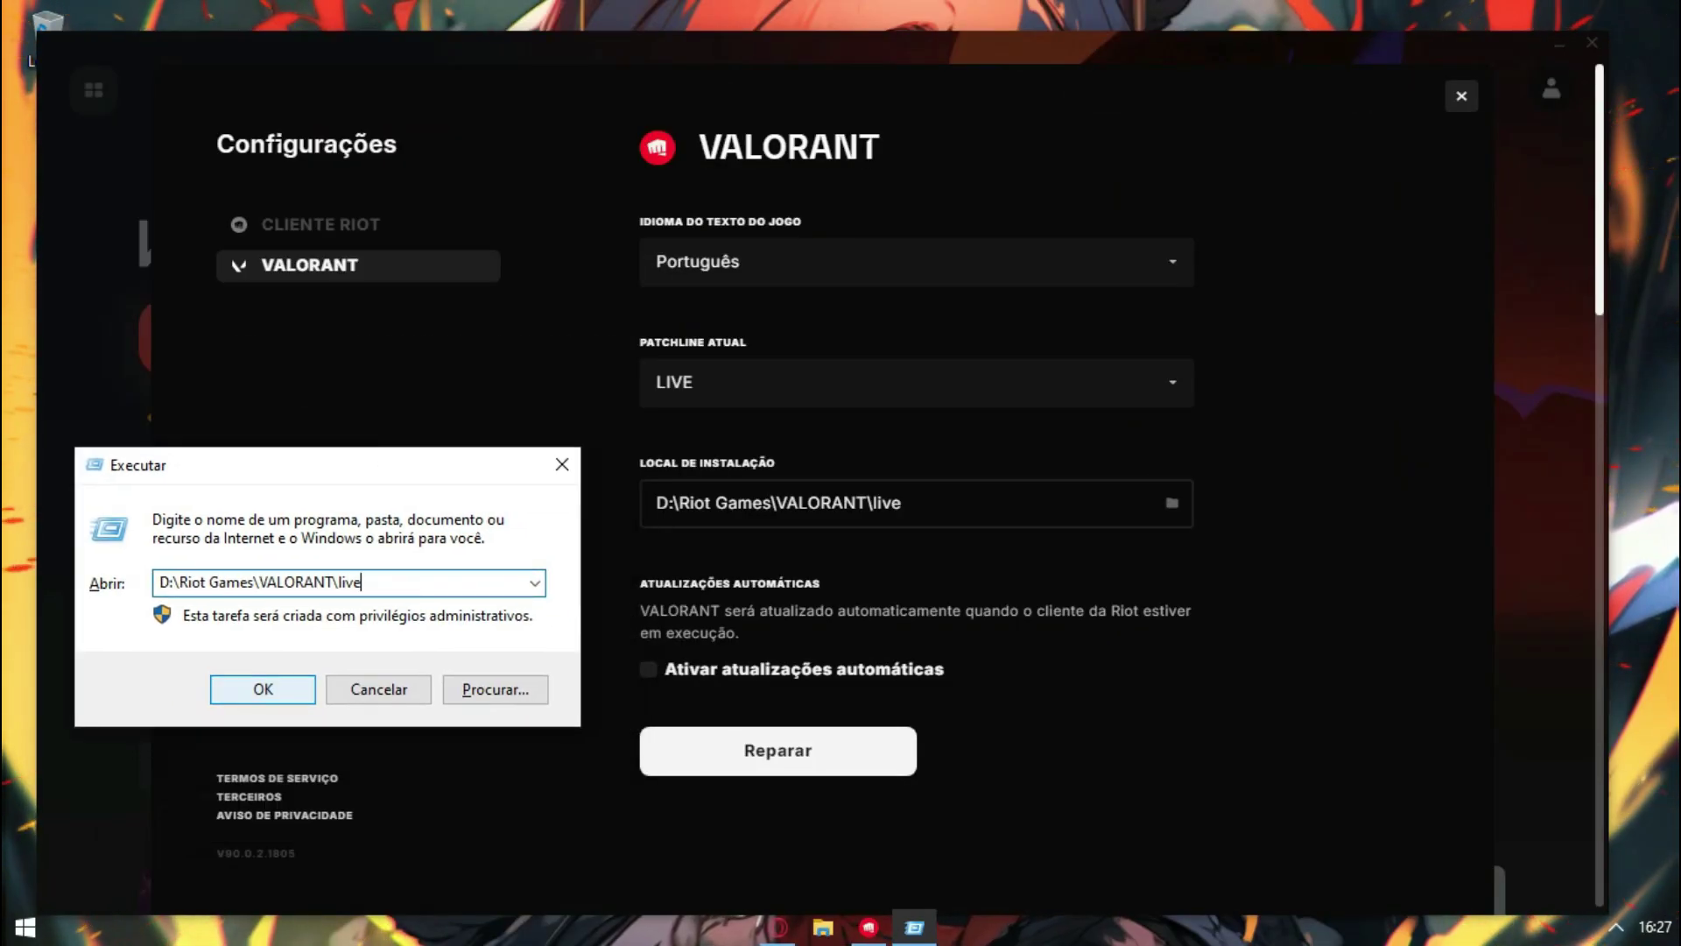
{"action": "key", "text": "Return"}
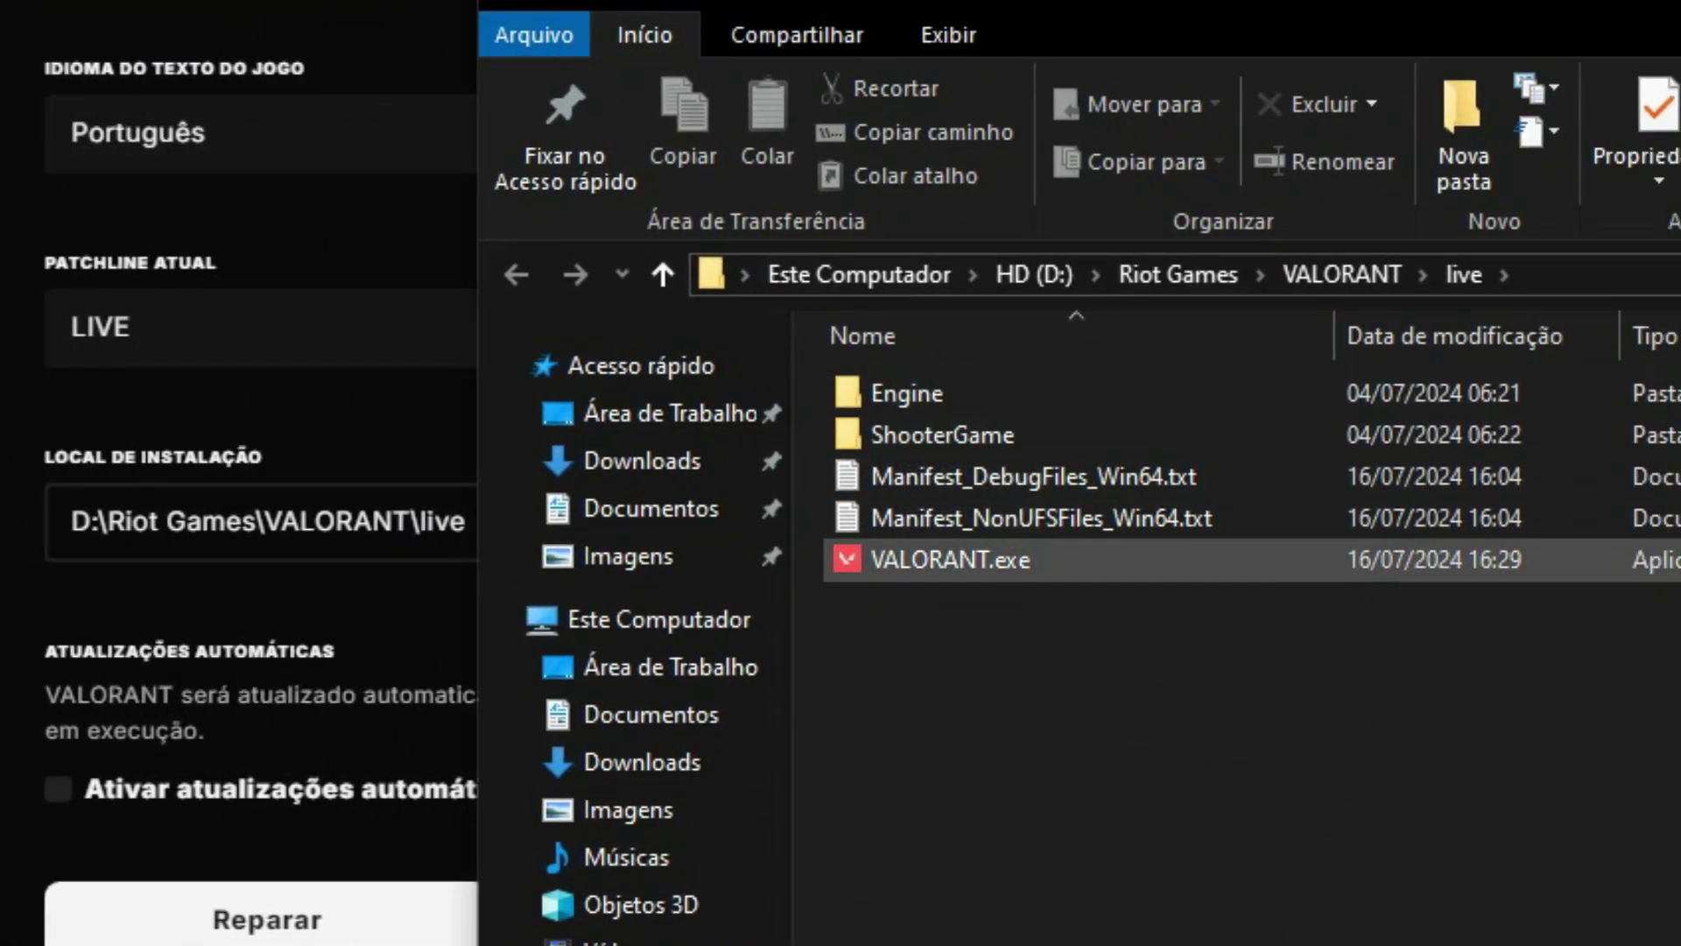
Step: Disable fullscreen optimizations in the compatibility properties of VALORANT.exe and apply the change
{"action": "left_click", "coordinate": [880, 560]}
{"action": "right_click", "coordinate": [880, 559]}
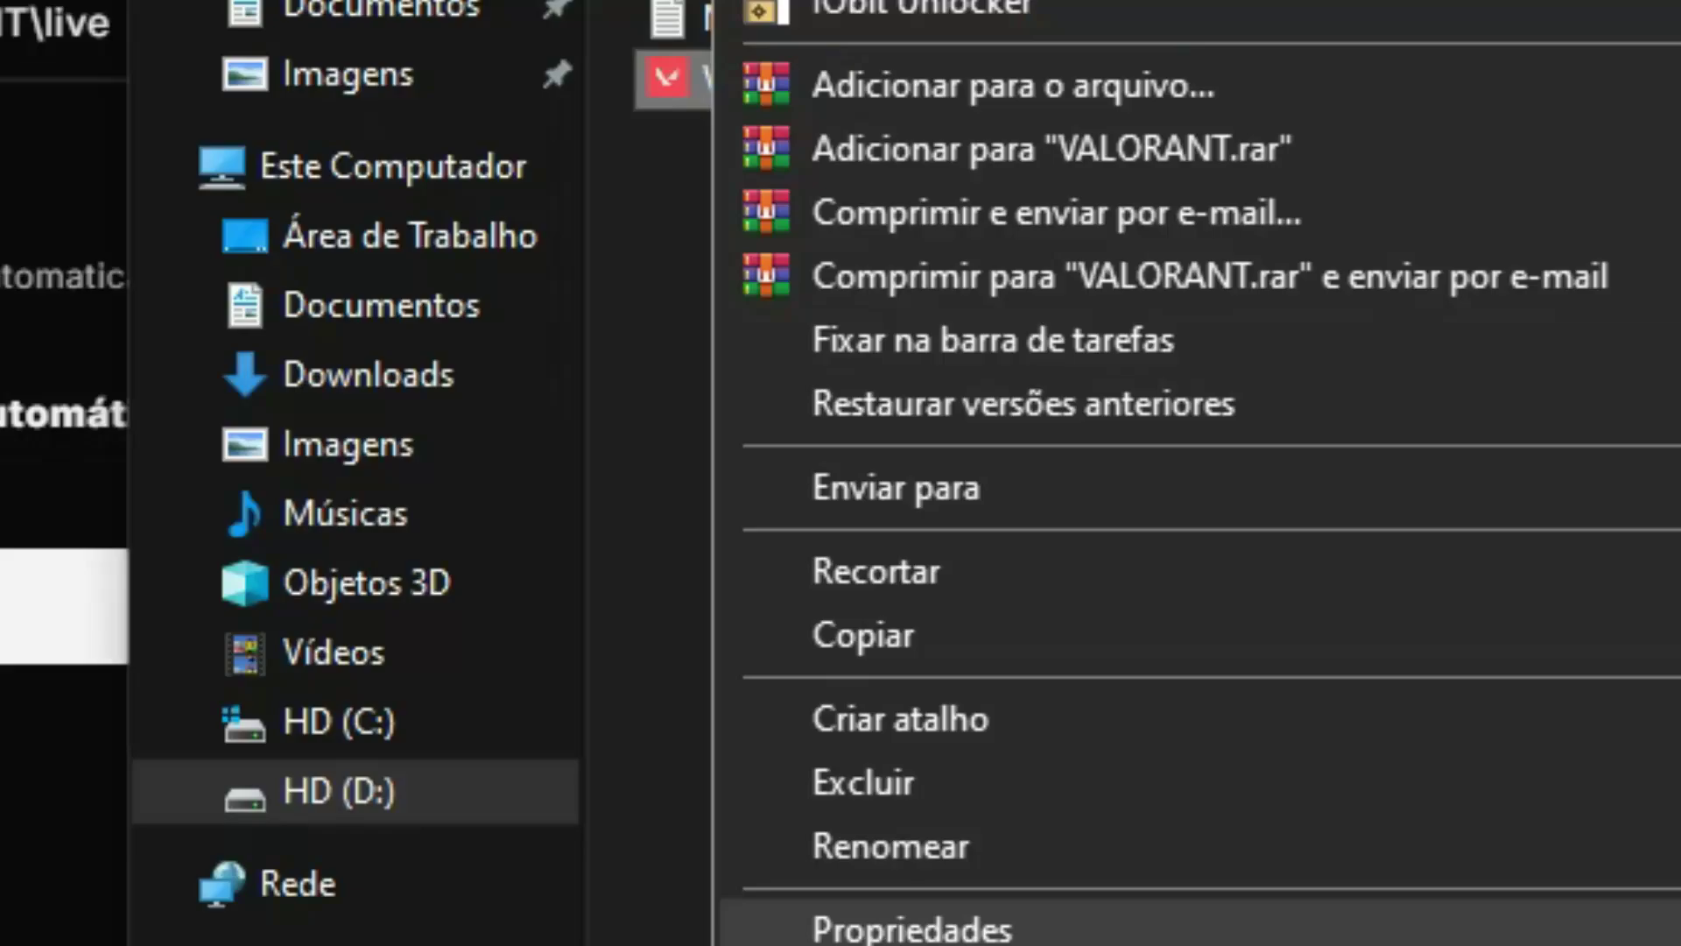
{"action": "left_click", "coordinate": [910, 926]}
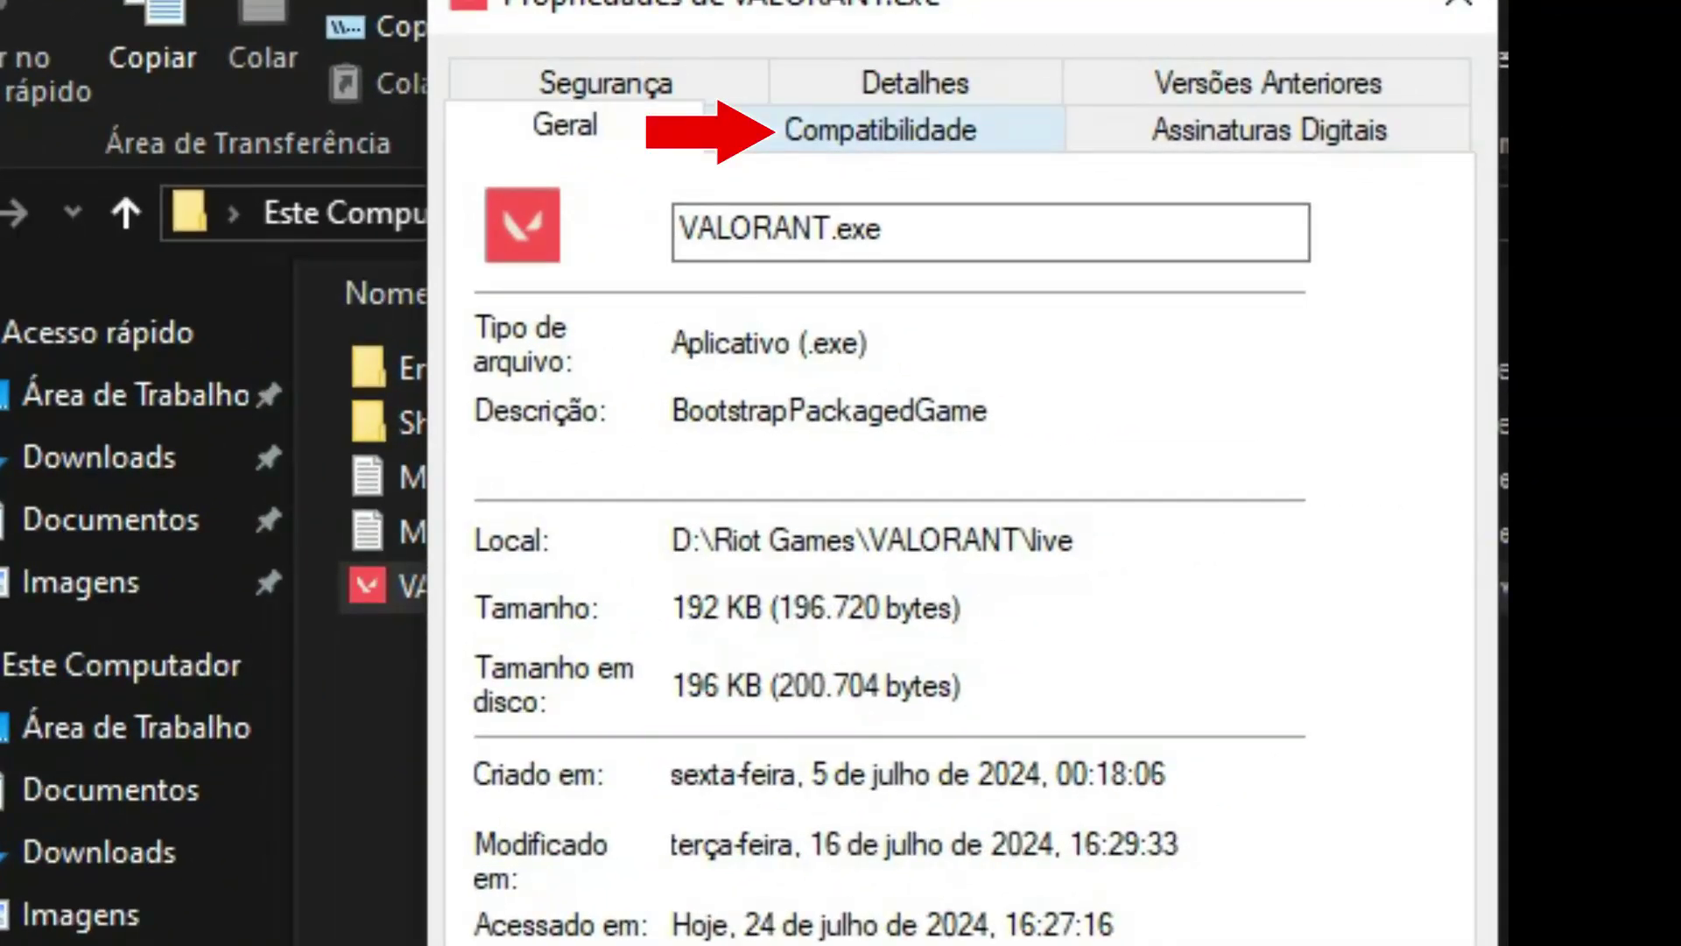
{"action": "left_click", "coordinate": [880, 130]}
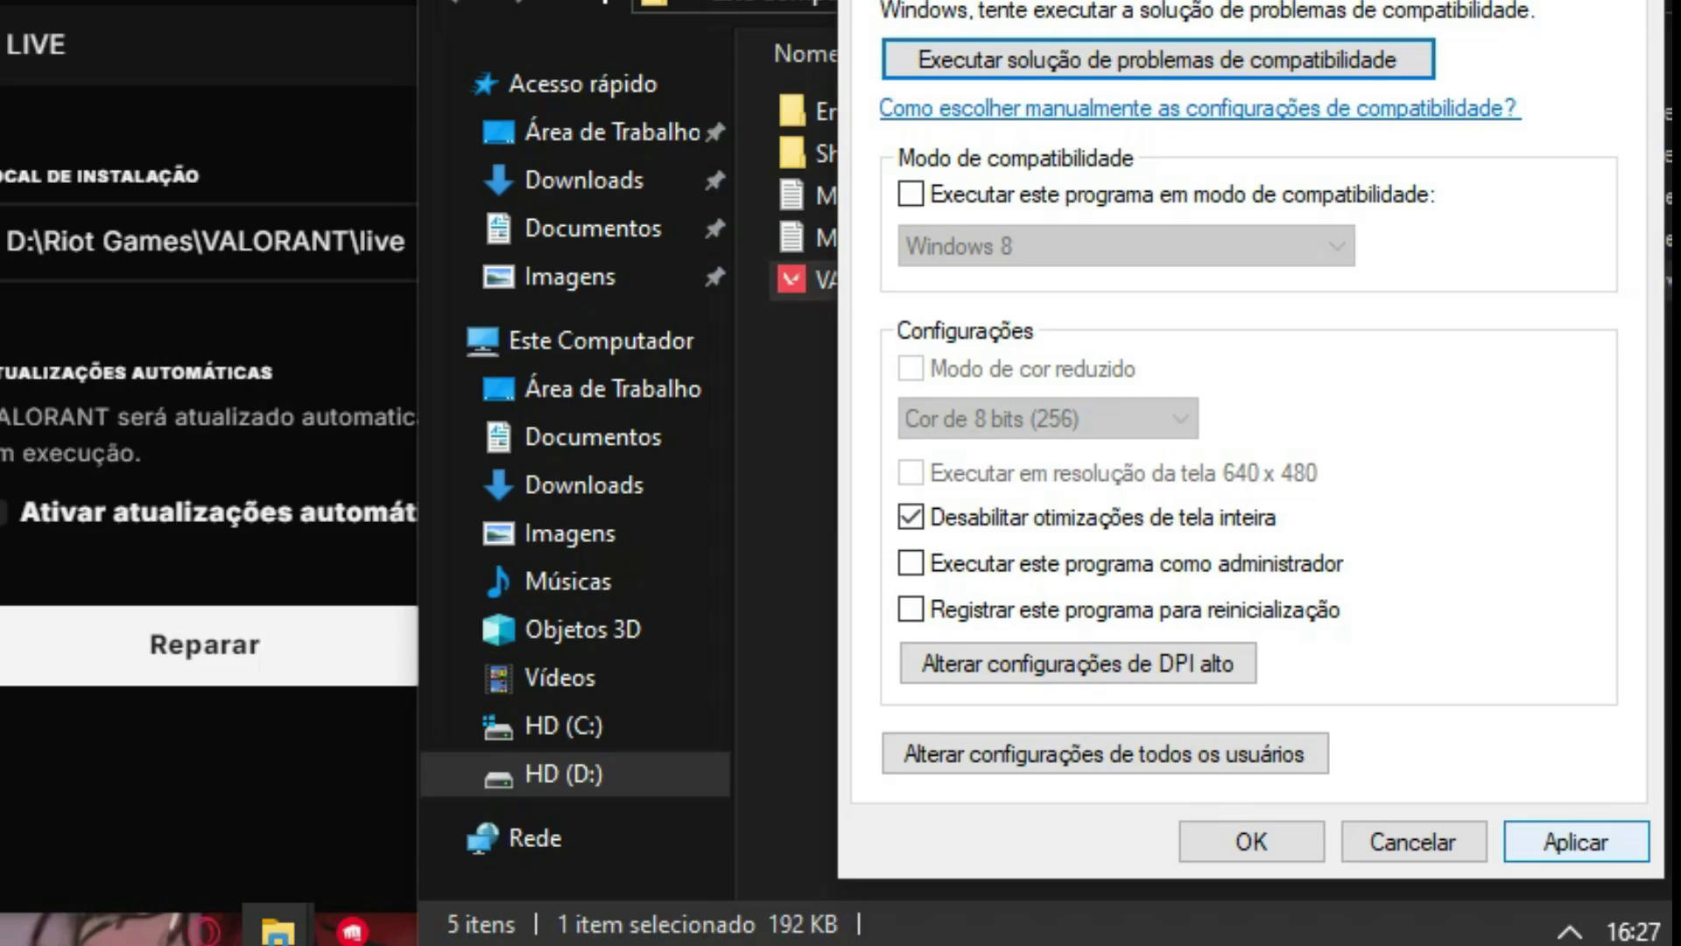
{"action": "left_click", "coordinate": [1559, 830]}
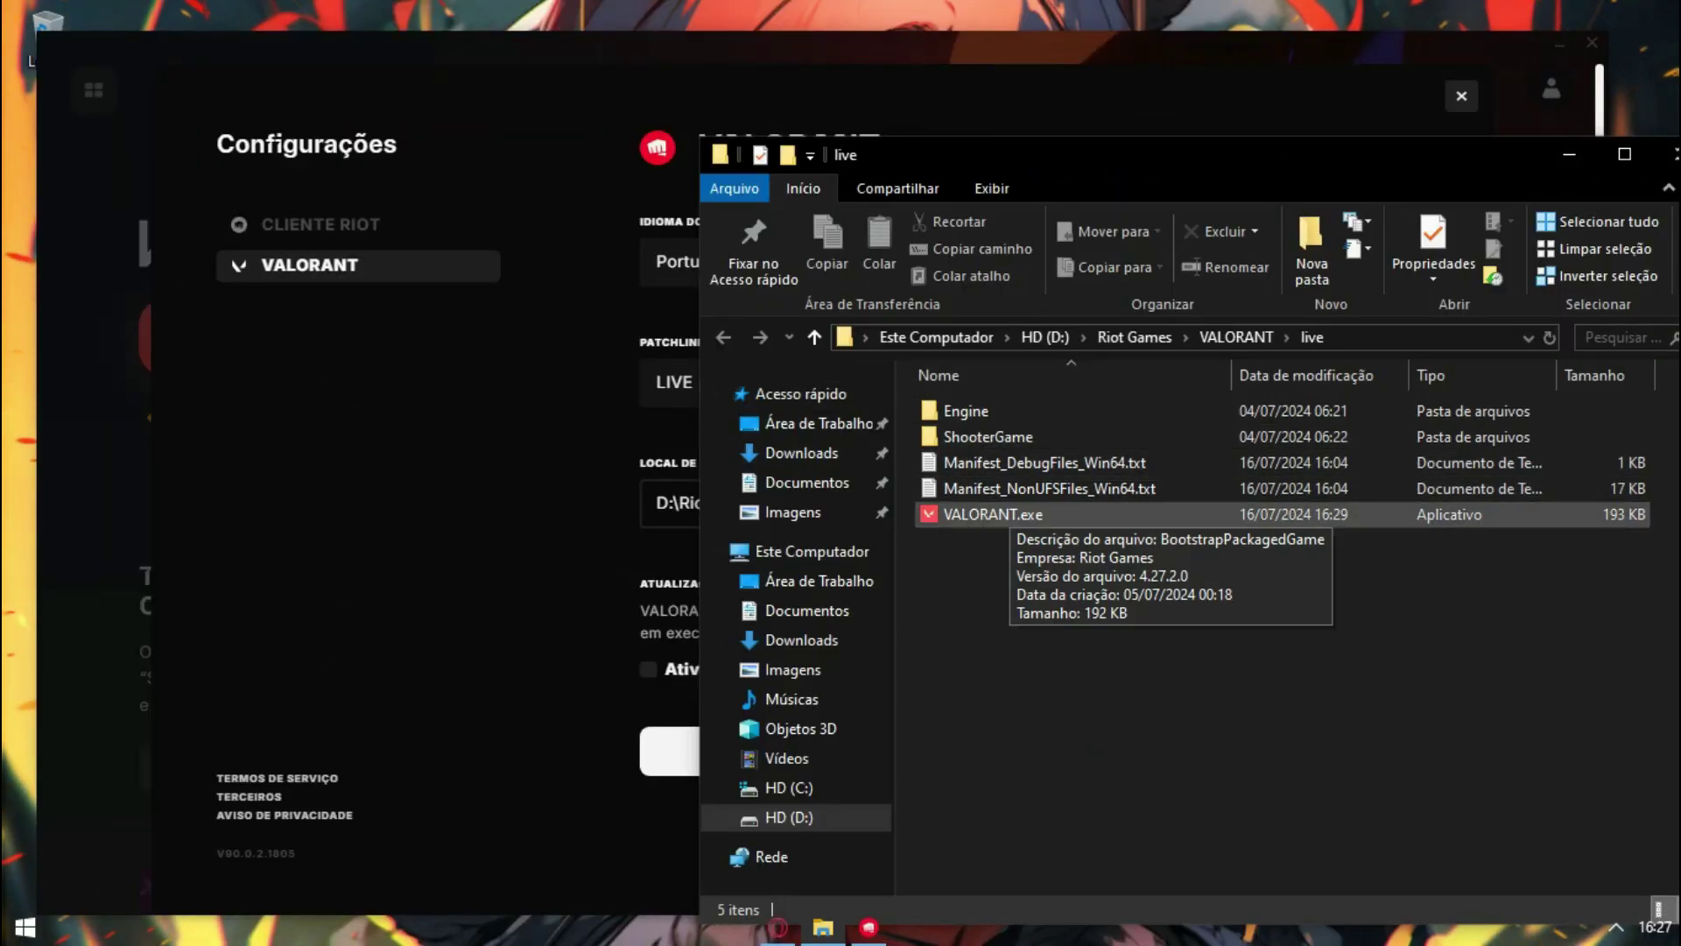
{"action": "left_click_drag", "start_coordinate": [1014, 601], "coordinate": [970, 395]}
{"action": "left_click", "coordinate": [1025, 591]}
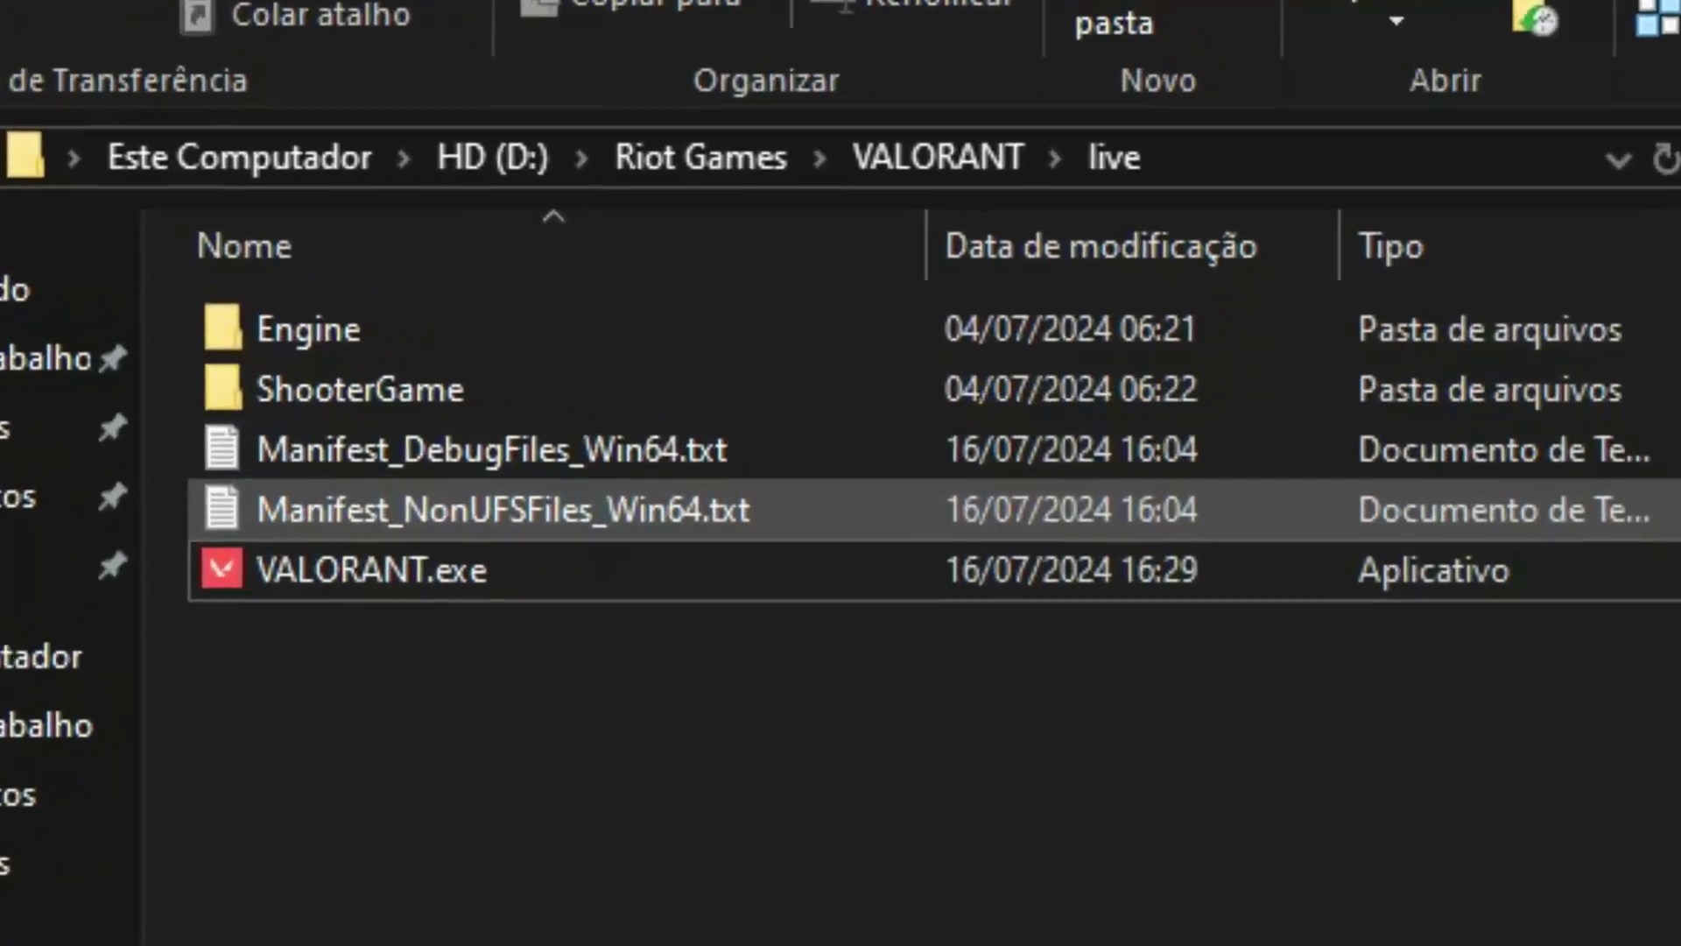
{"action": "left_click", "coordinate": [560, 509]}
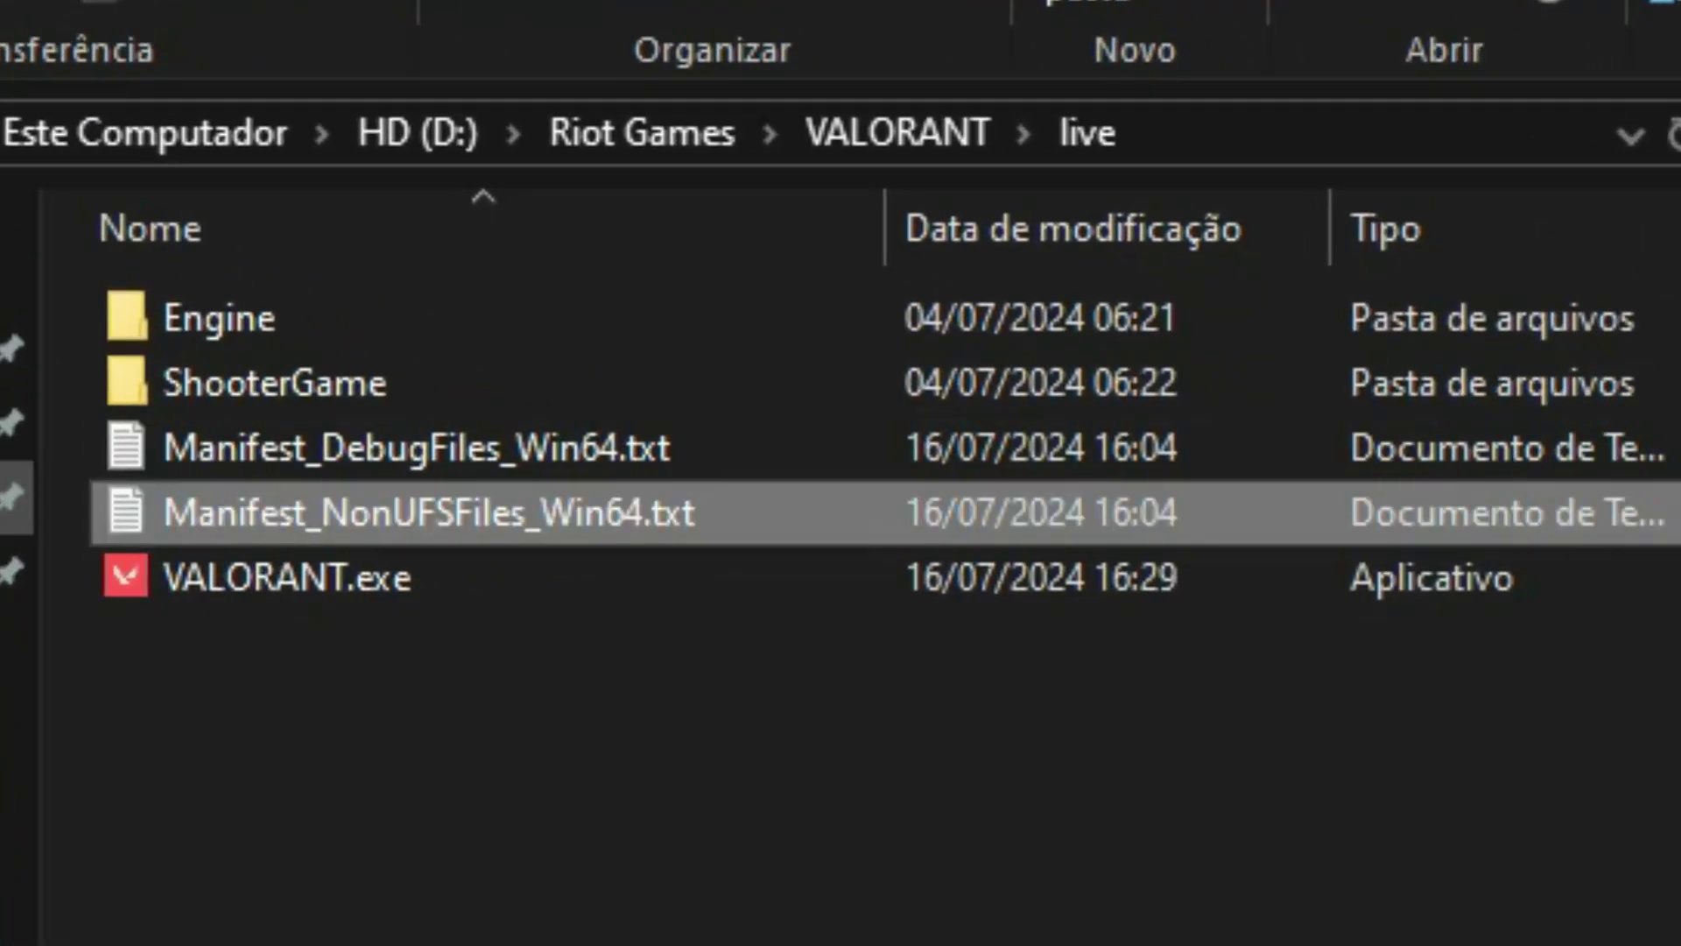
{"action": "left_click_drag", "start_coordinate": [189, 500], "coordinate": [189, 434]}
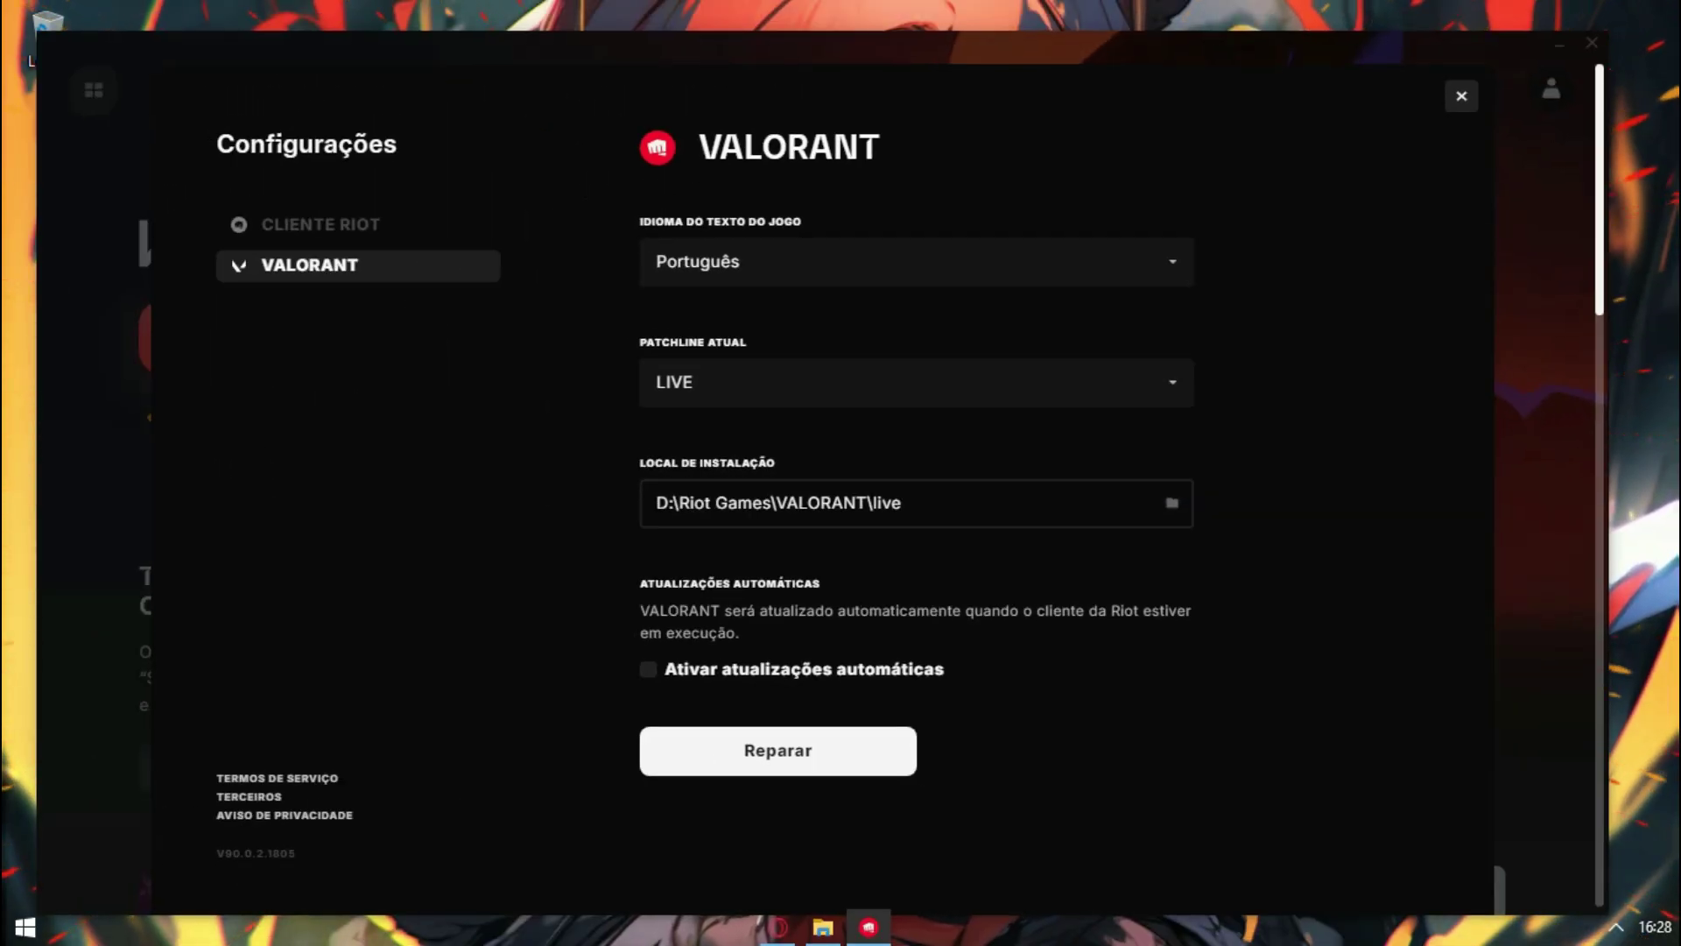
Step: Open the AppData folder with the Run command appdata and go into Local\VALORANT
{"action": "key", "text": "super+r"}
{"action": "type", "text": "appdata"}
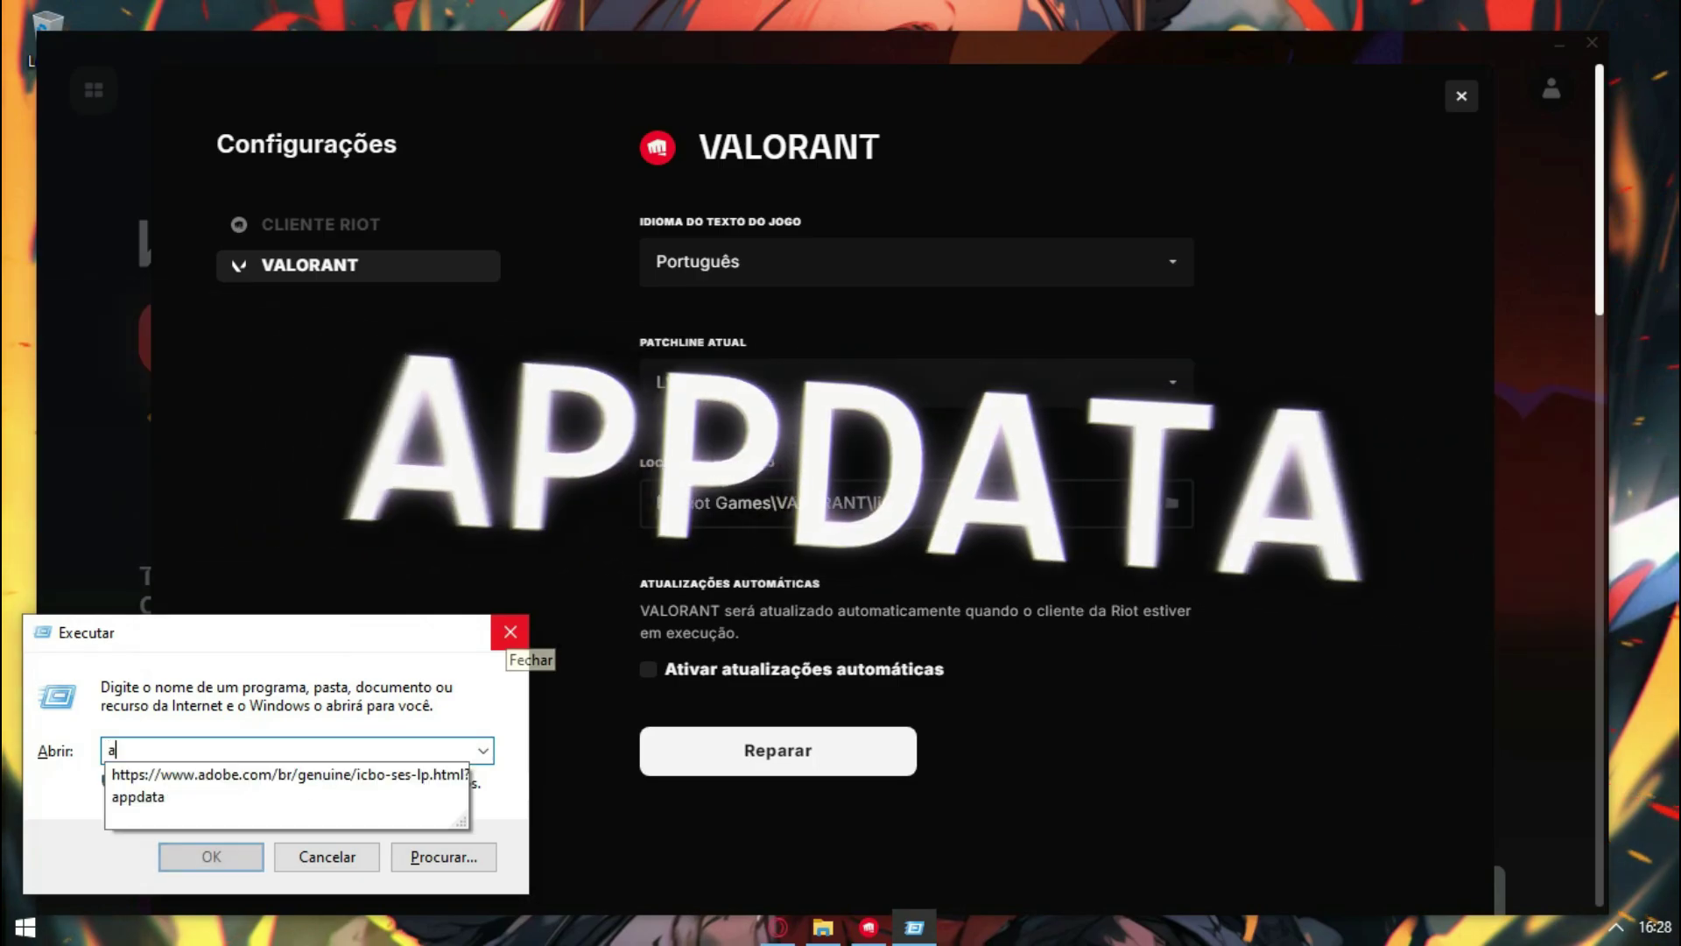
{"action": "key", "text": "Return"}
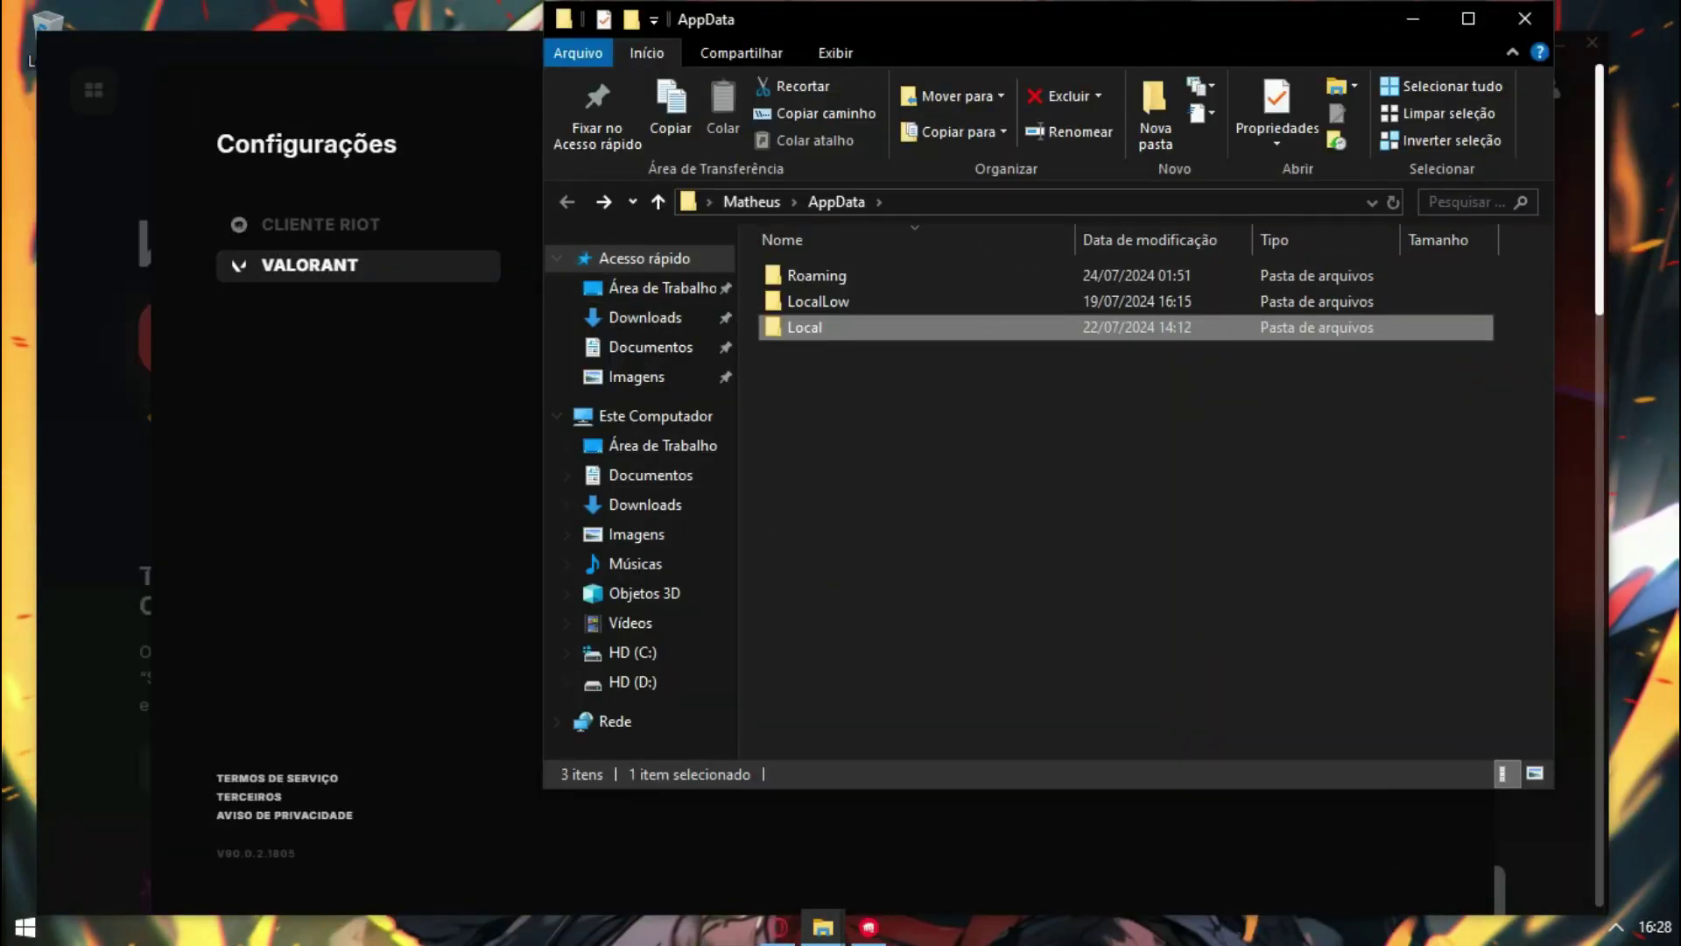
{"action": "left_click_drag", "start_coordinate": [1005, 408], "coordinate": [1166, 315]}
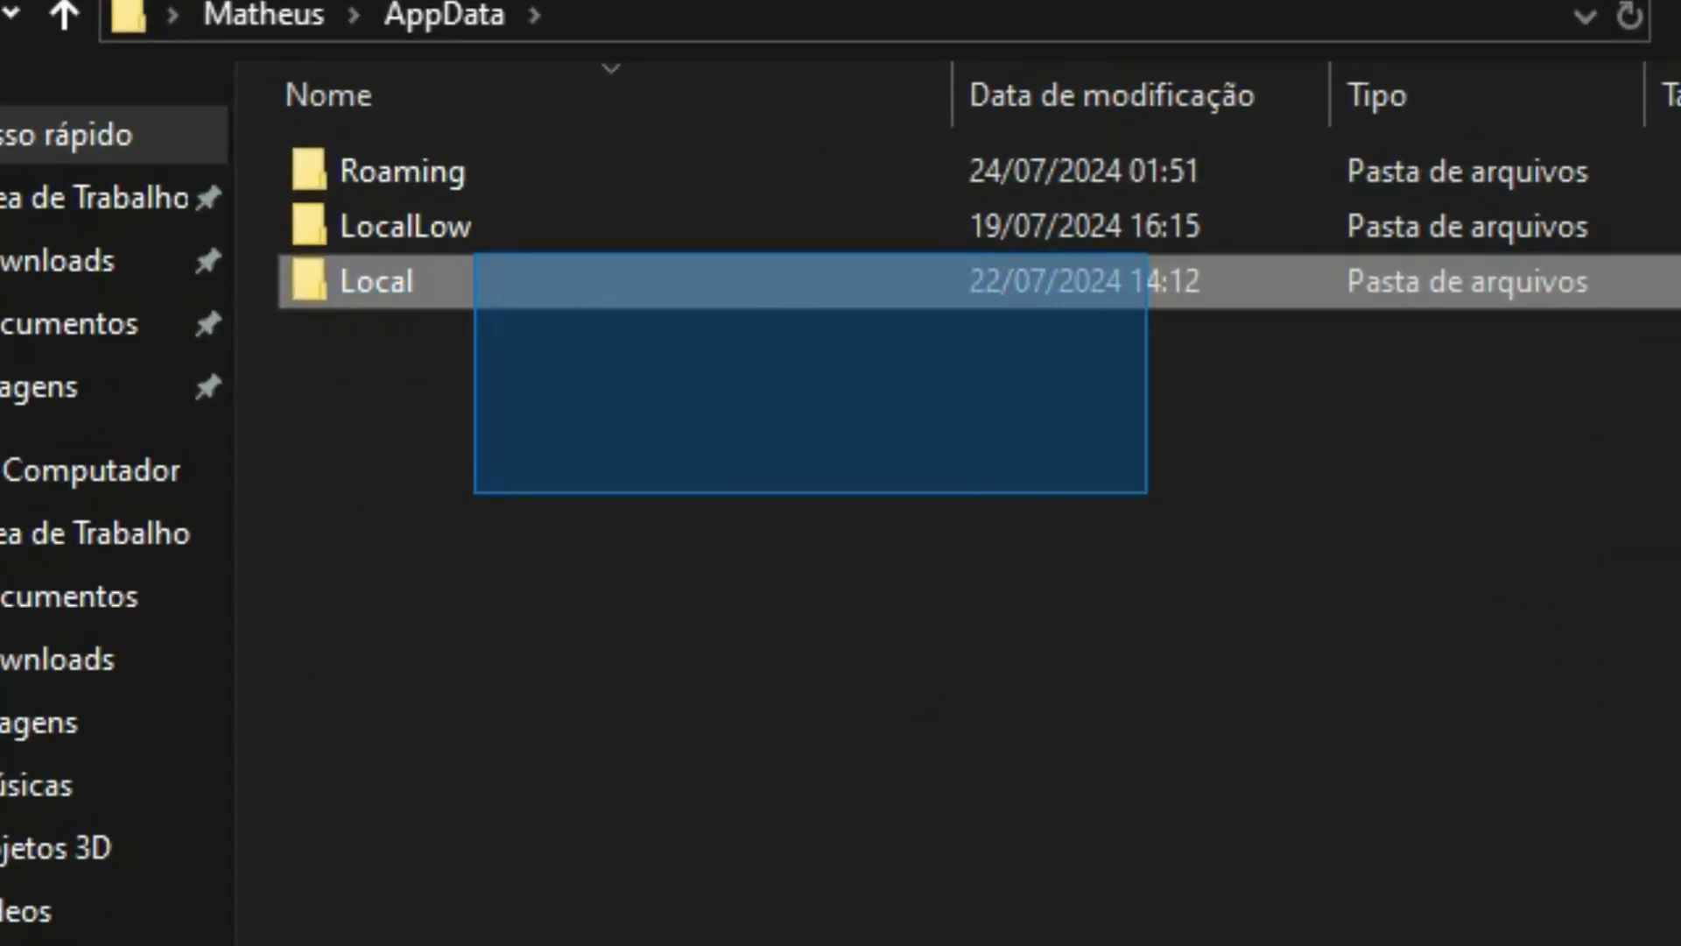
{"action": "double_click", "coordinate": [805, 328]}
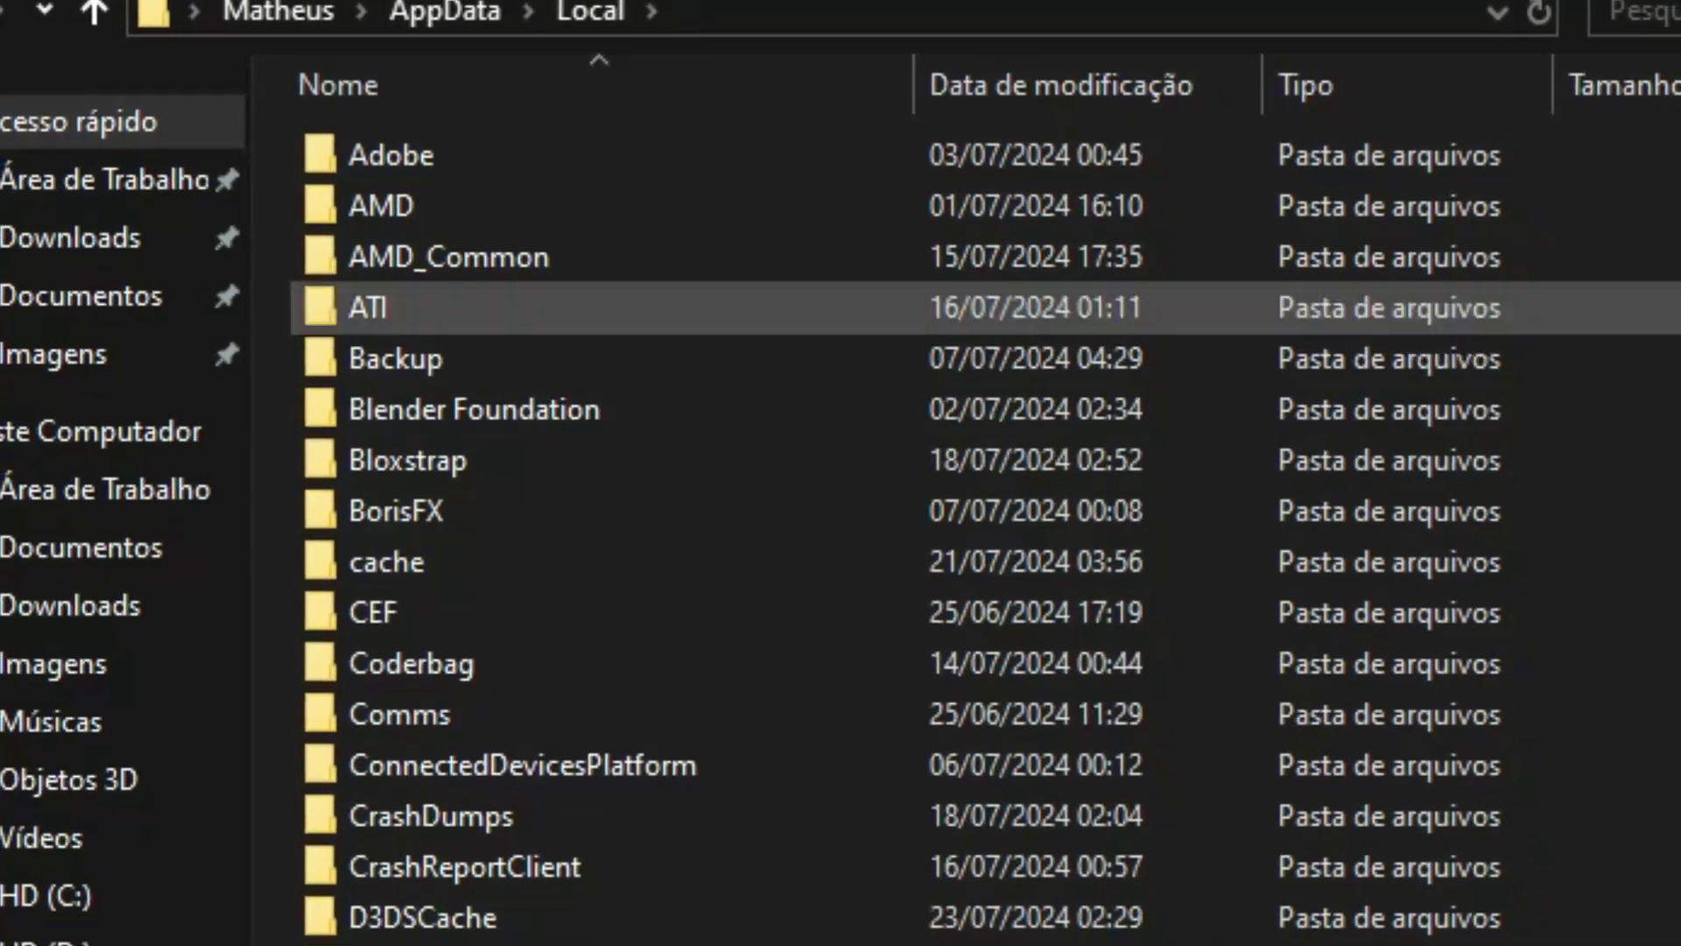
{"action": "key", "text": "v"}
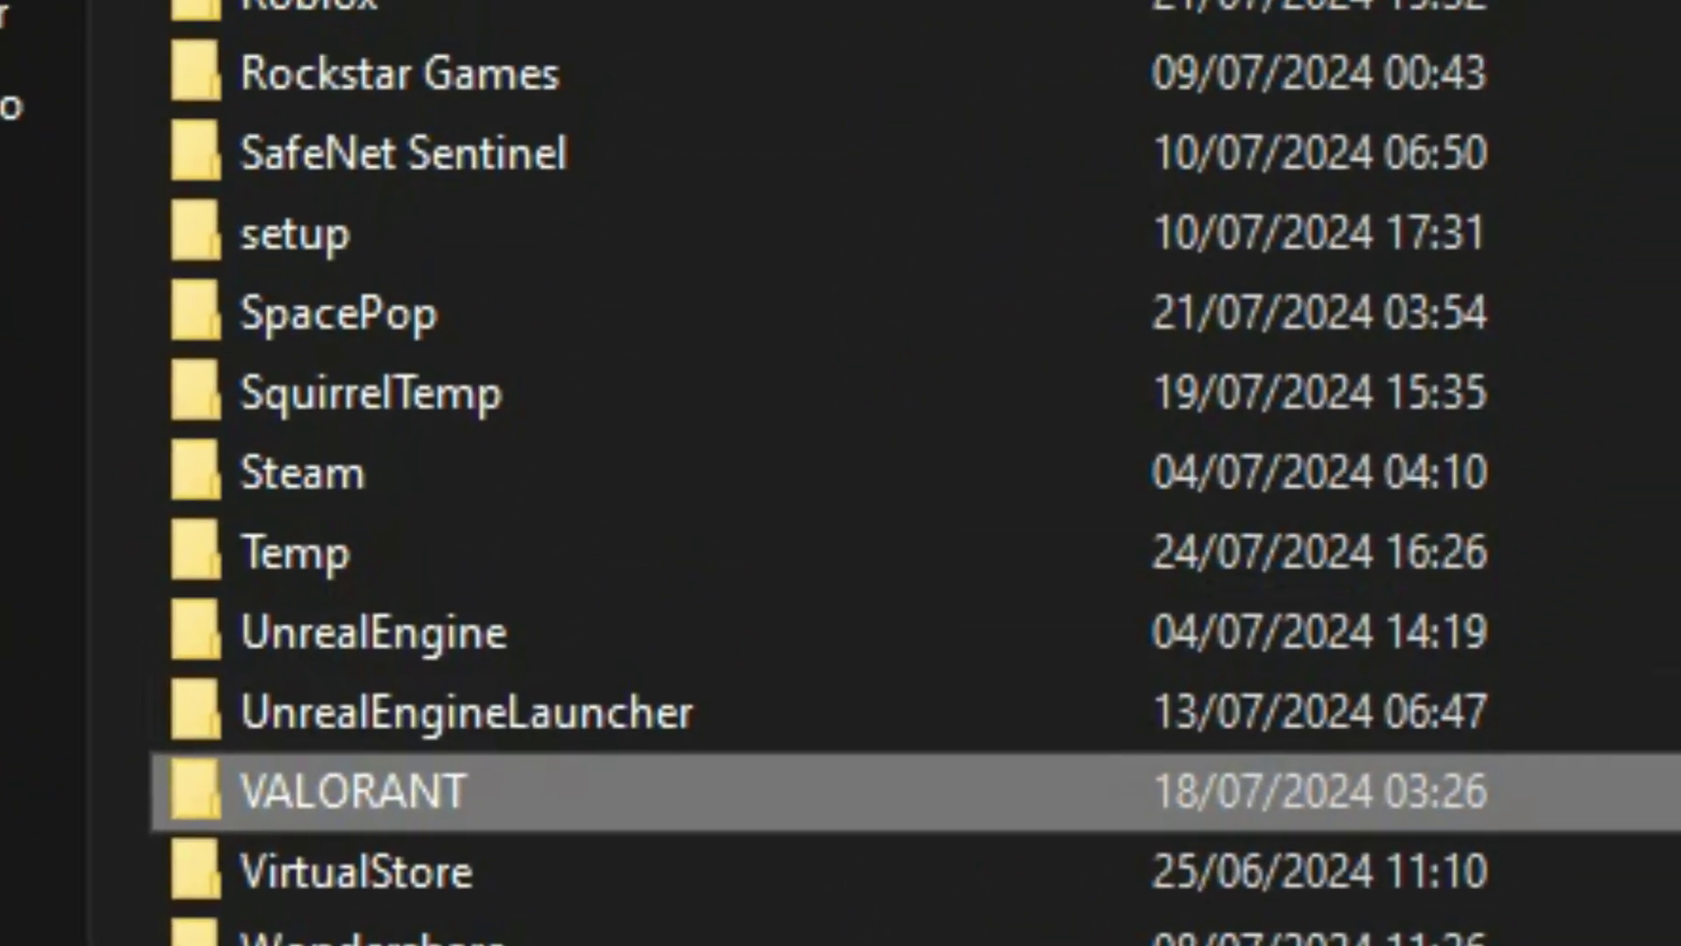
{"action": "key", "text": "Return"}
Step: Delete all log files from the Saved\Logs folder of VALORANT
{"action": "left_click_drag", "start_coordinate": [307, 459], "coordinate": [128, 228]}
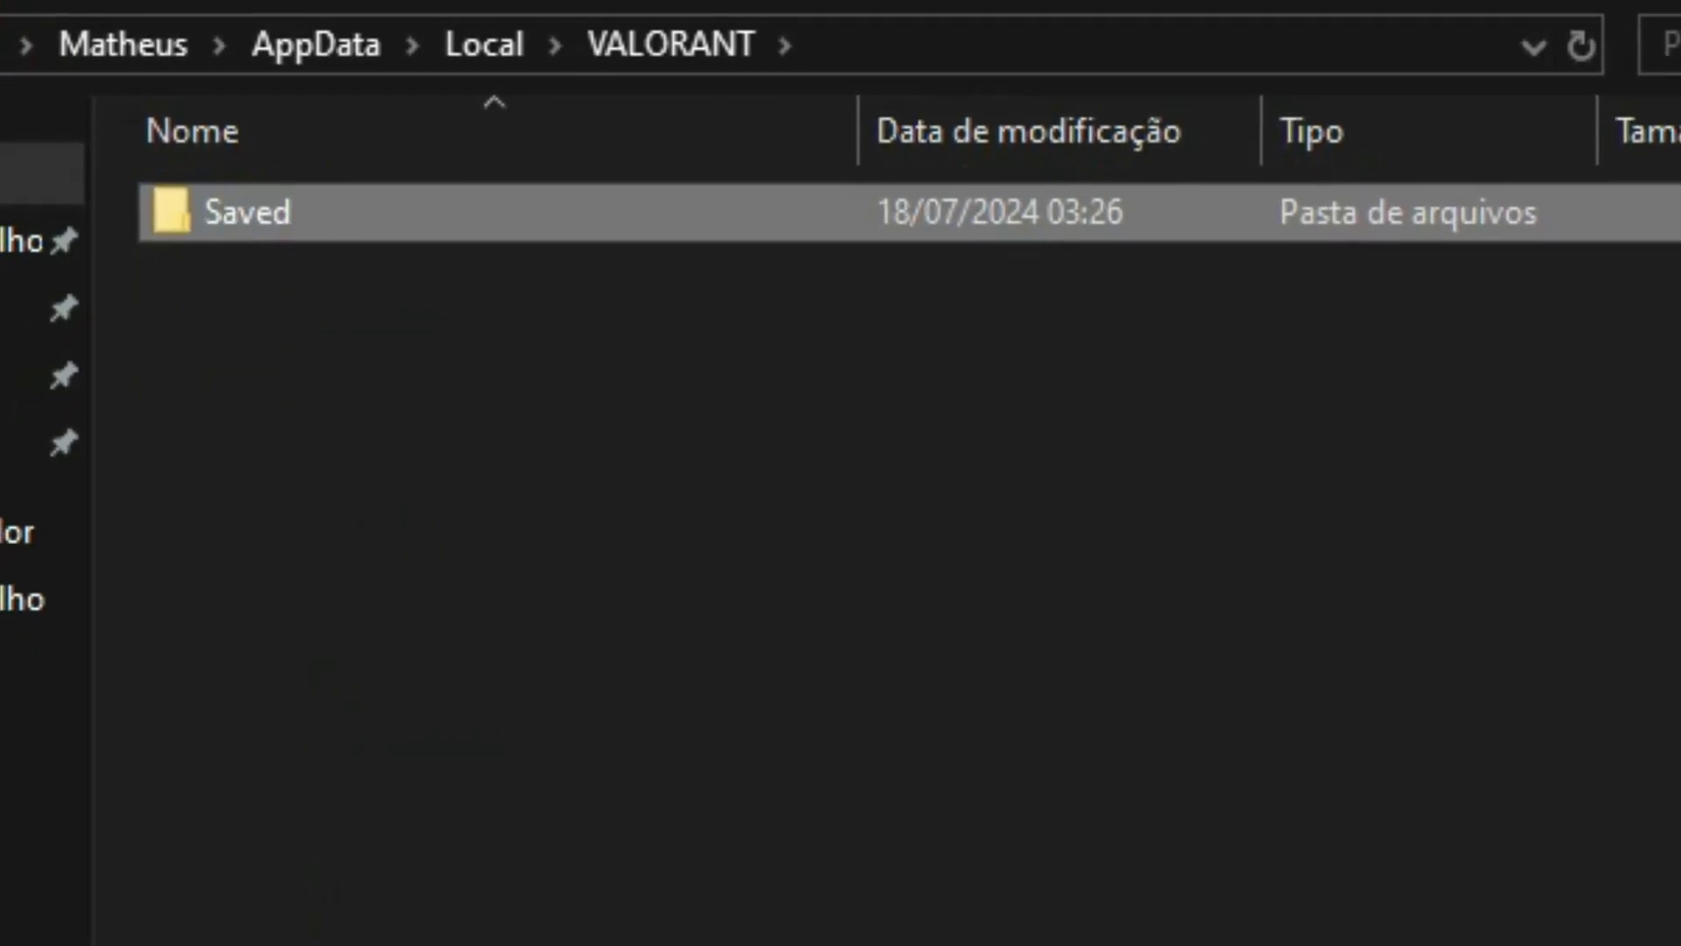
{"action": "double_click", "coordinate": [250, 207]}
{"action": "left_click", "coordinate": [246, 319]}
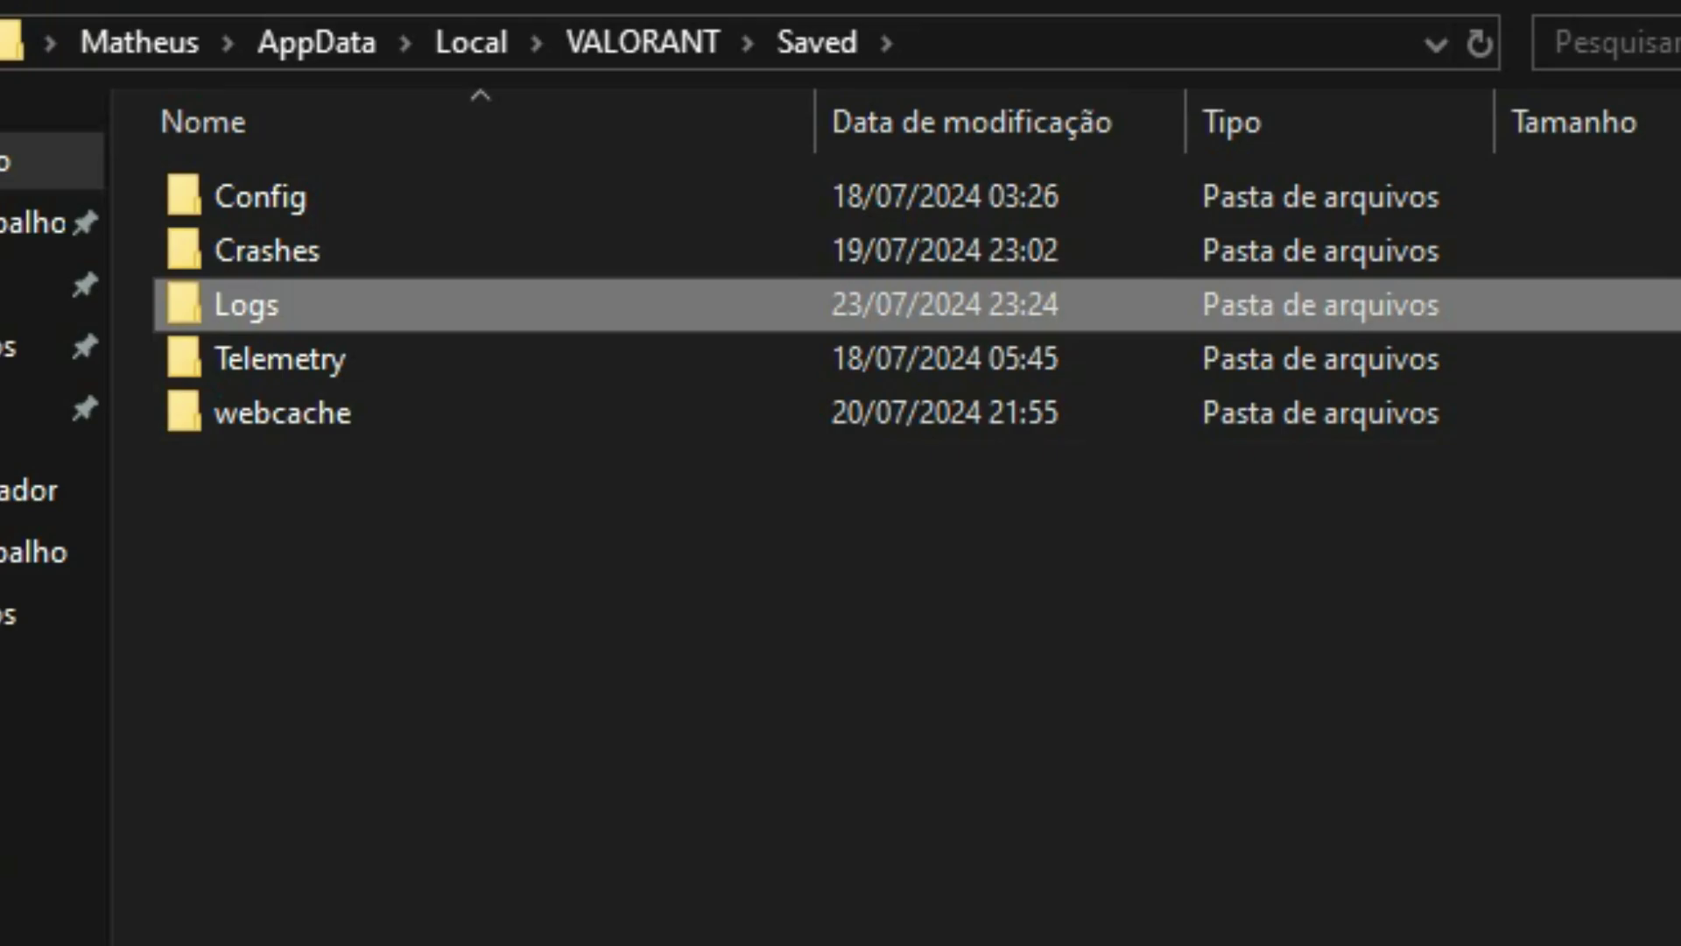
{"action": "double_click", "coordinate": [247, 304]}
{"action": "left_click_drag", "start_coordinate": [349, 942], "coordinate": [731, 229]}
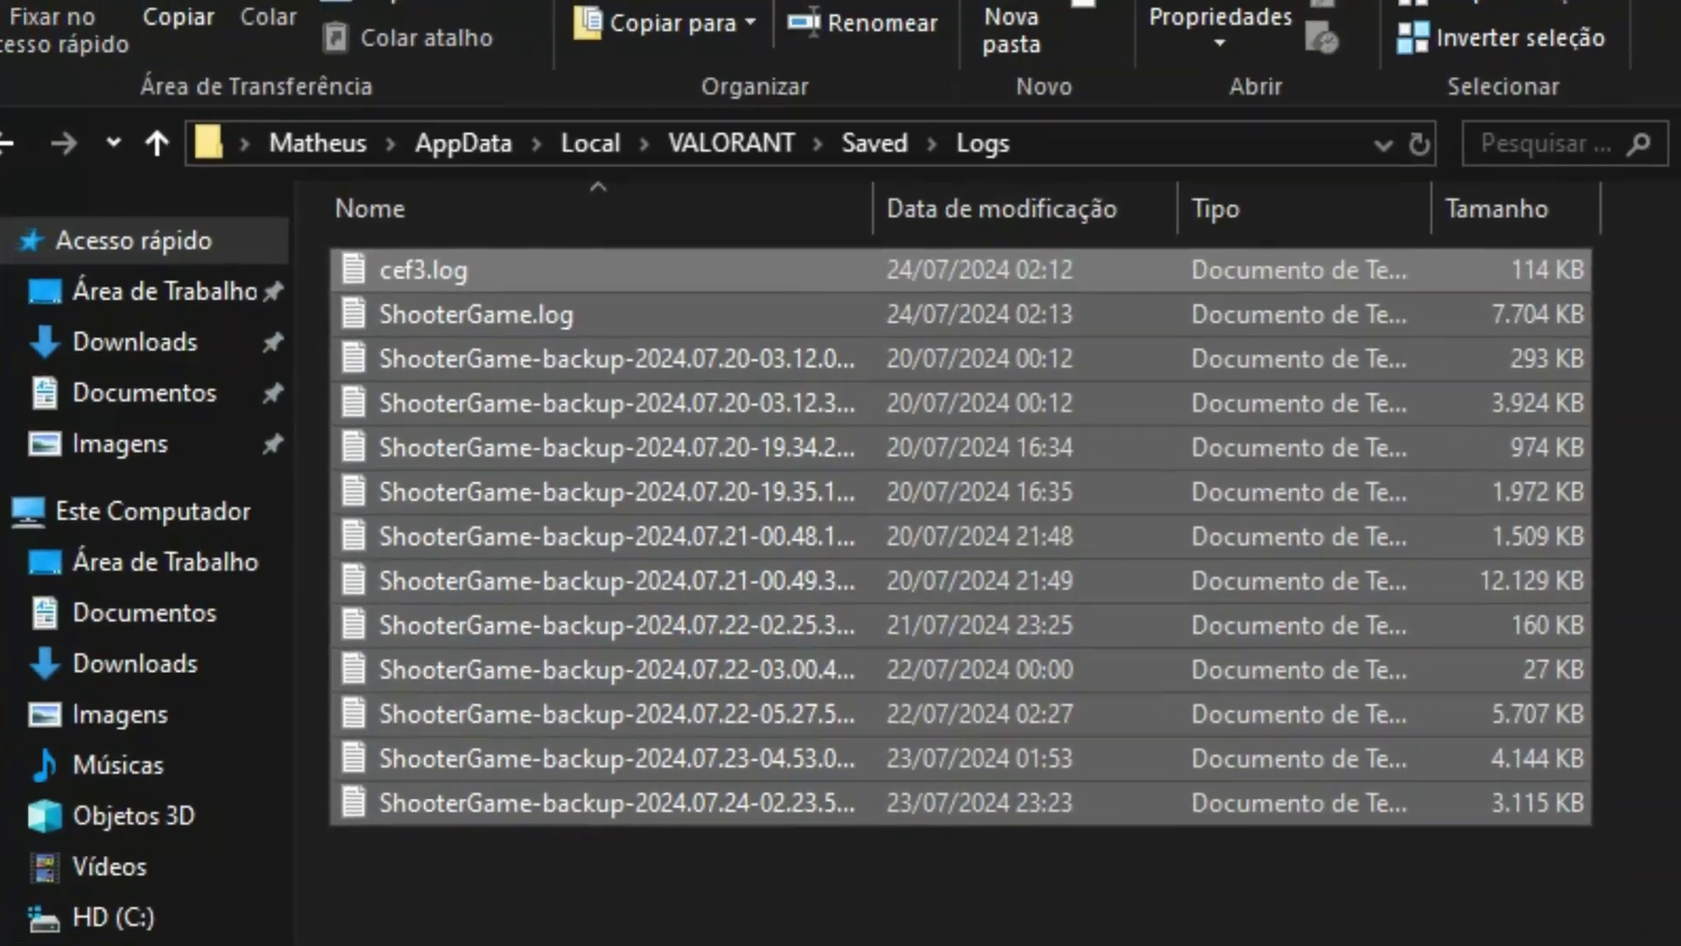
{"action": "key", "text": "Delete"}
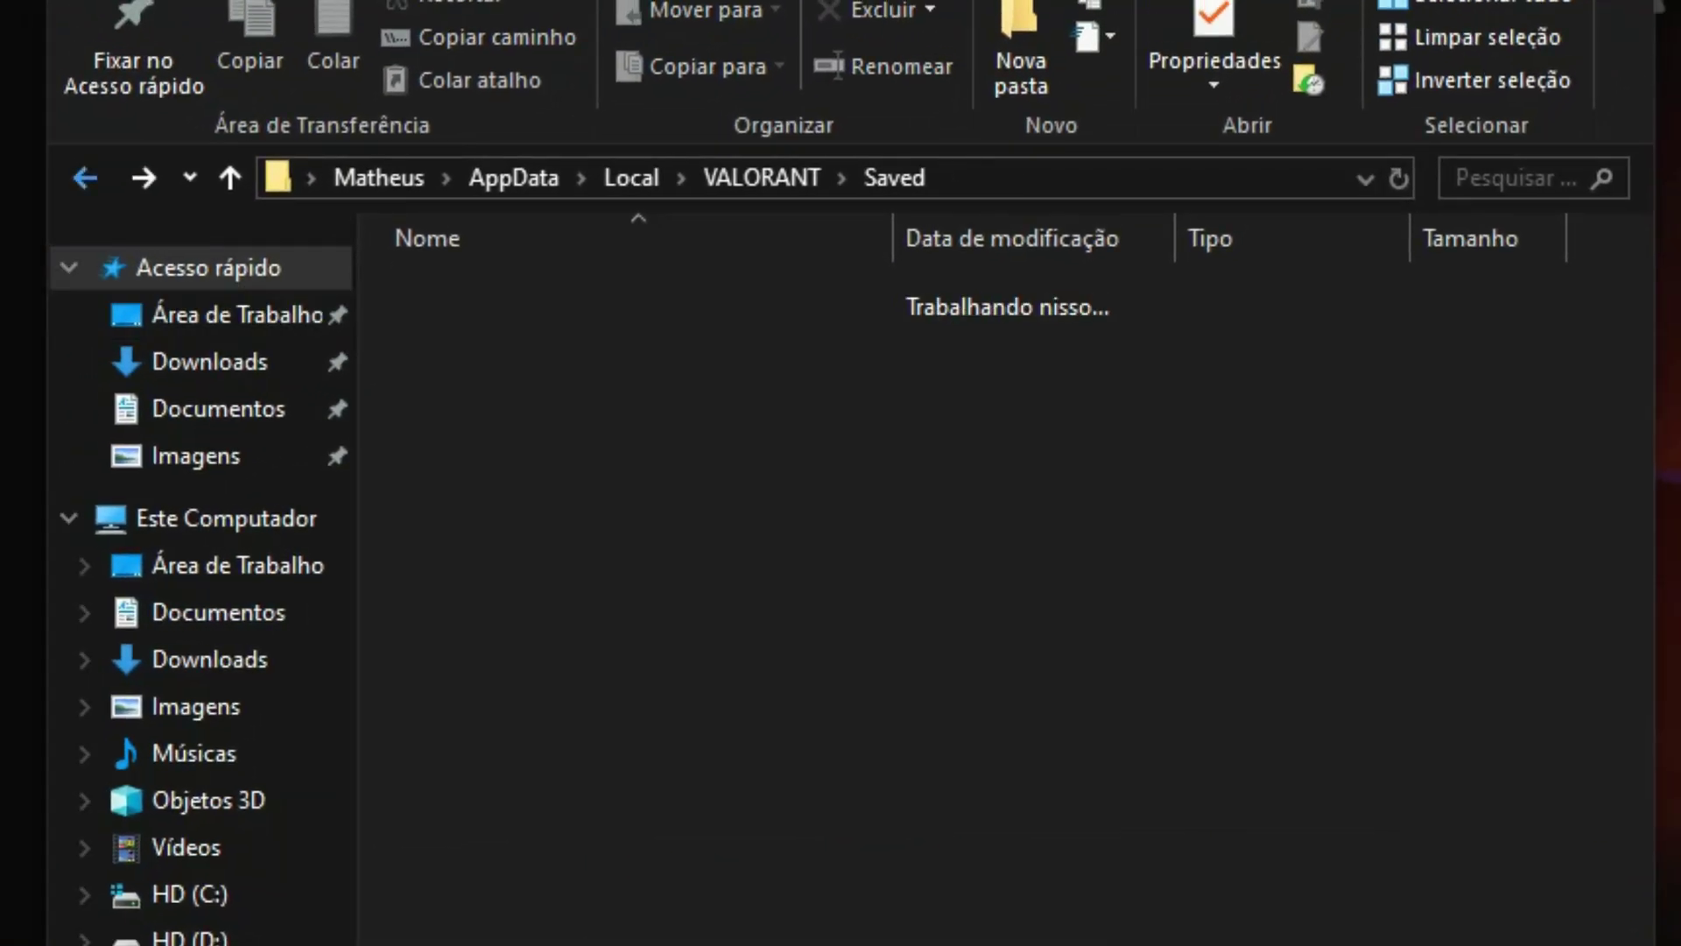
Step: Permanently delete the five alphanumeric-named folders listed below CrashReportClient in Saved\Config
{"action": "left_click", "coordinate": [477, 295]}
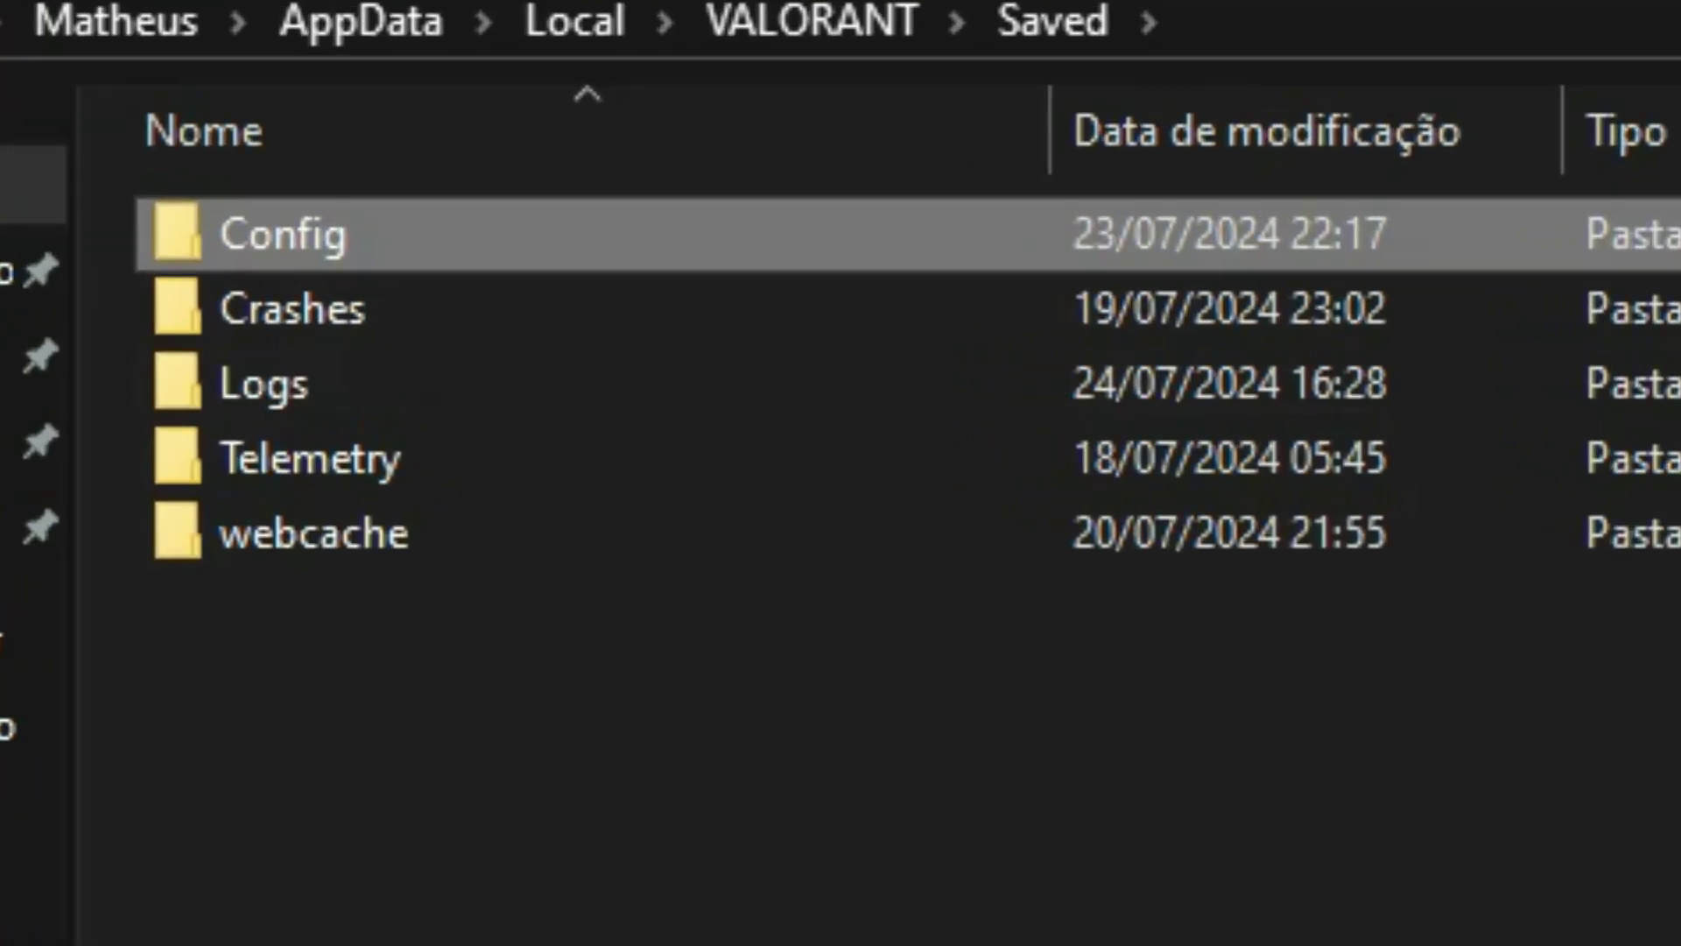
{"action": "key", "text": "Return"}
{"action": "left_click_drag", "start_coordinate": [392, 941], "coordinate": [876, 665]}
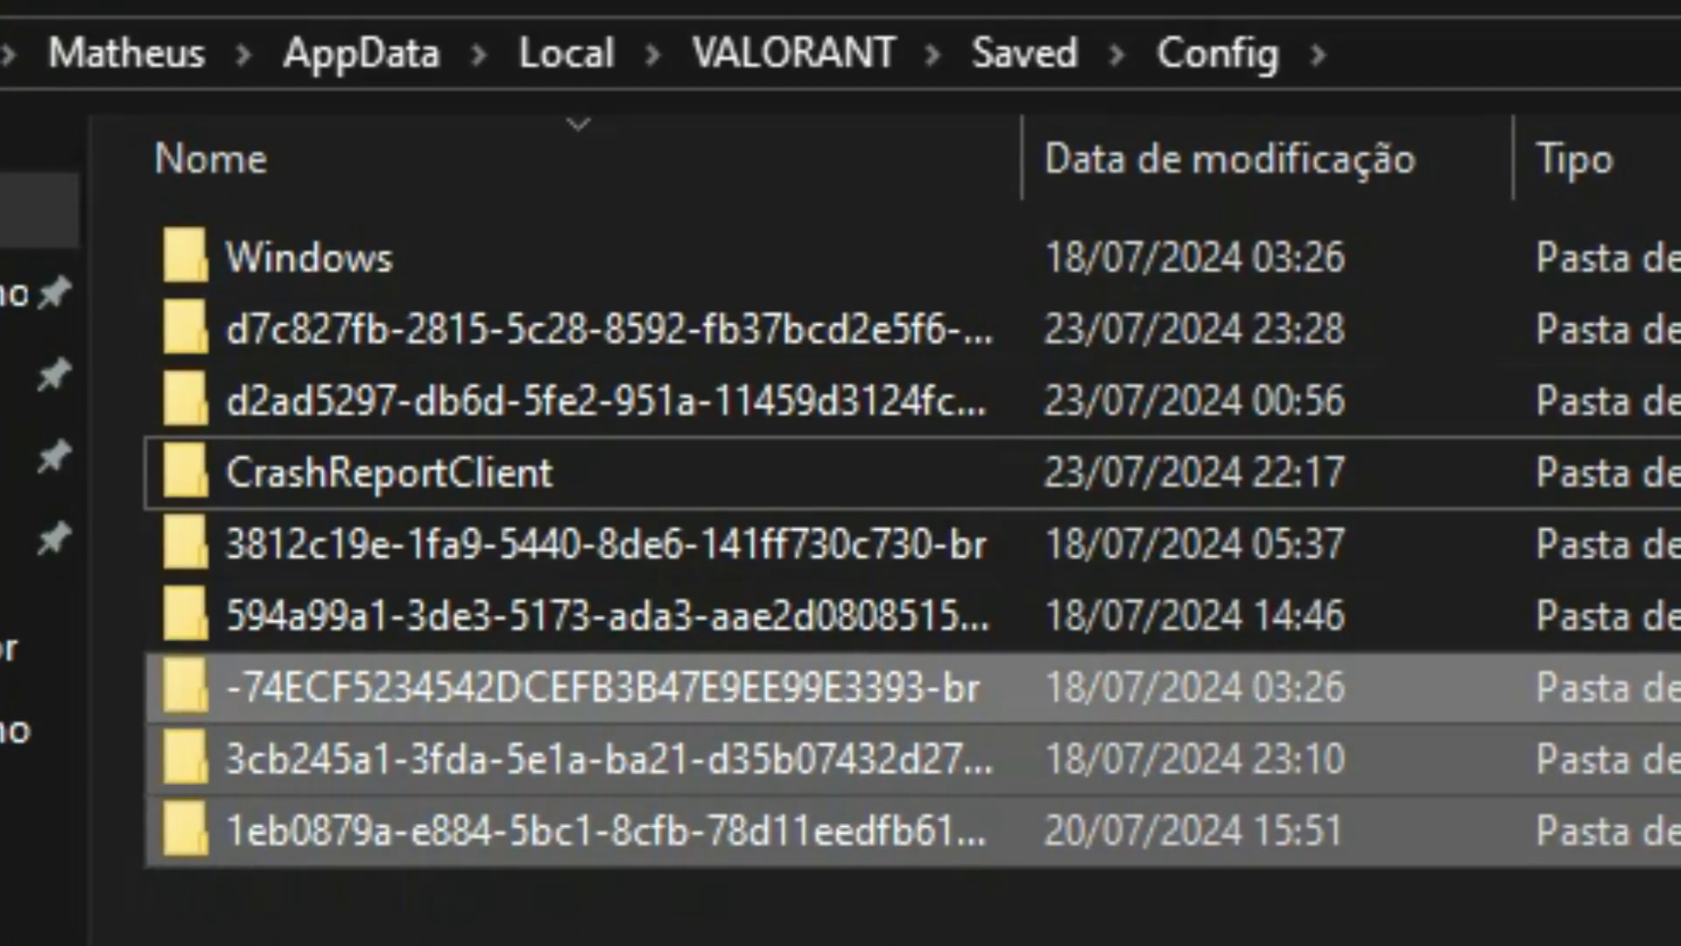
{"action": "left_click", "coordinate": [613, 544]}
{"action": "left_click", "coordinate": [613, 687], "text": "shift"}
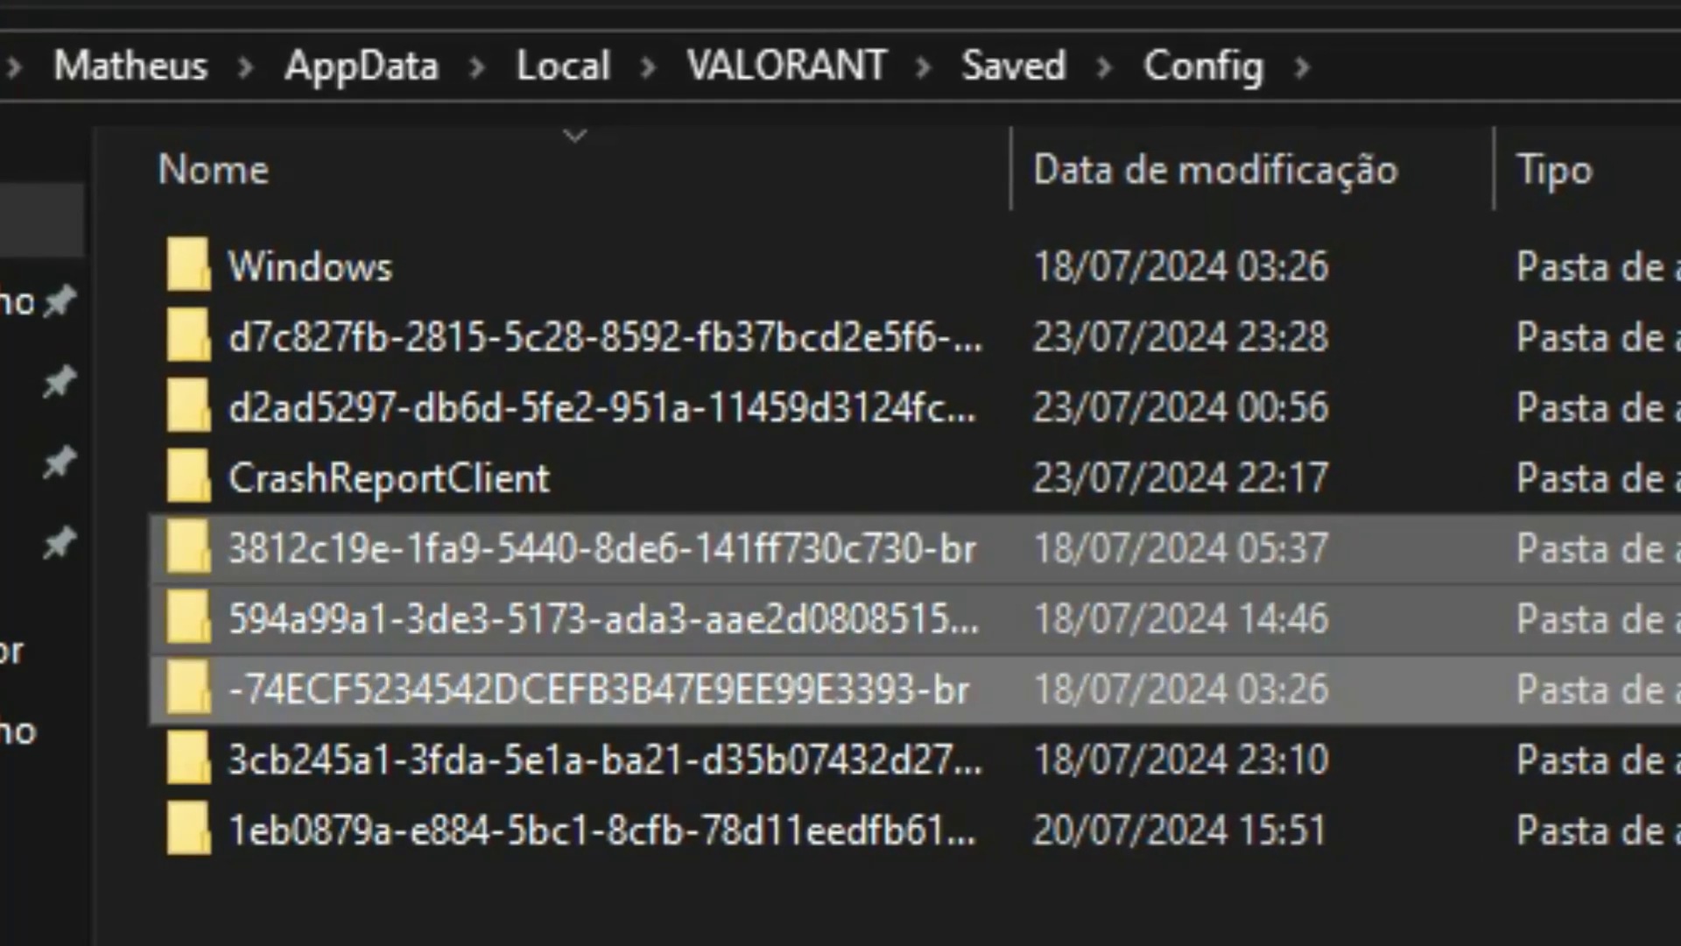
{"action": "left_click", "coordinate": [613, 760], "text": "ctrl"}
{"action": "left_click", "coordinate": [613, 830], "text": "ctrl"}
{"action": "key", "text": "Delete"}
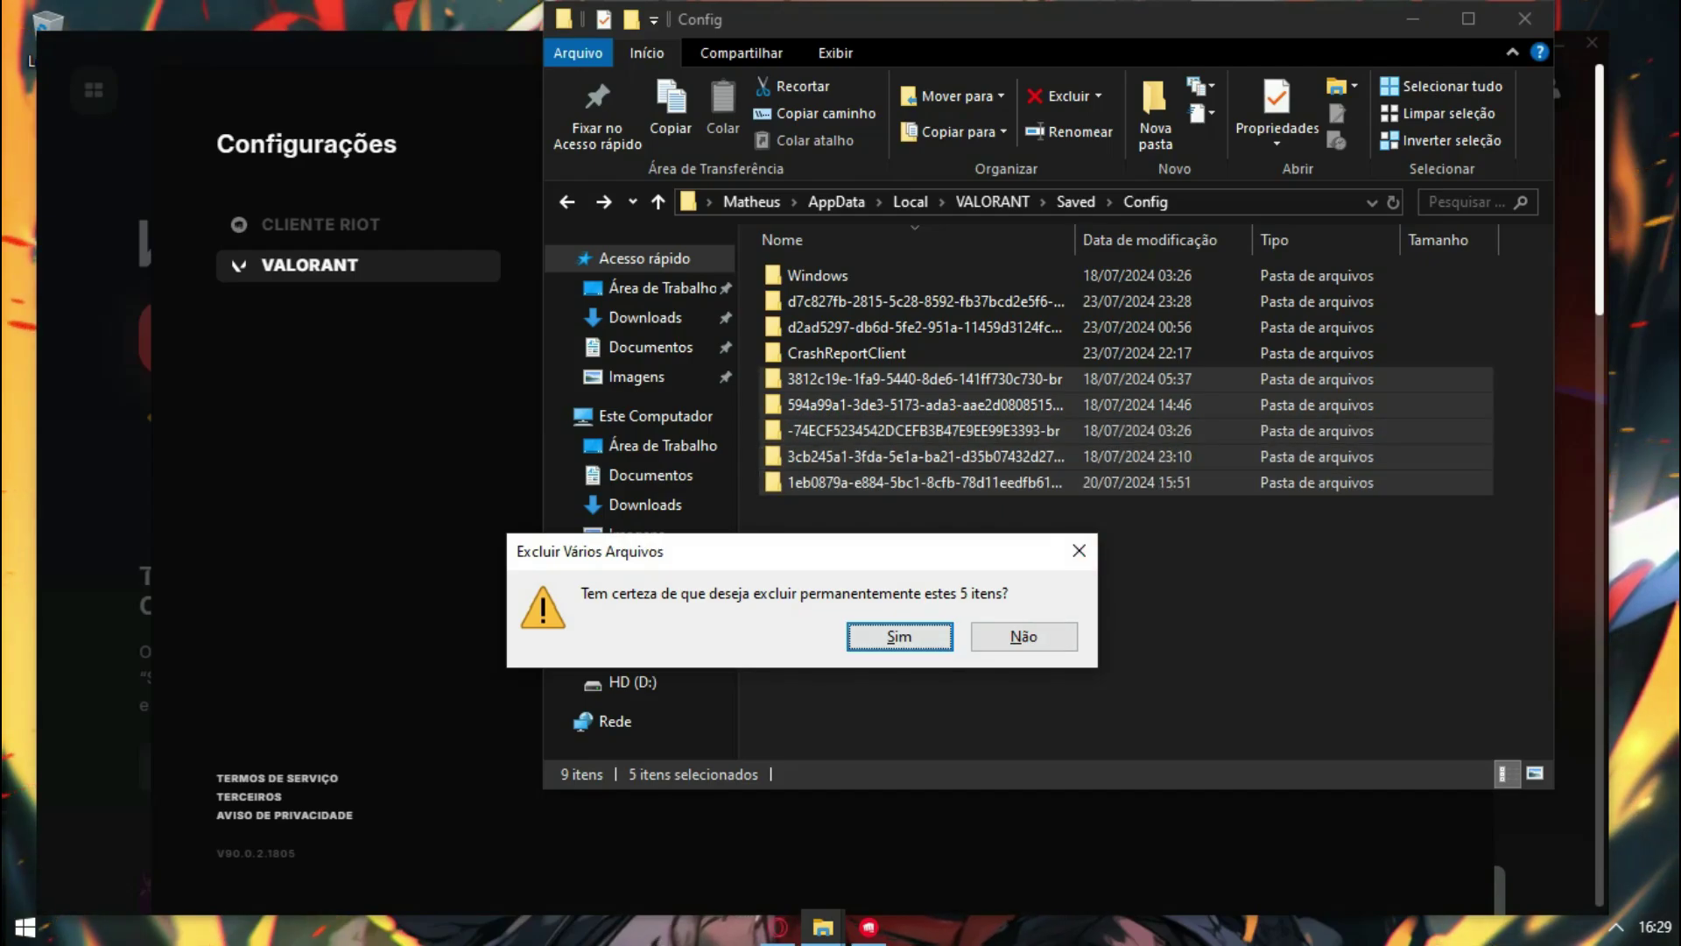
{"action": "left_click_drag", "start_coordinate": [718, 553], "coordinate": [1001, 499]}
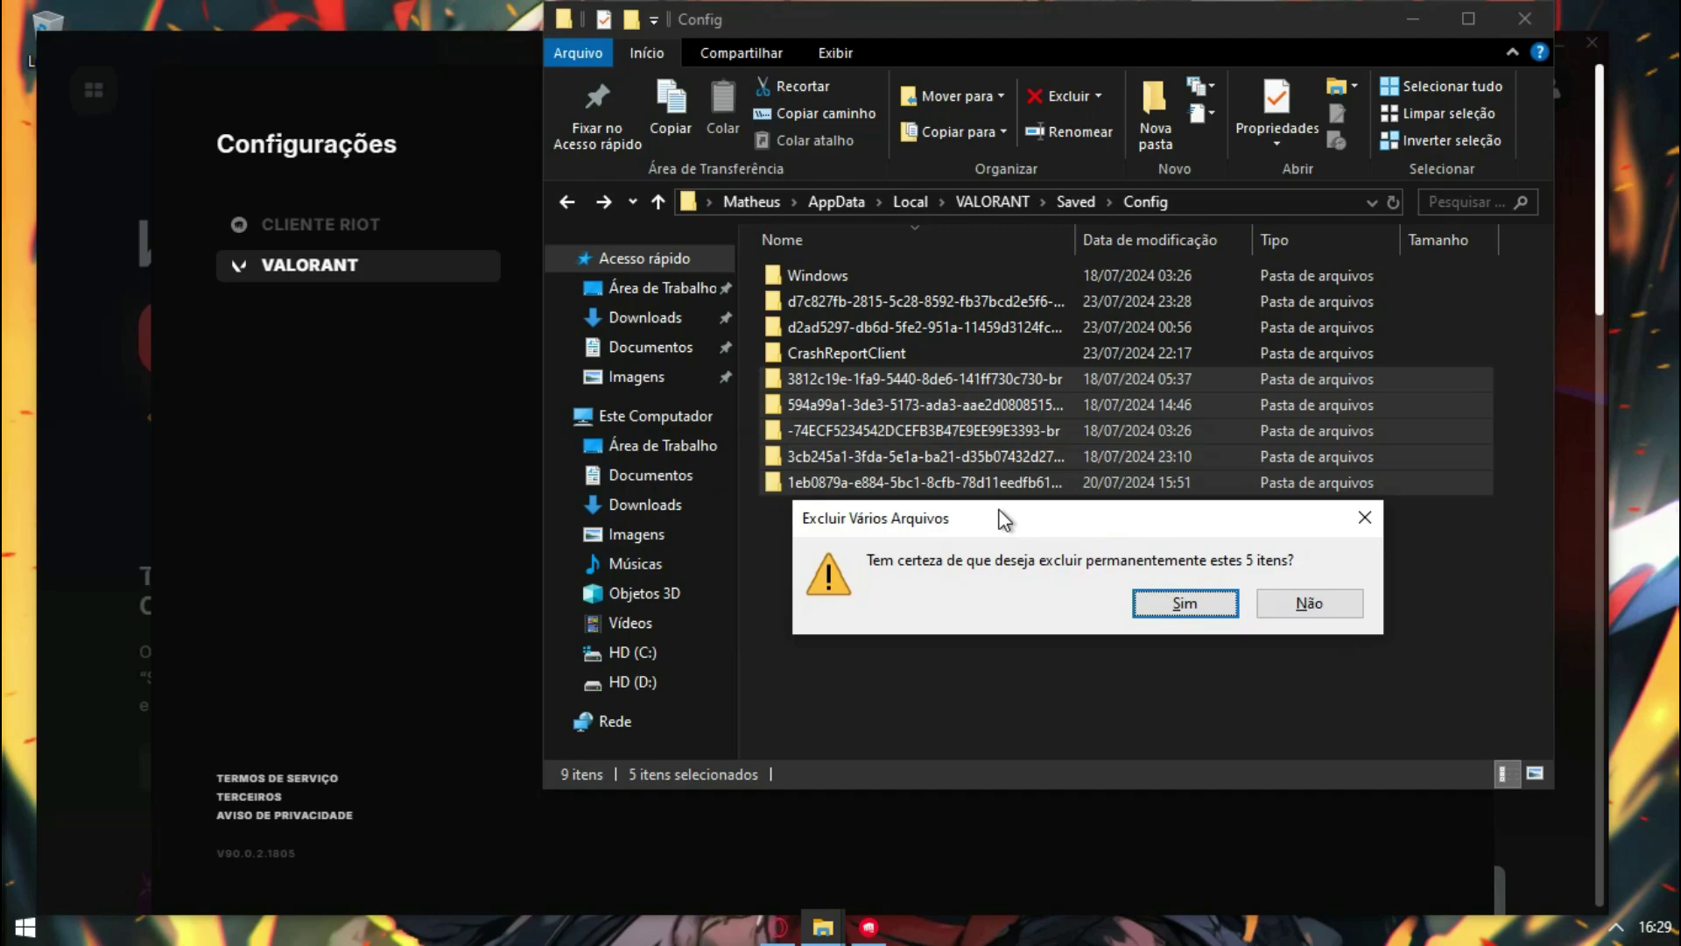
{"action": "left_click_drag", "start_coordinate": [880, 500], "coordinate": [979, 519]}
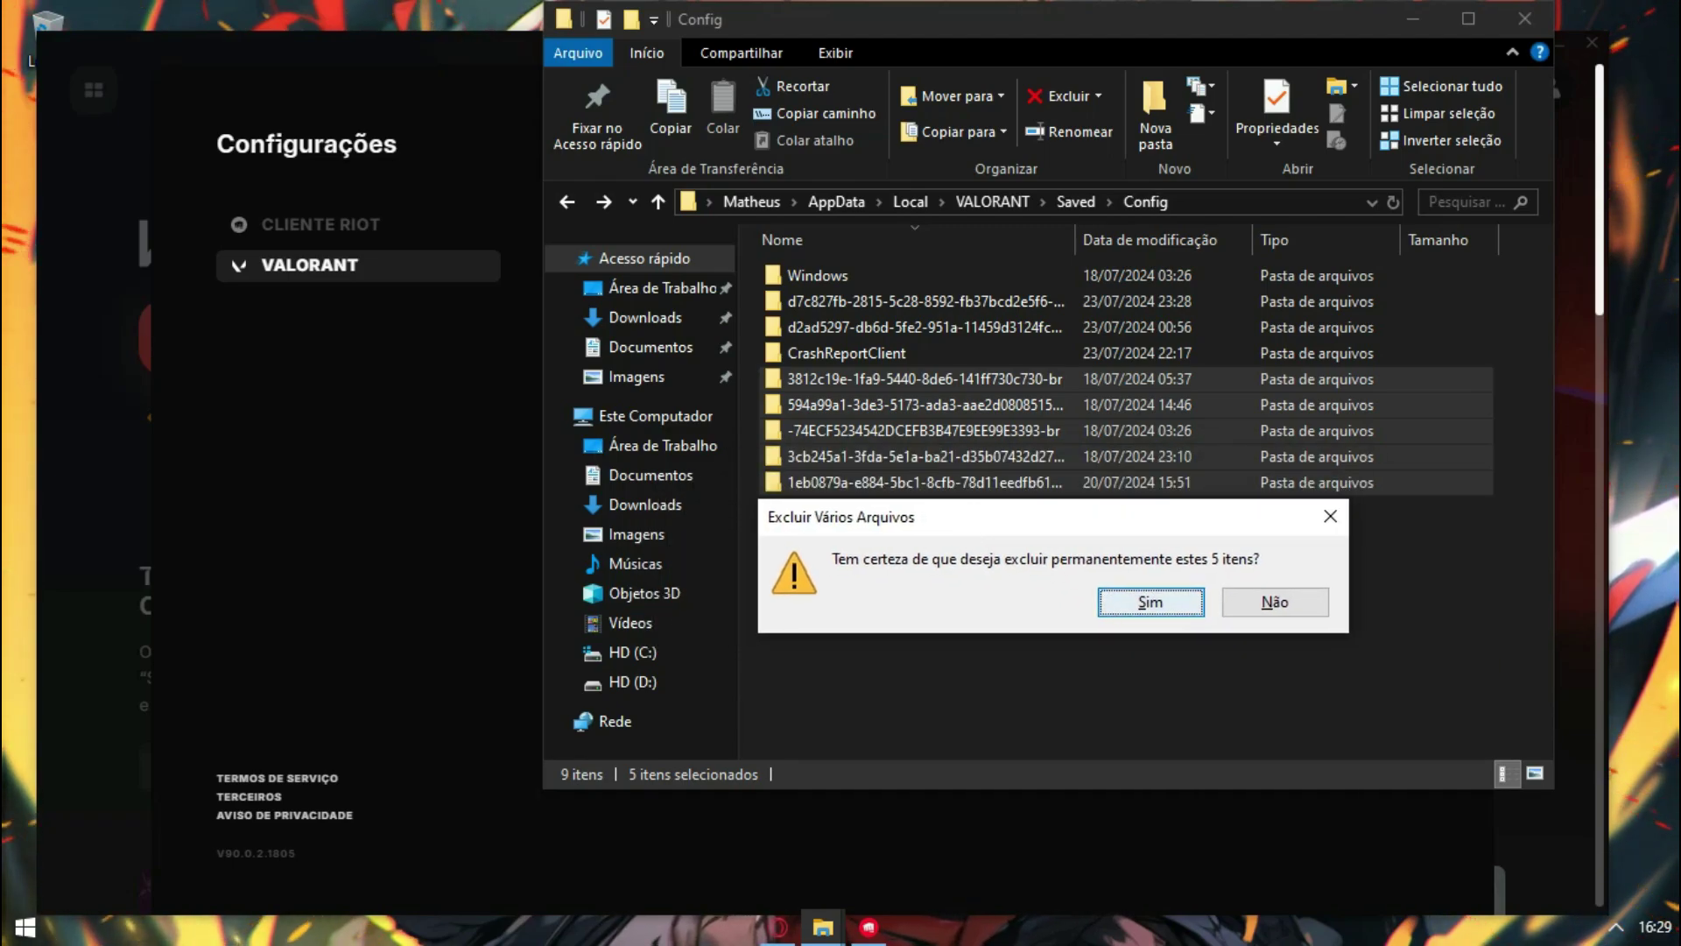
{"action": "key", "text": "Return"}
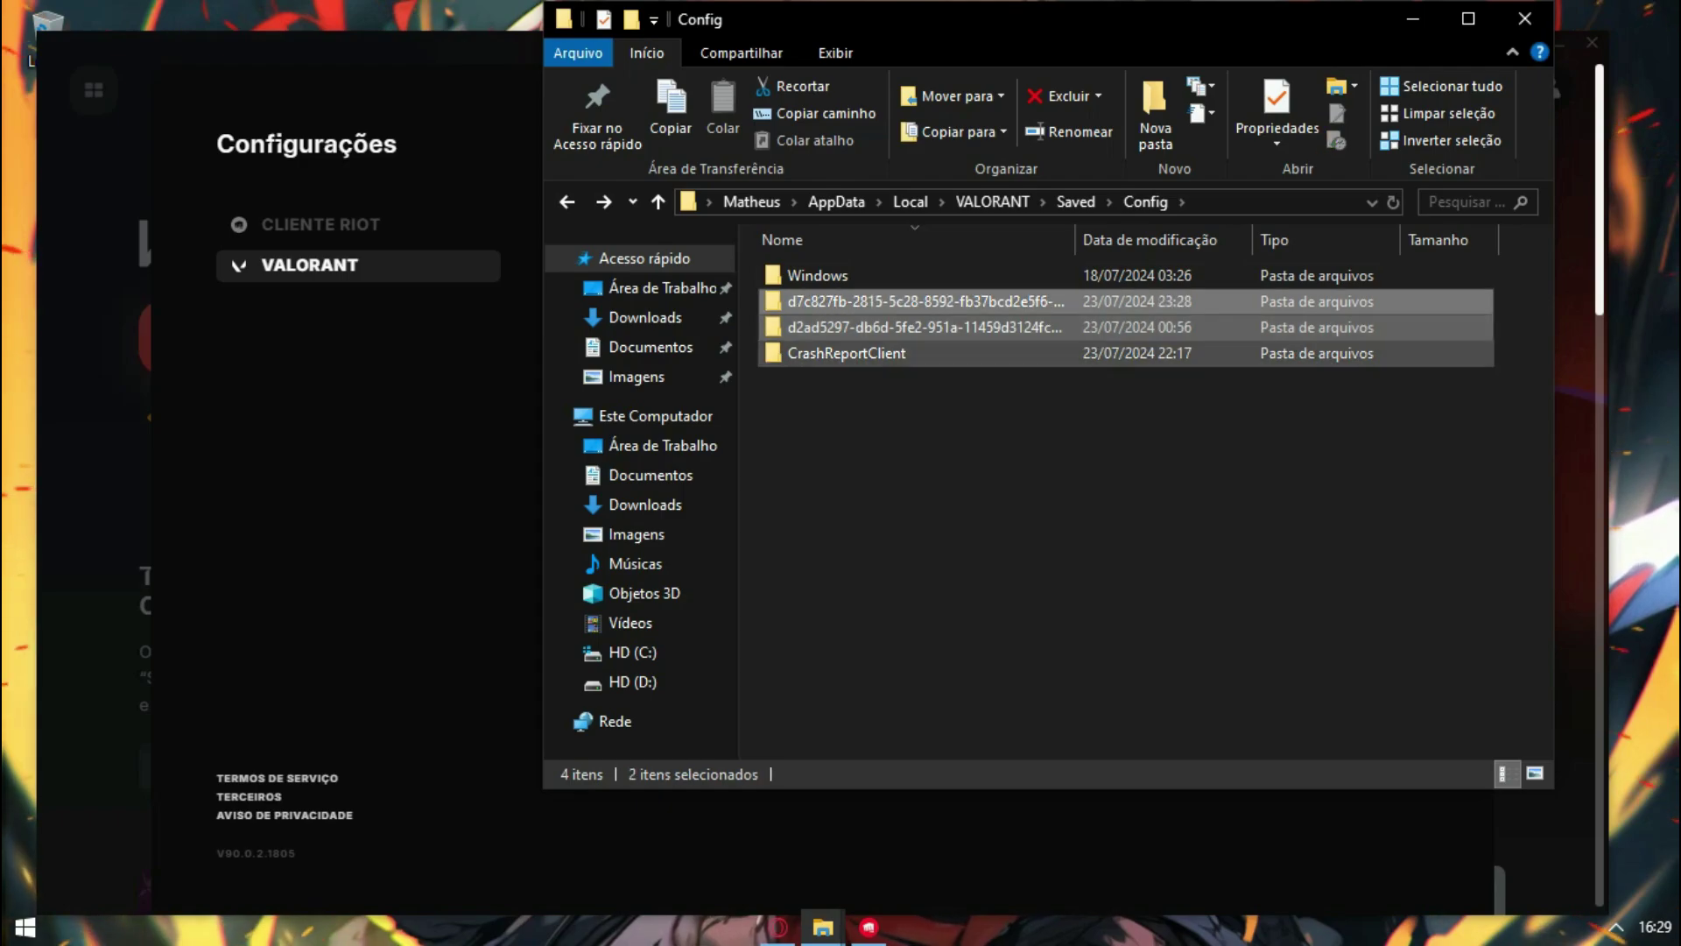
Step: Permanently delete the remaining two alphanumeric-named folders and the CrashReportClient folder from Config
{"action": "key", "text": "shift+Delete"}
{"action": "key", "text": "Return"}
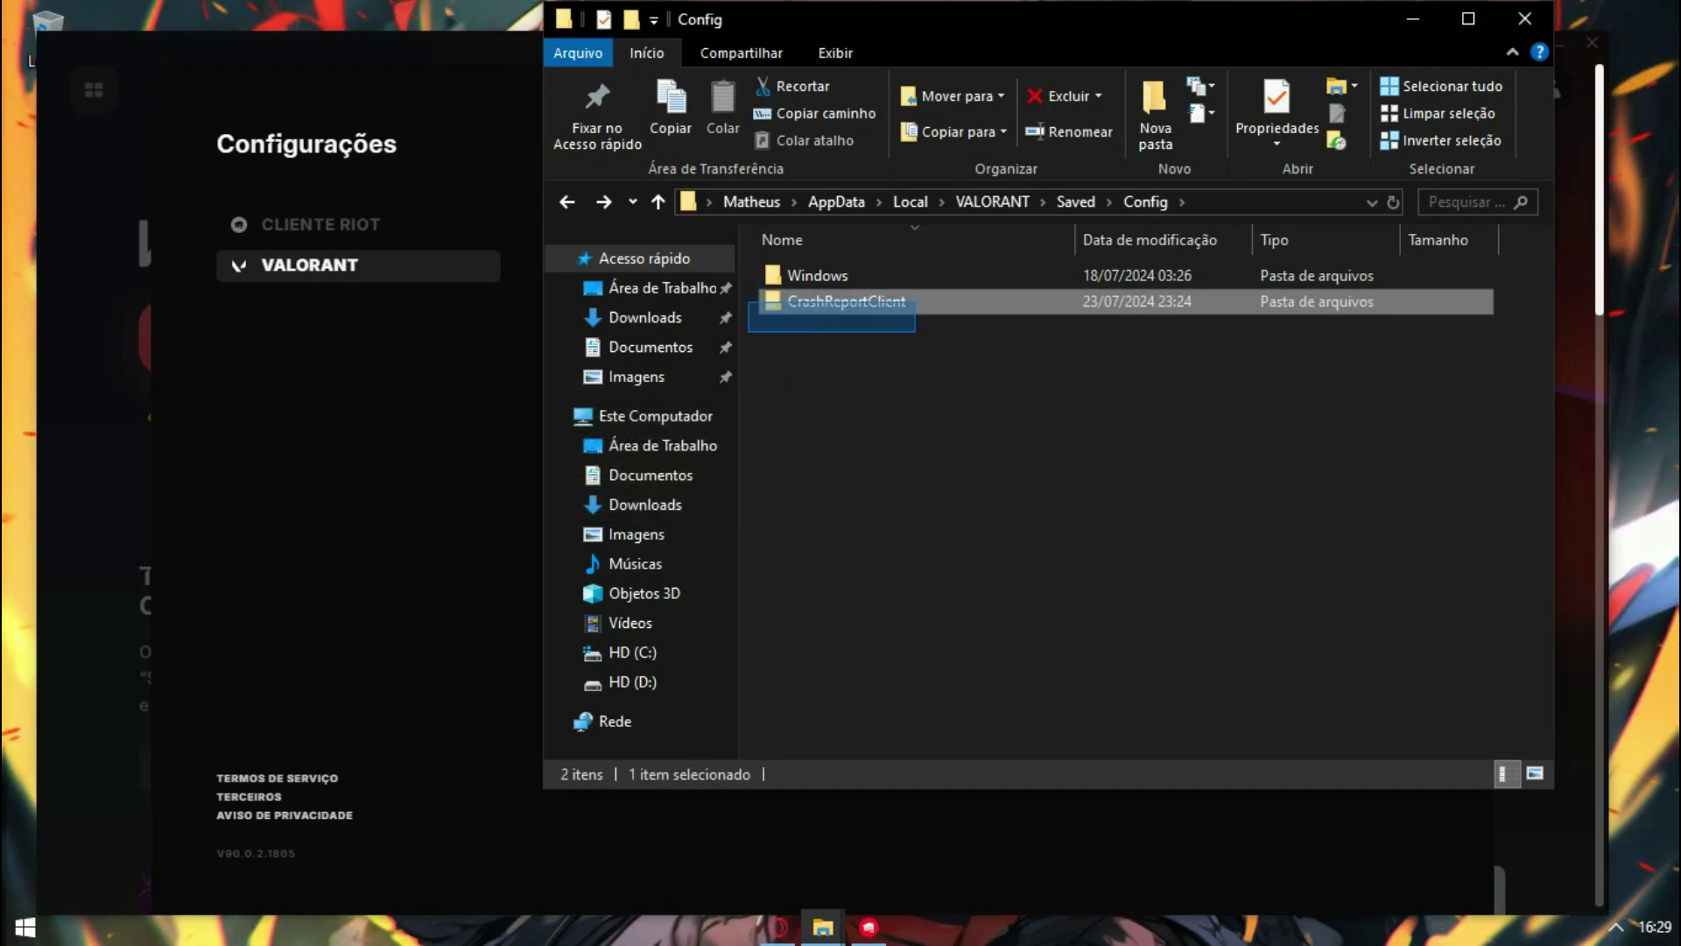
{"action": "left_click_drag", "start_coordinate": [749, 303], "coordinate": [770, 300]}
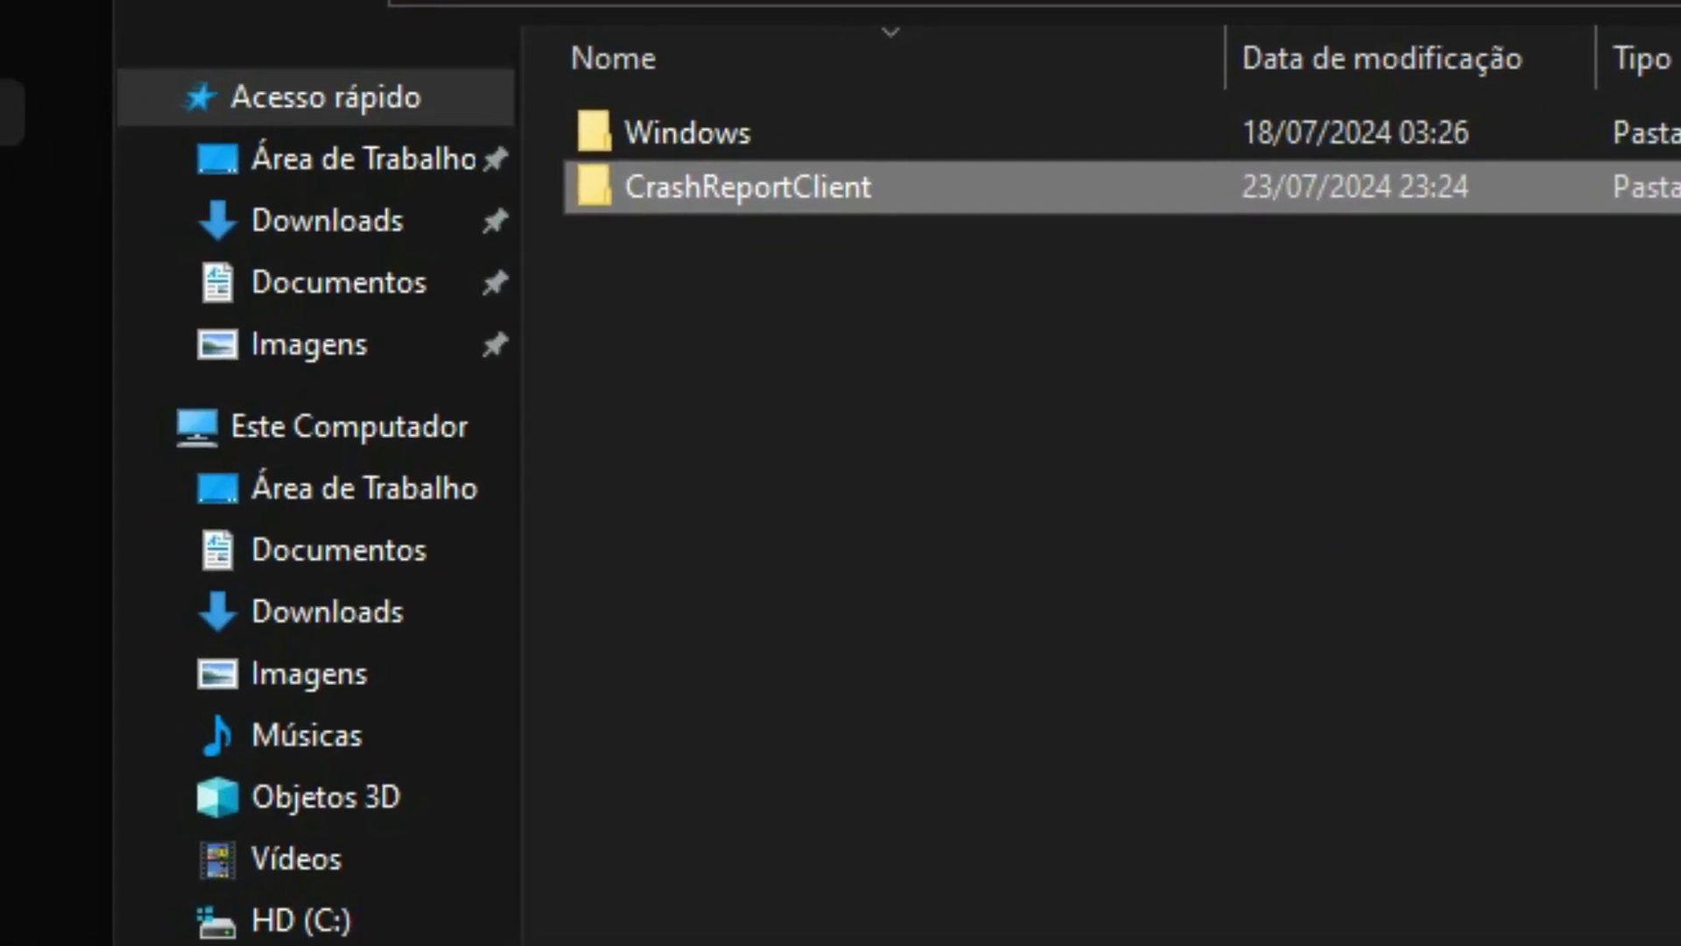
{"action": "key", "text": "shift+Delete"}
{"action": "key", "text": "Return"}
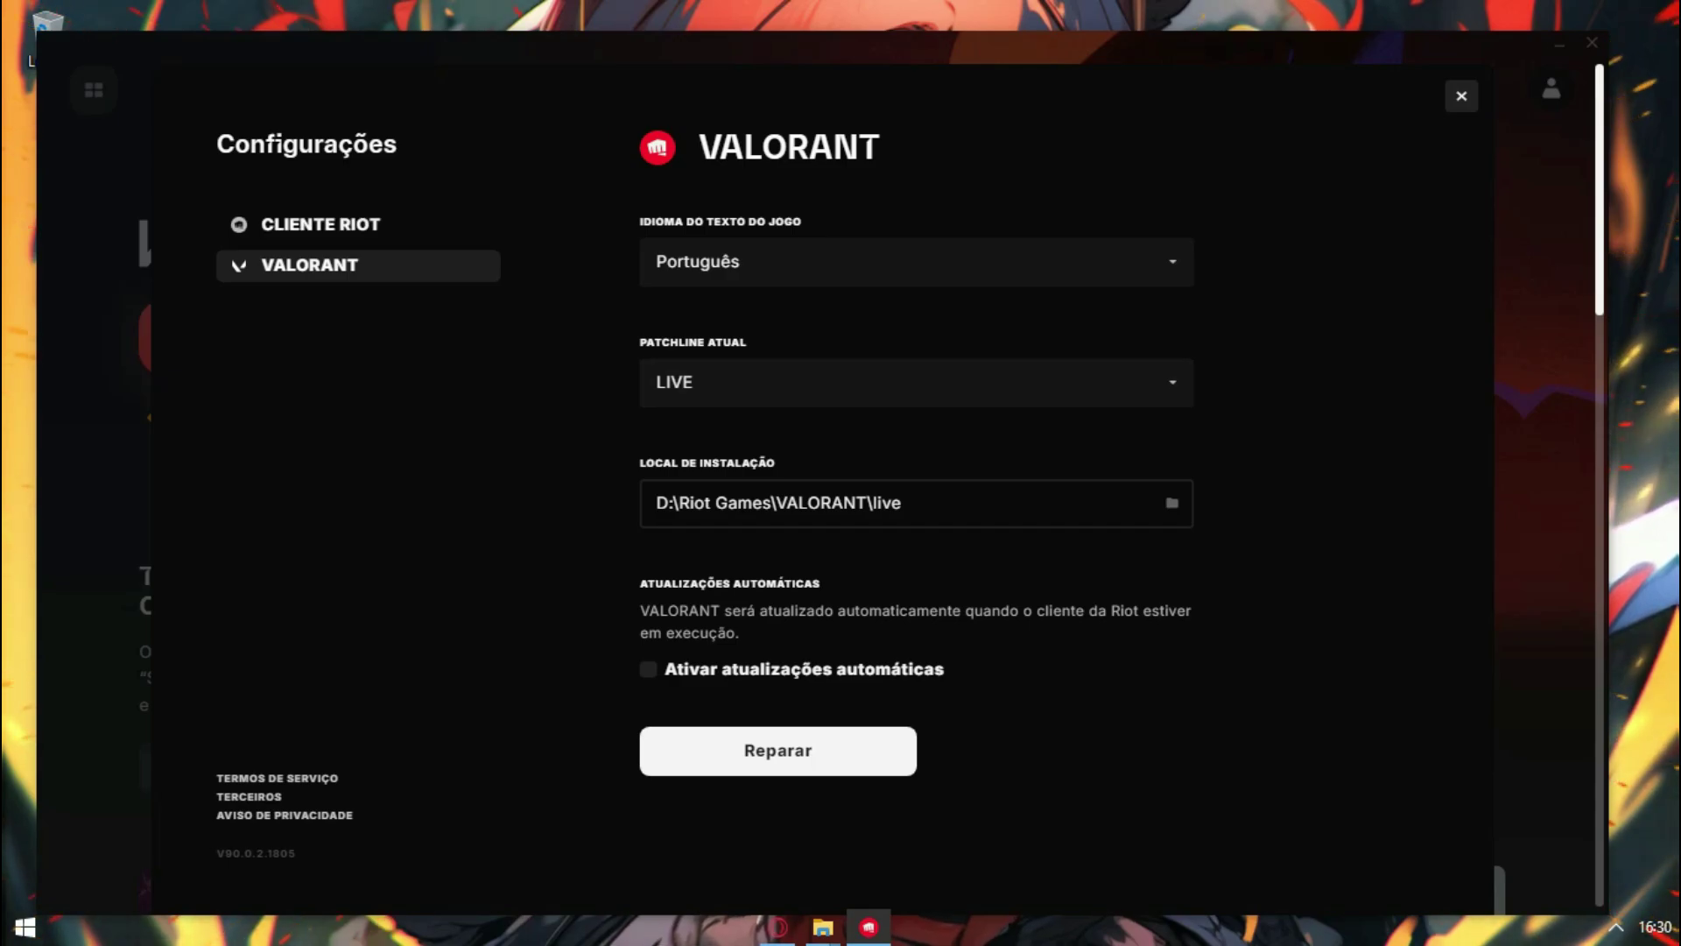
Step: Run the VALORANT repair in the Riot Client, dismiss its result message and close the game settings
{"action": "left_click", "coordinate": [777, 750]}
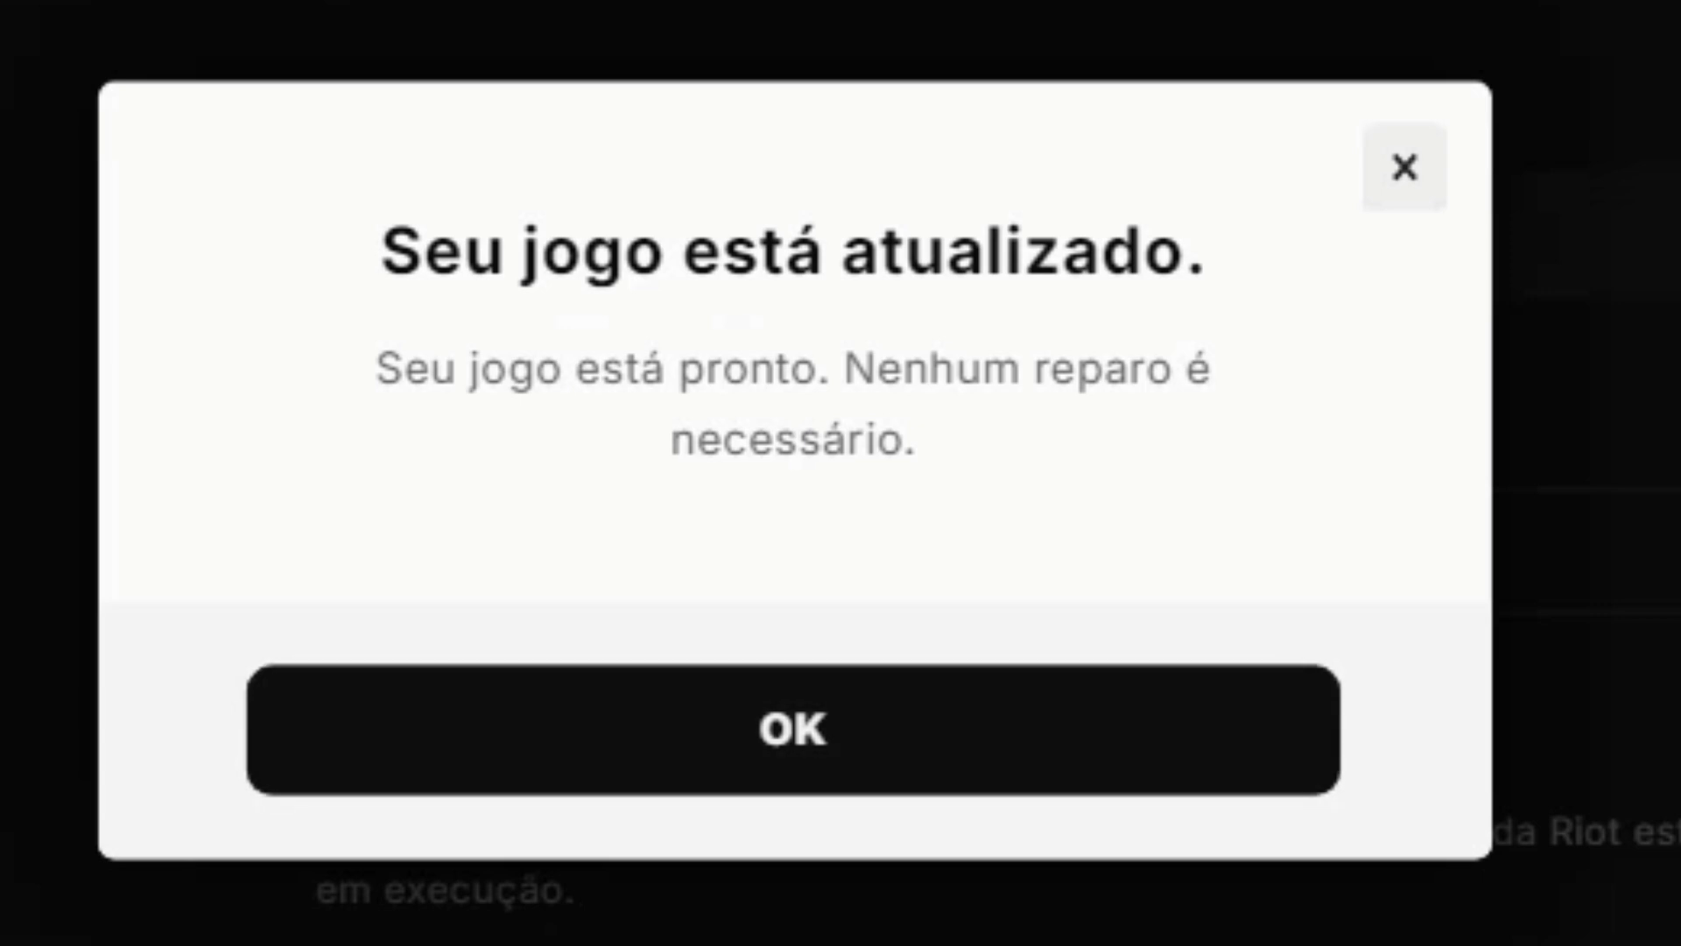
{"action": "left_click", "coordinate": [794, 729]}
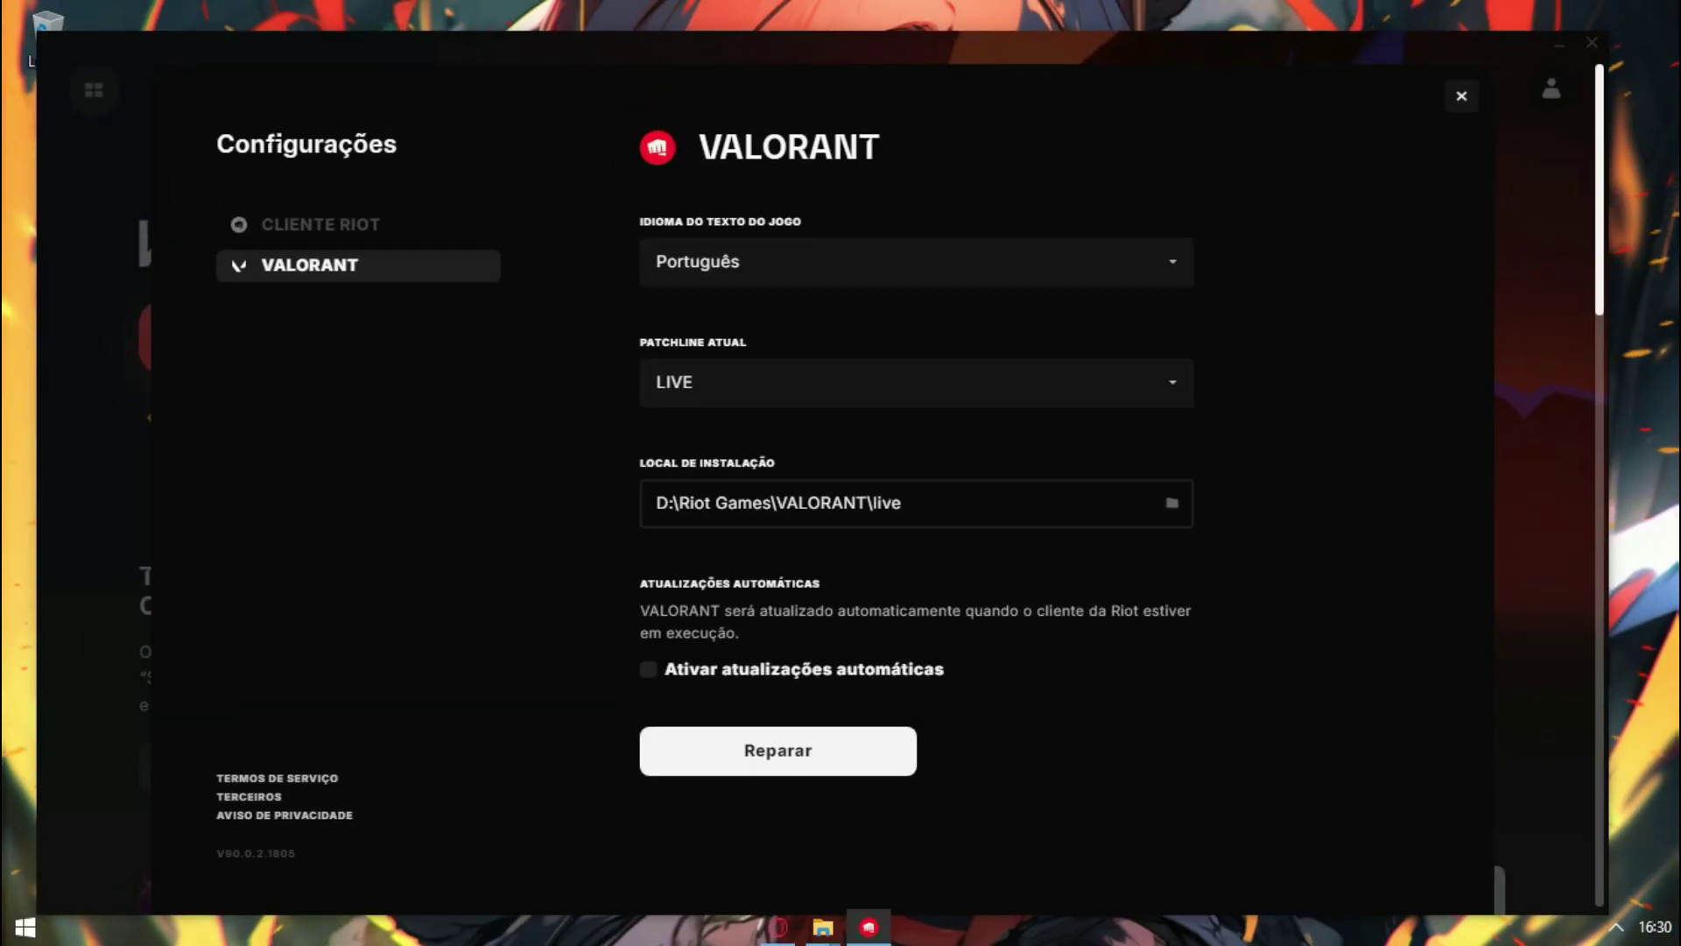
{"action": "key", "text": "Escape"}
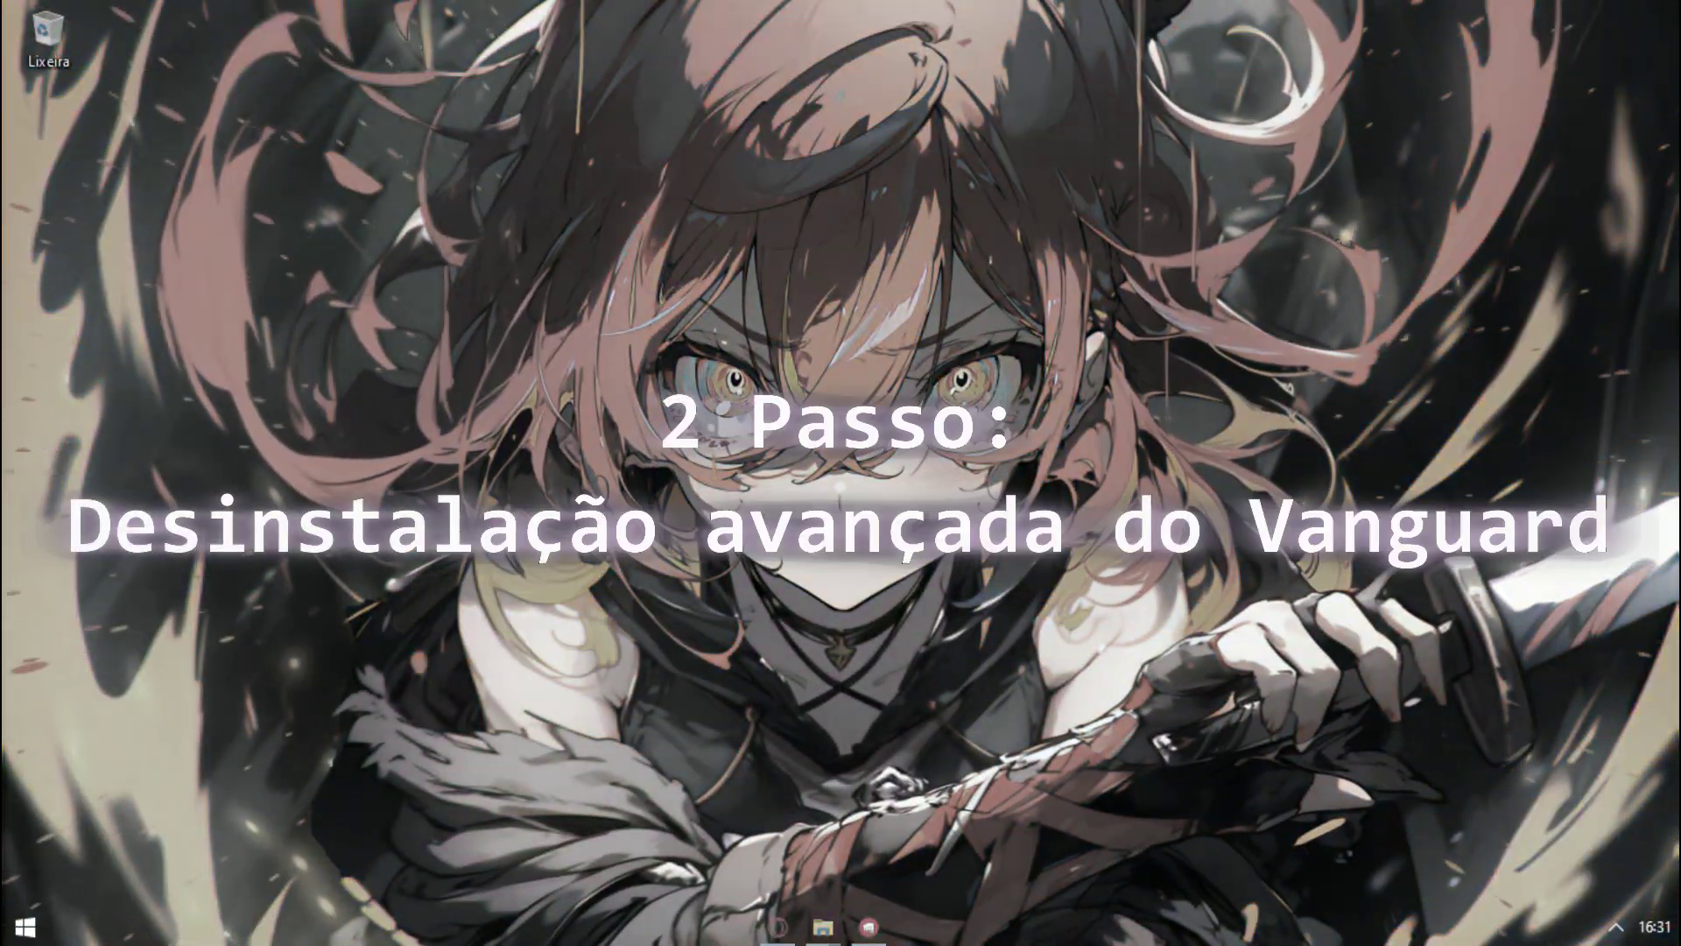
Step: Exit Riot Vanguard from the system tray and confirm turning it off
{"action": "left_click", "coordinate": [1617, 927]}
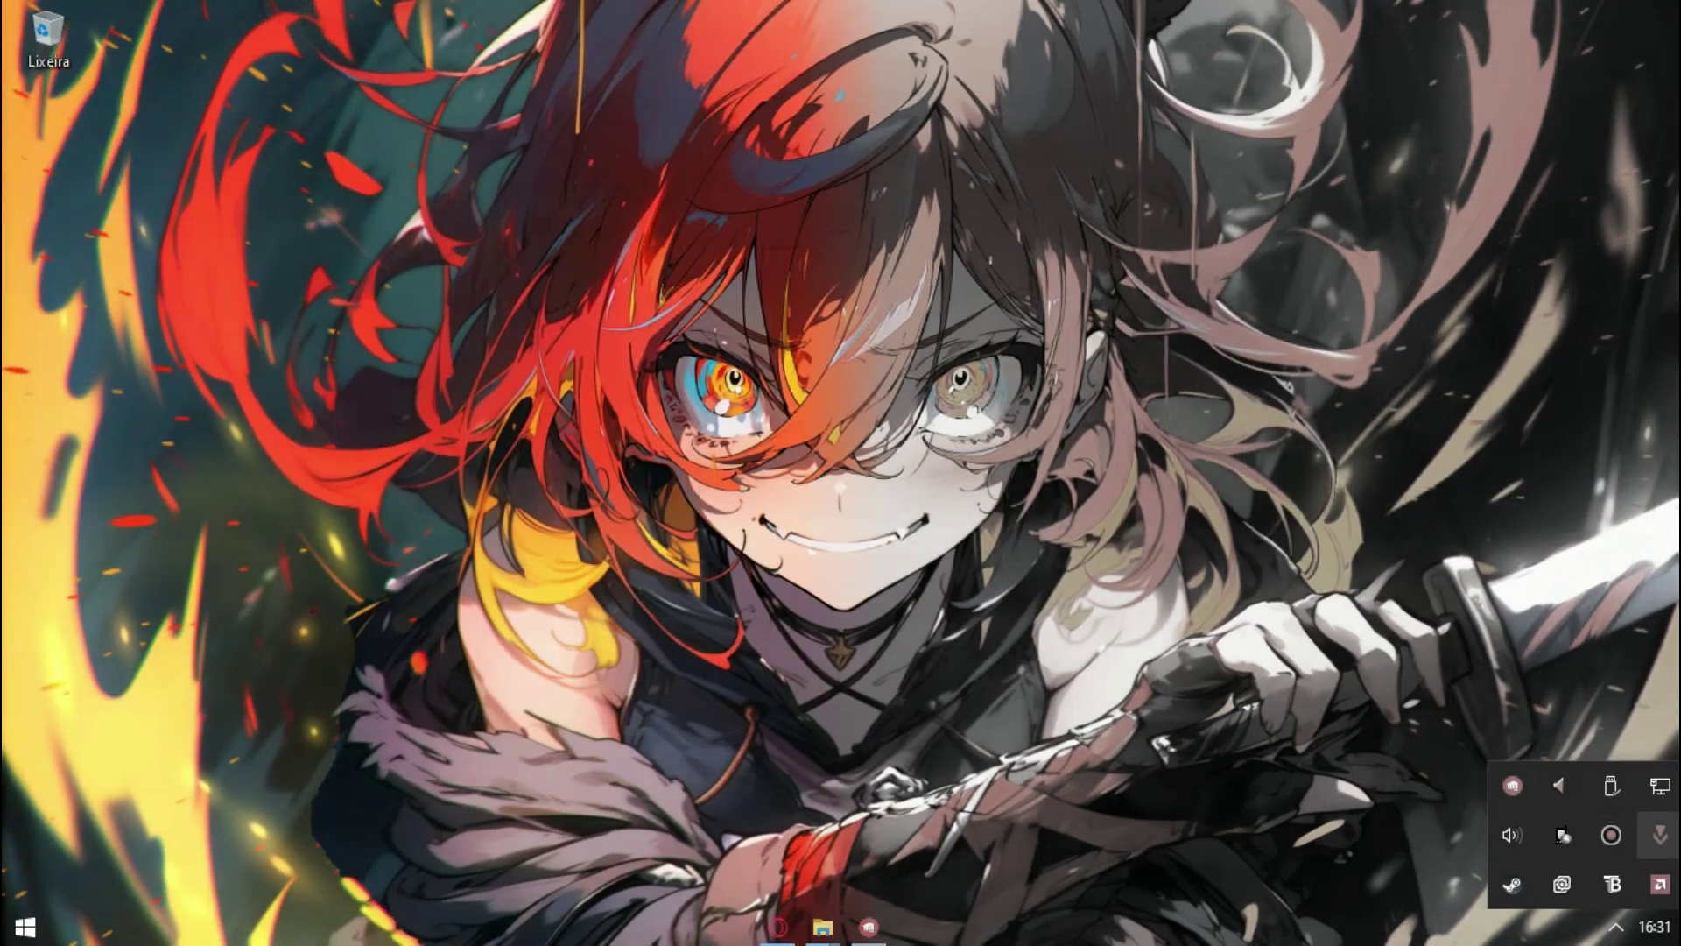
{"action": "right_click", "coordinate": [1659, 835]}
{"action": "mouse_move", "coordinate": [1562, 808]}
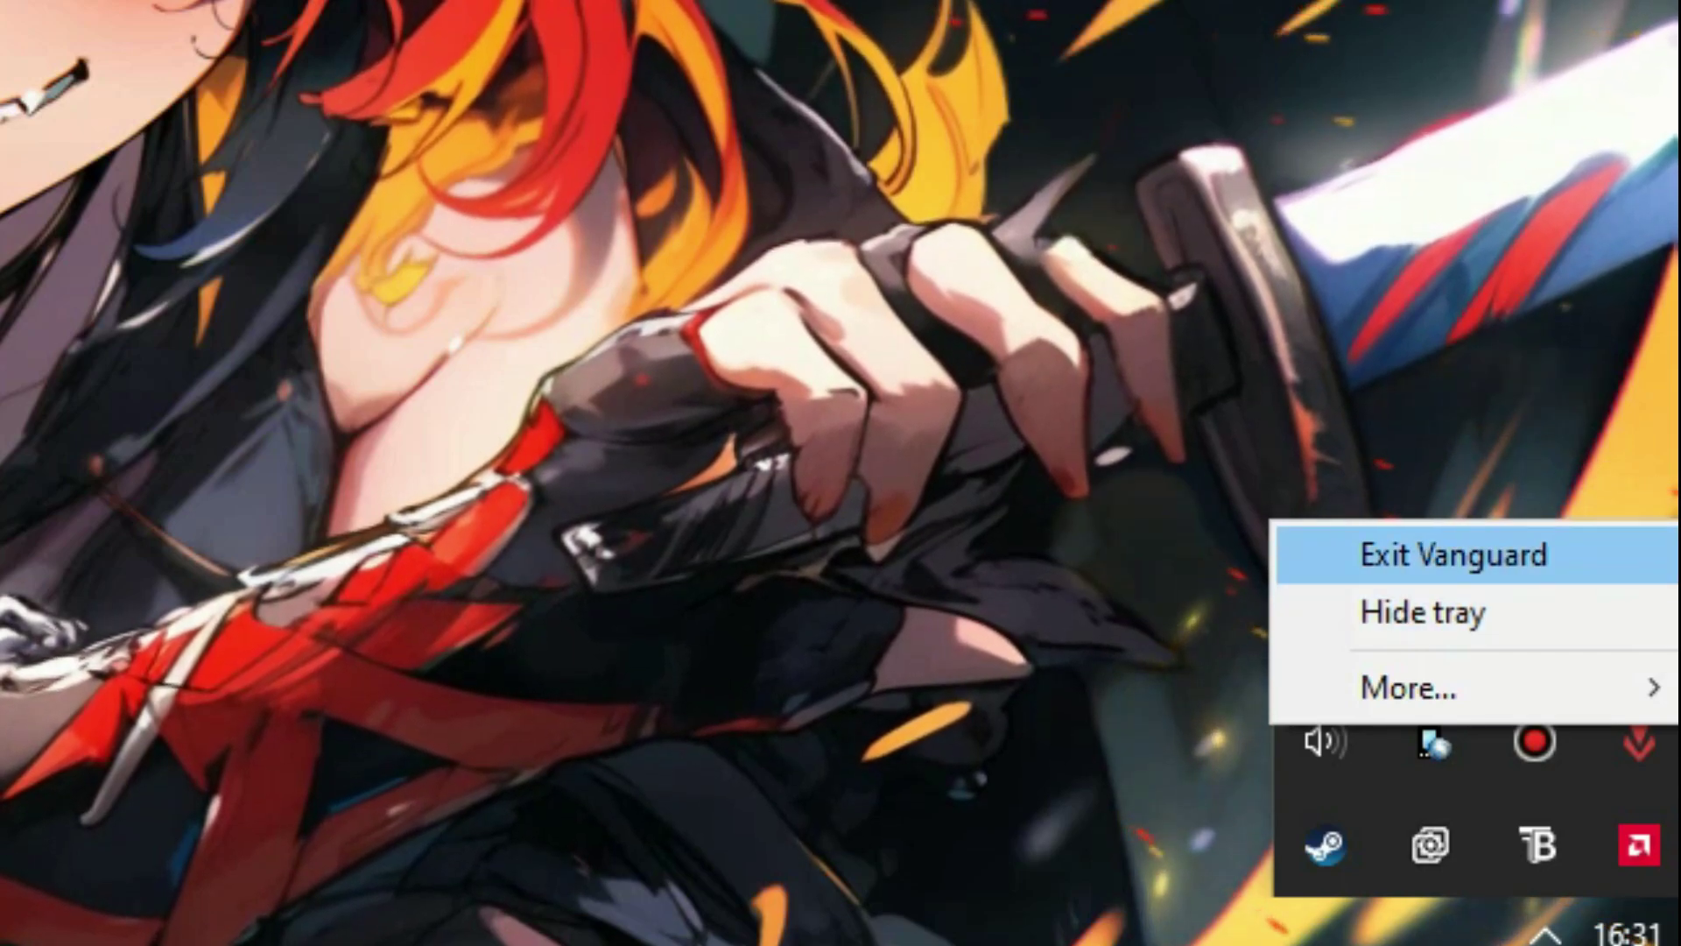
{"action": "left_click", "coordinate": [1453, 554]}
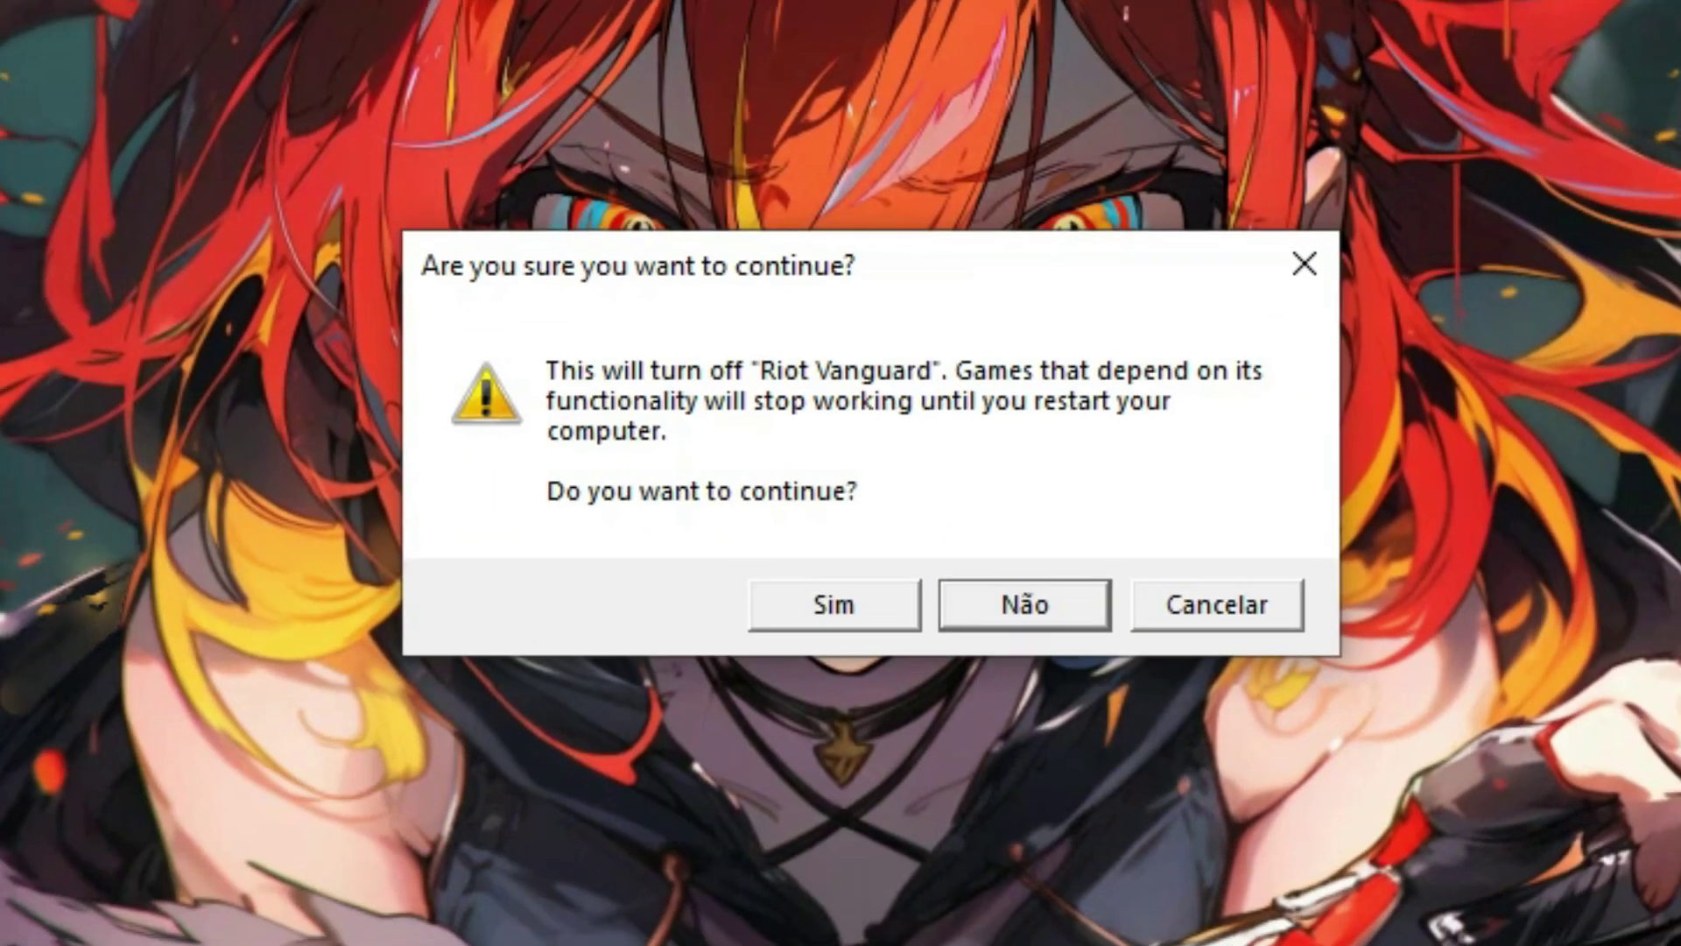
{"action": "left_click", "coordinate": [833, 613]}
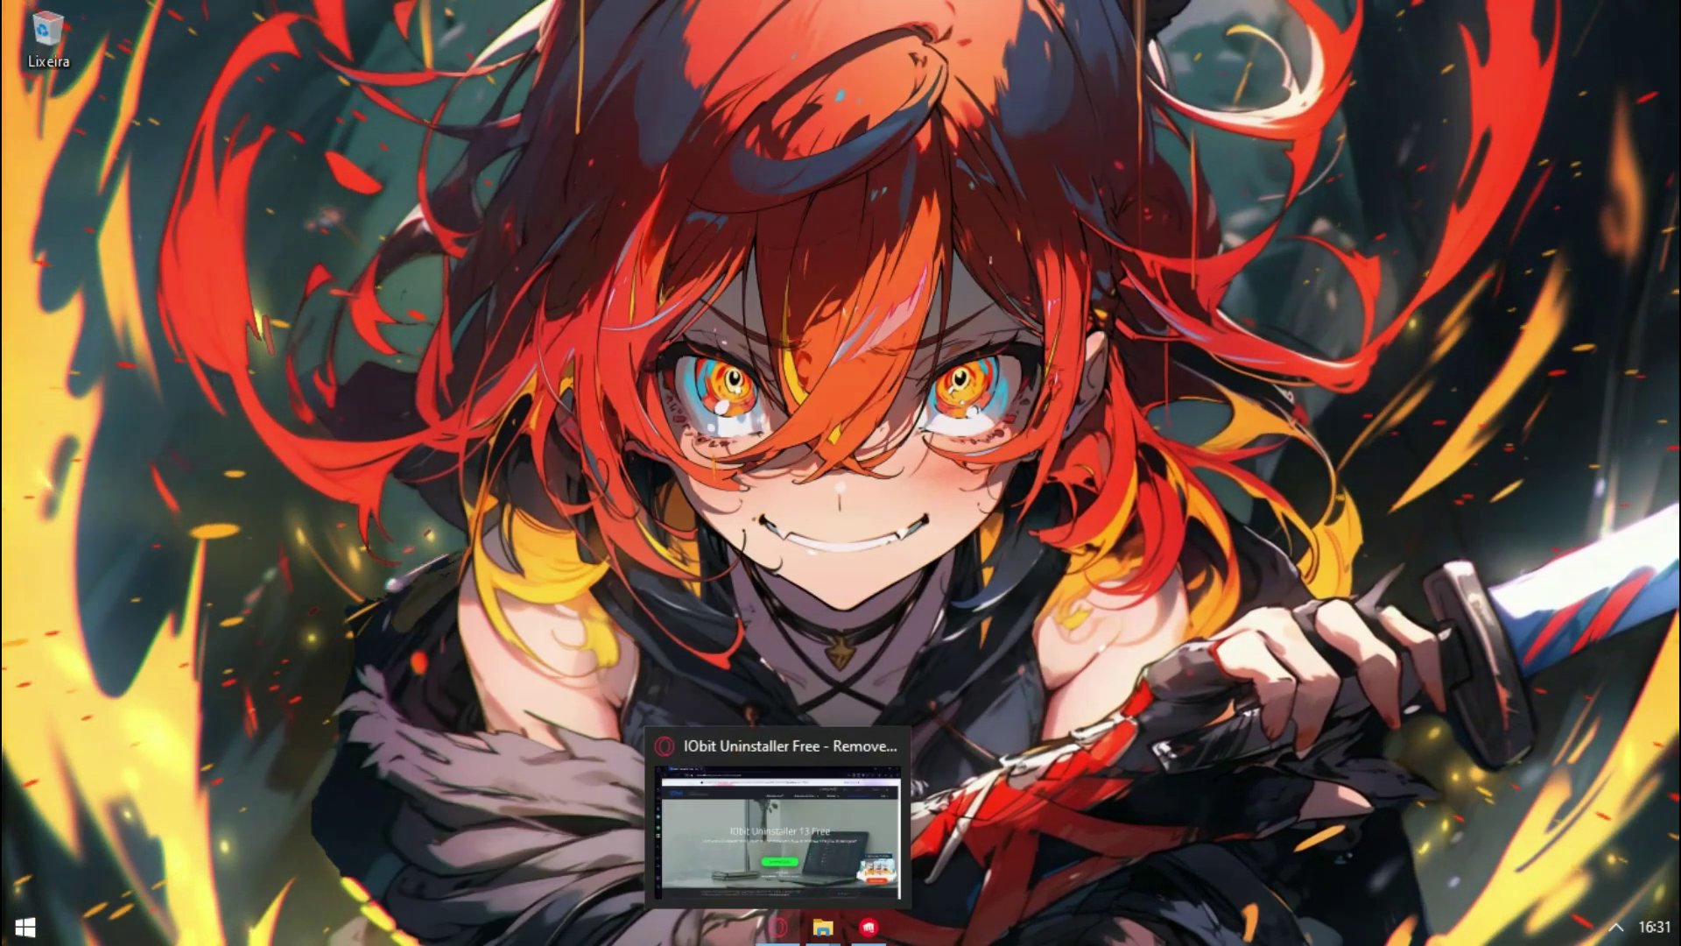
Step: Switch to IObit Uninstaller, search for "vanguard" and start uninstalling Riot Vanguard with automatic removal of residual files
{"action": "left_click", "coordinate": [777, 926]}
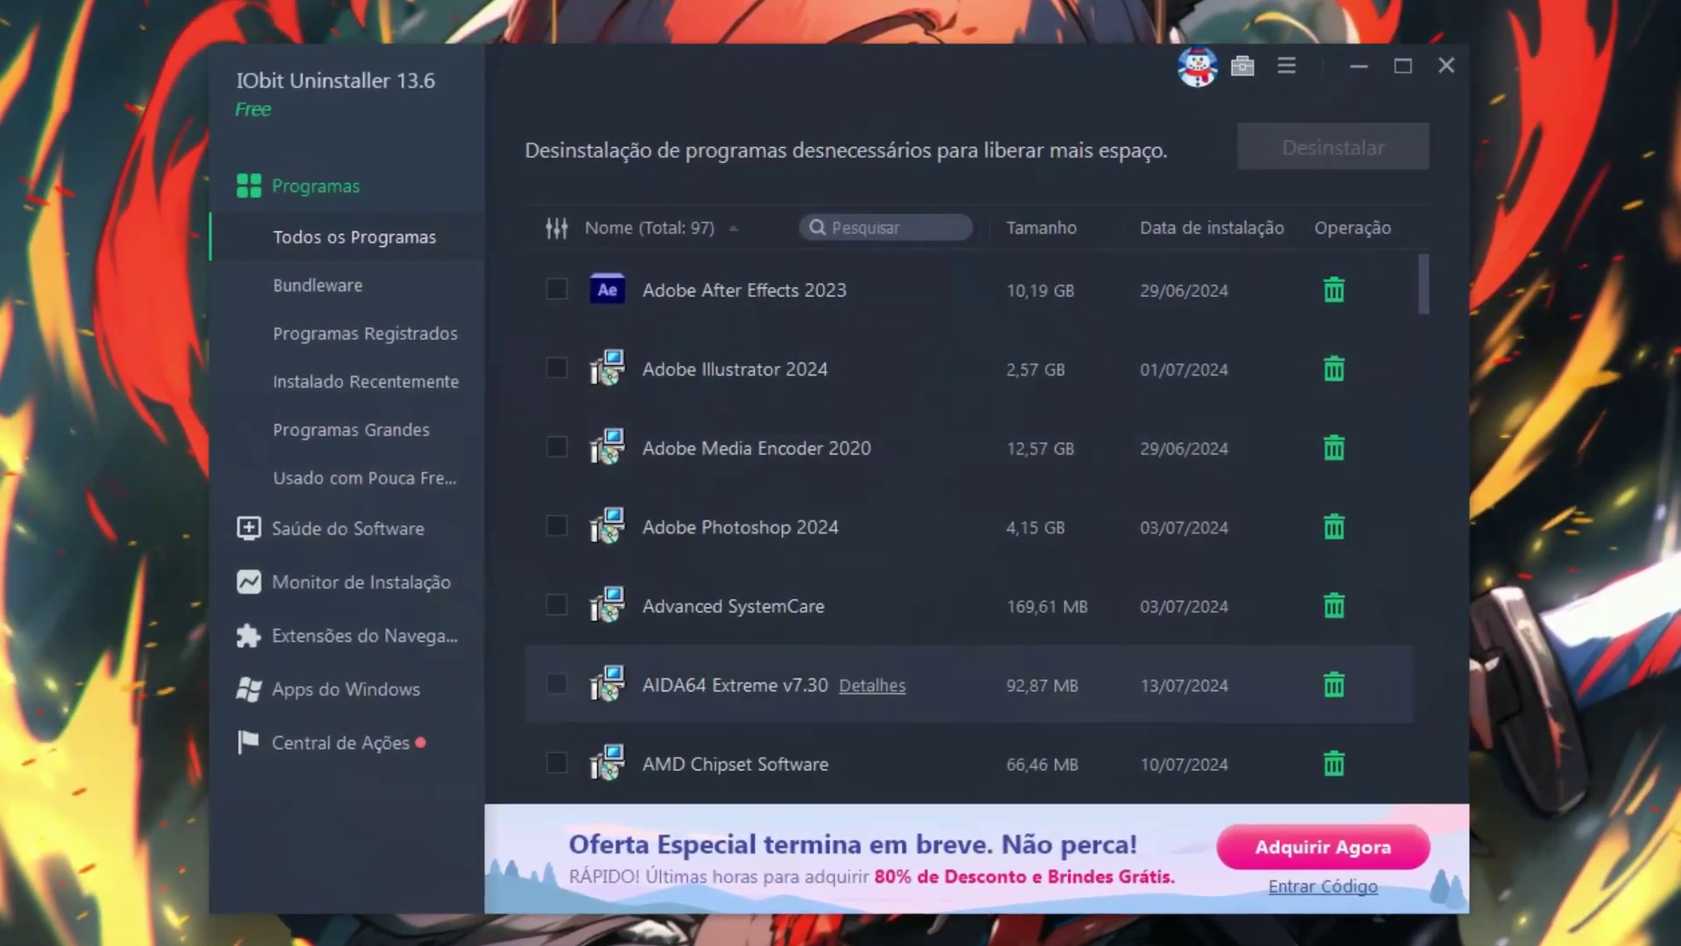
{"action": "left_click", "coordinate": [886, 229]}
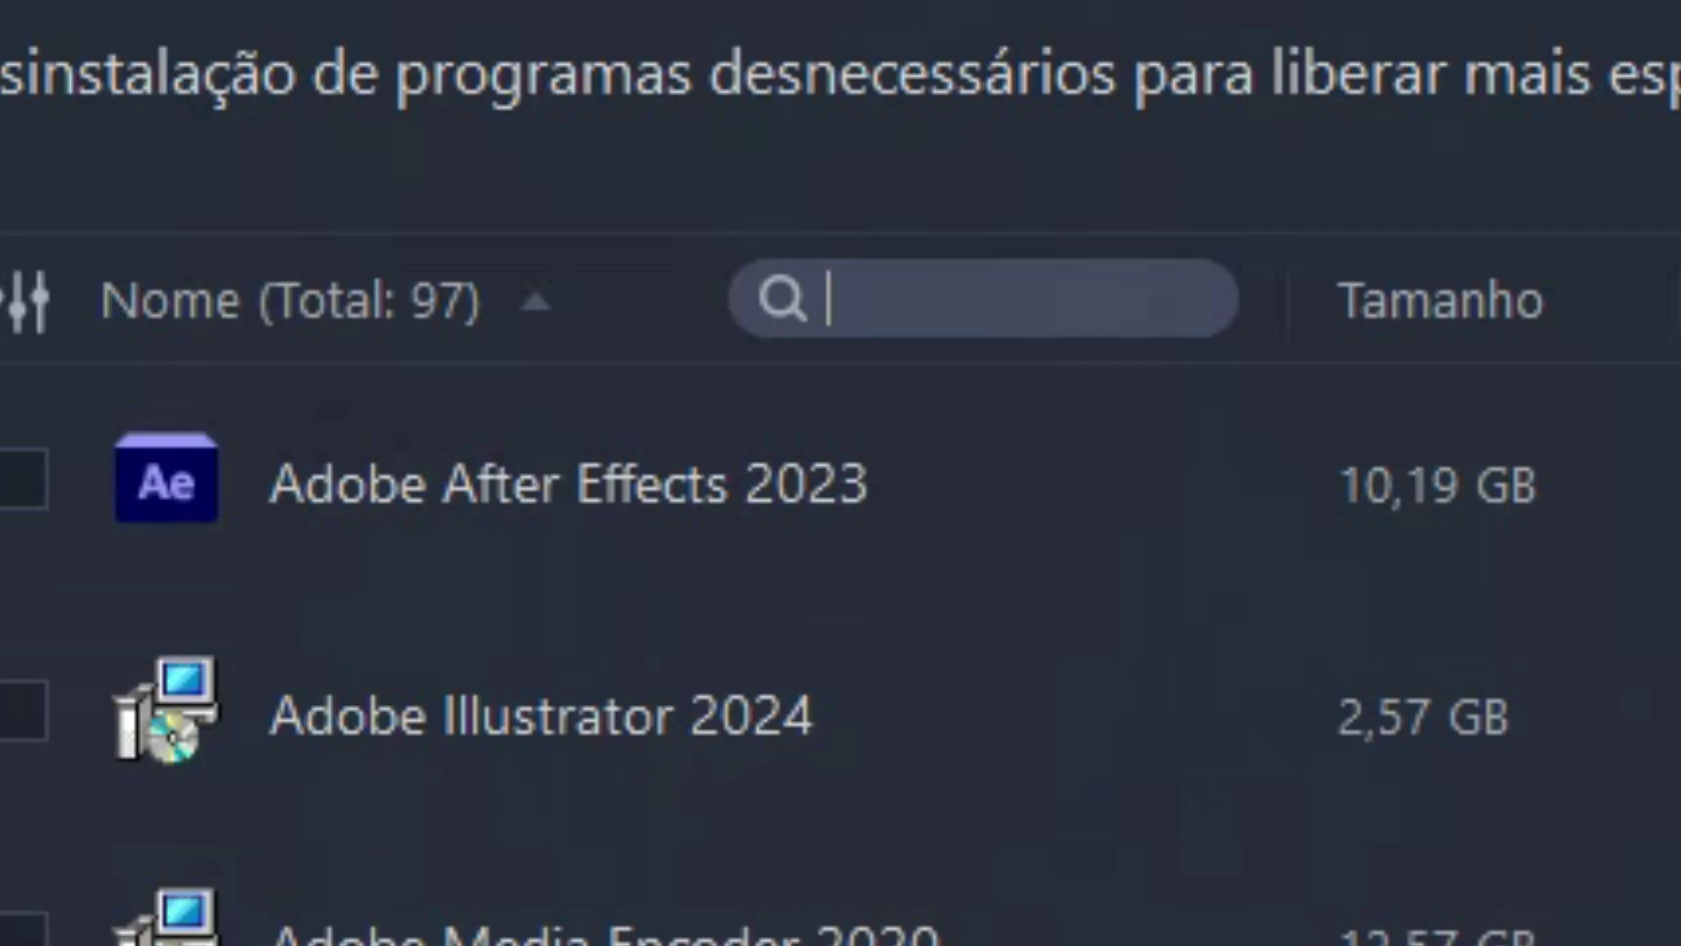
{"action": "type", "text": "vanguard"}
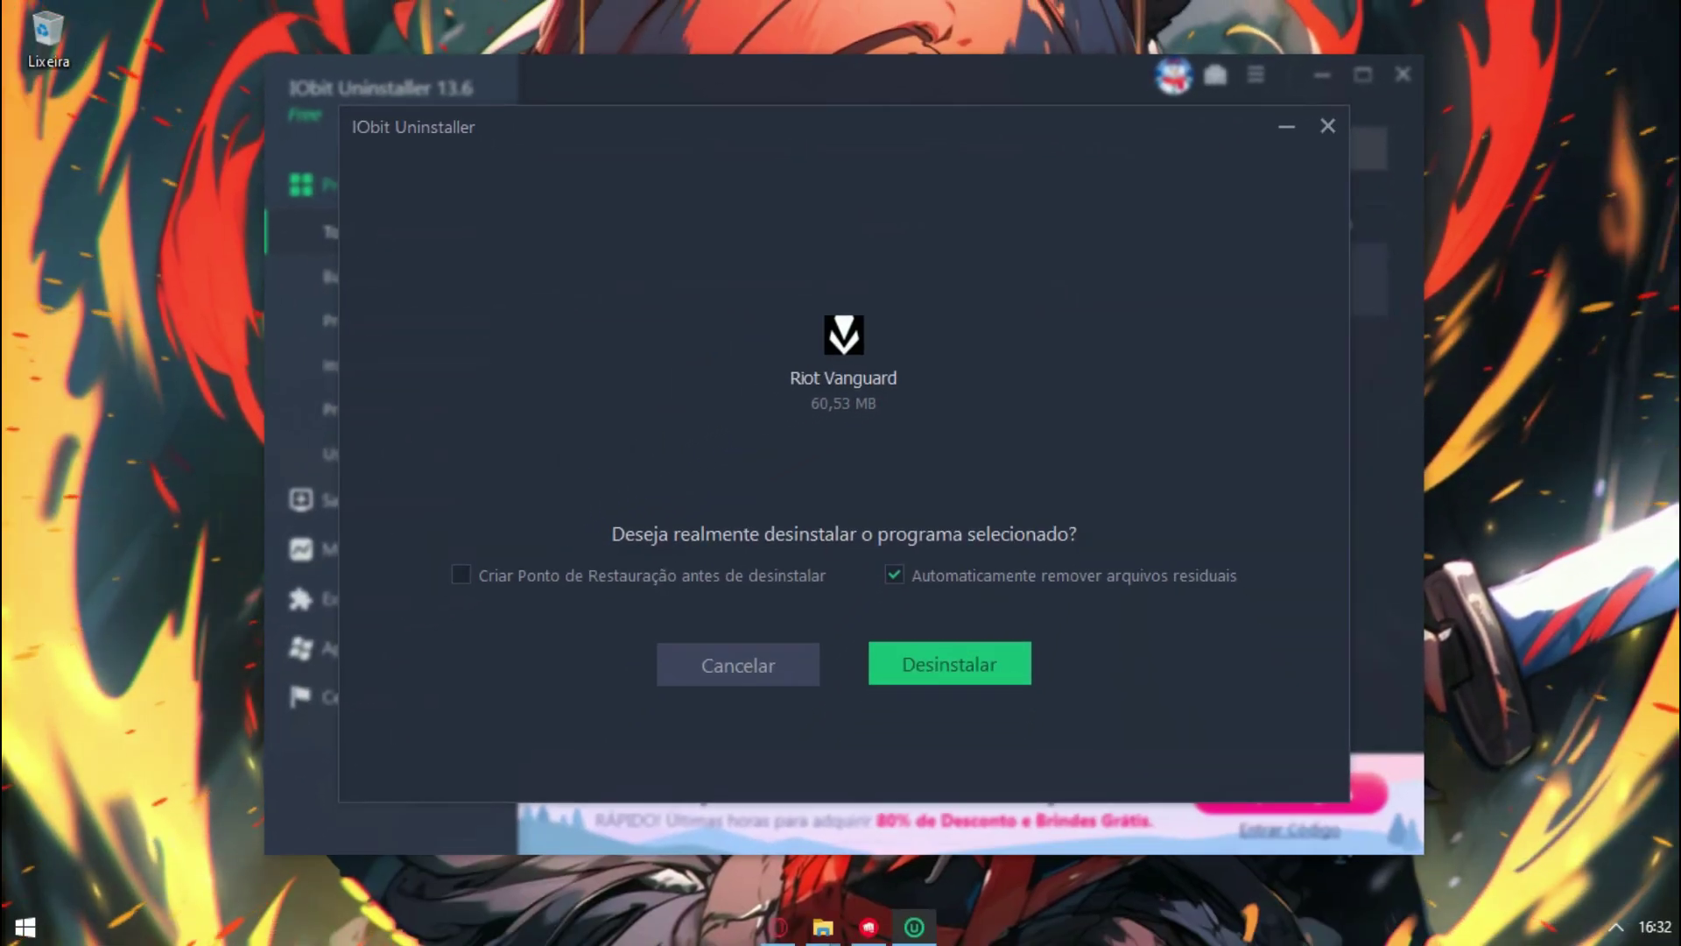
{"action": "mouse_move", "coordinate": [722, 118]}
{"action": "left_mouse_down"}
{"action": "mouse_move", "coordinate": [817, 123]}
{"action": "mouse_move", "coordinate": [743, 130]}
{"action": "mouse_move", "coordinate": [733, 93]}
{"action": "left_mouse_up"}
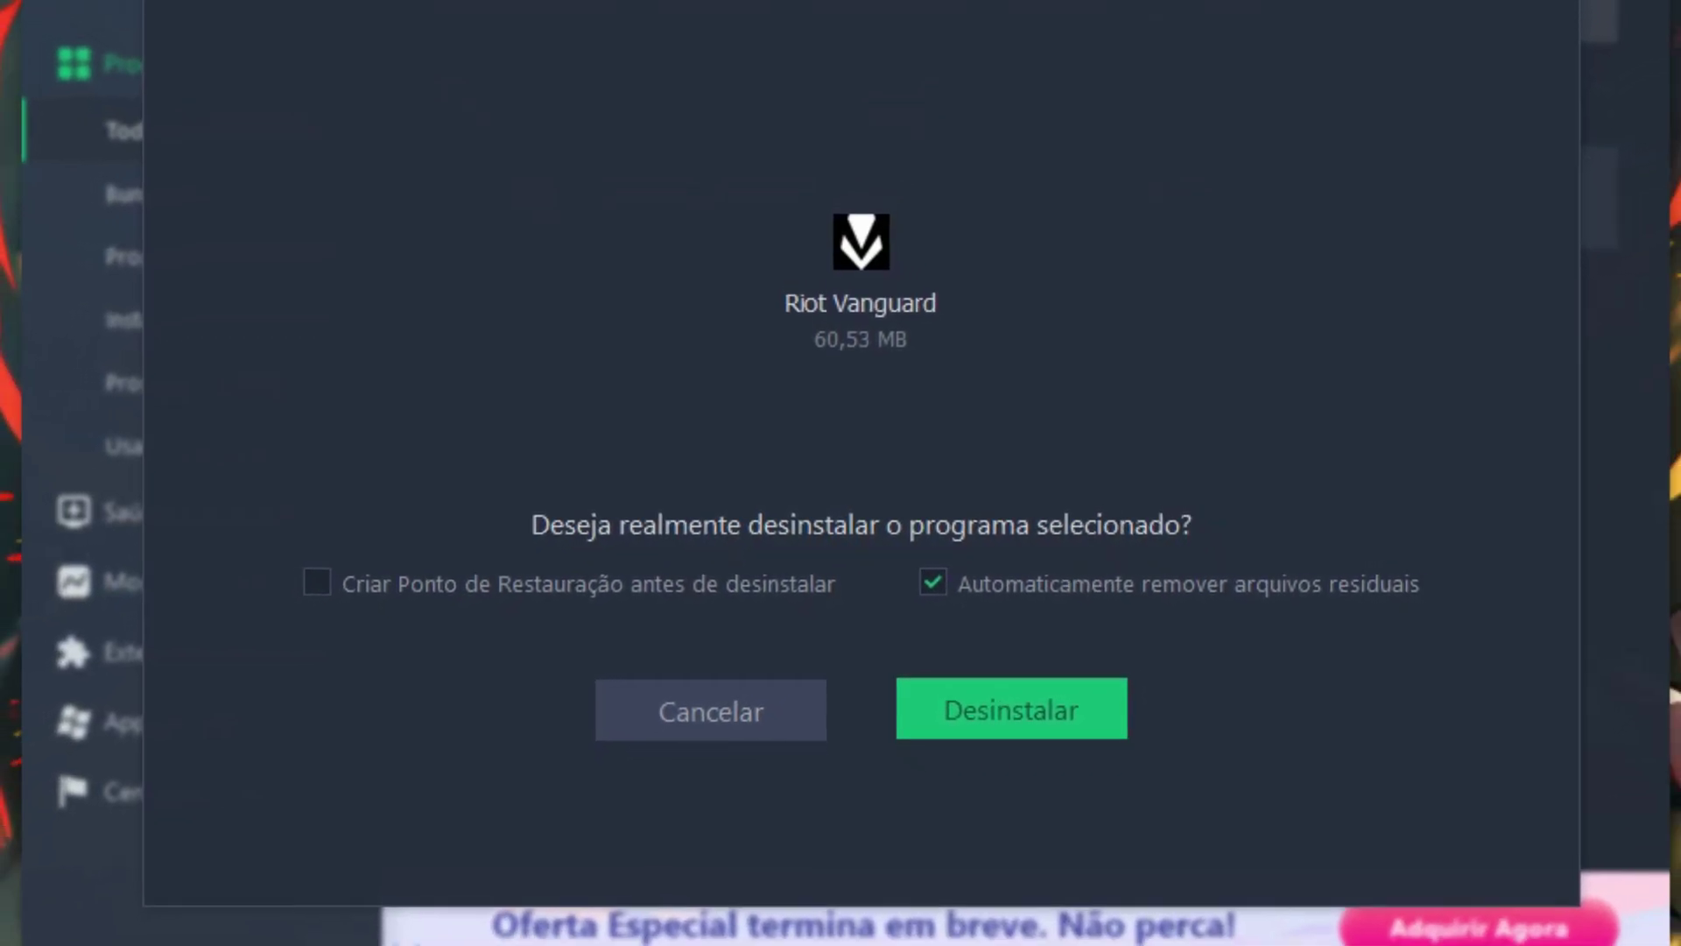
{"action": "left_click", "coordinate": [1012, 709]}
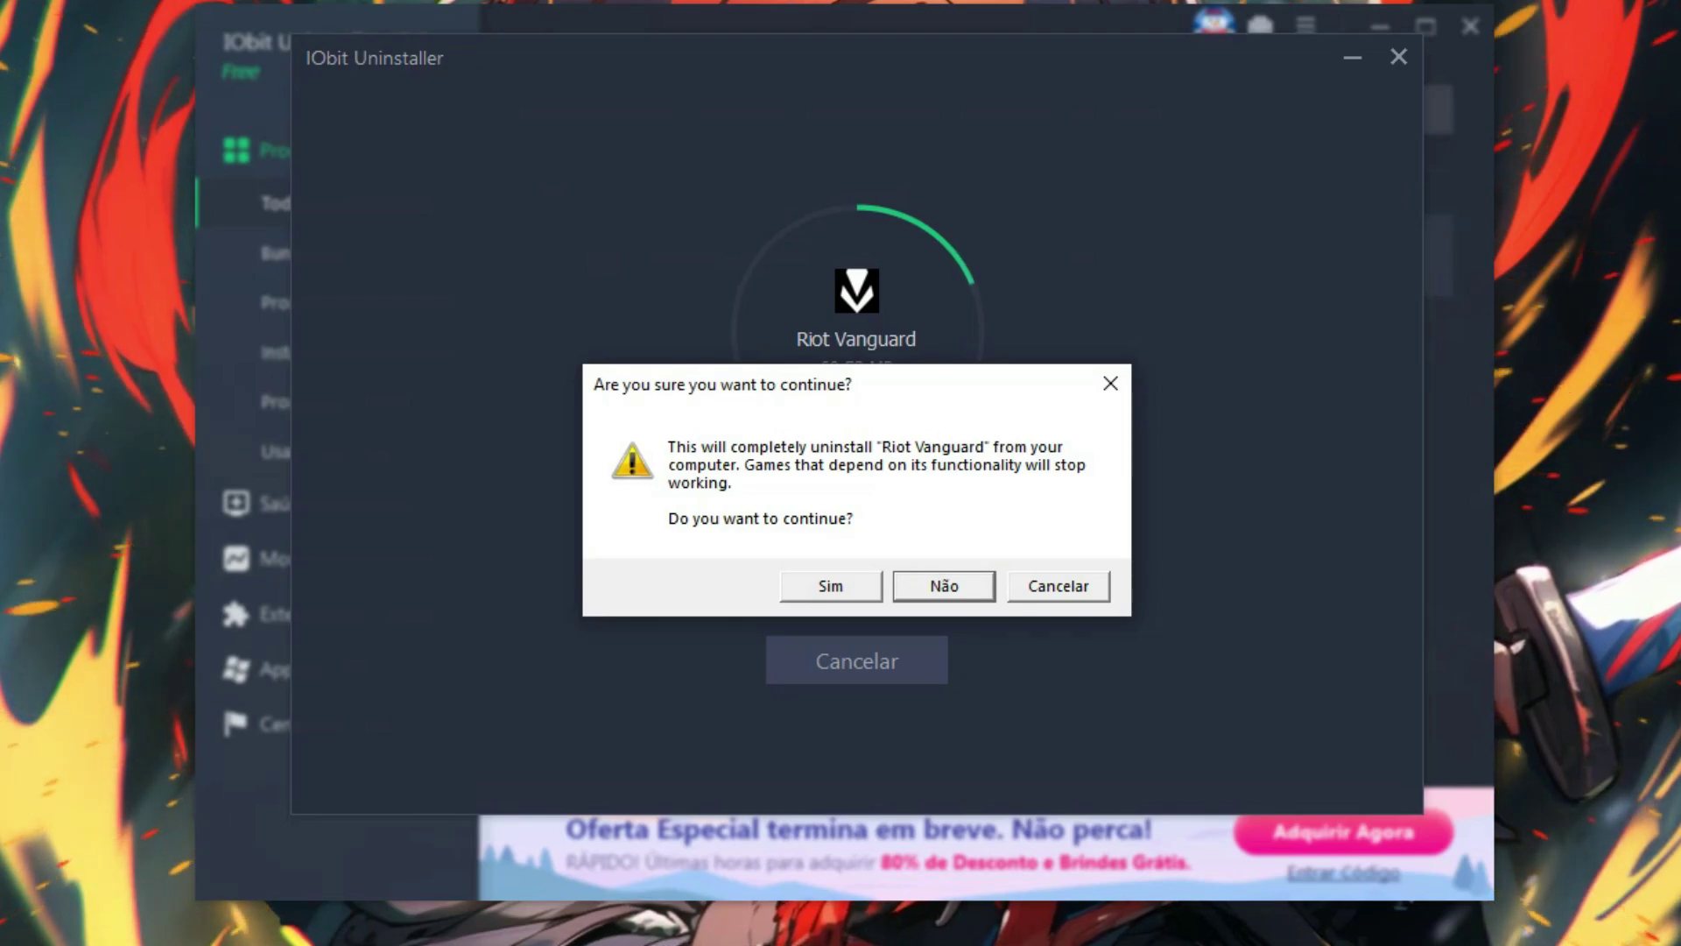
Step: Confirm the complete uninstallation of Riot Vanguard, let its residual files be deleted and dismiss the summary
{"action": "left_click_drag", "start_coordinate": [884, 384], "coordinate": [1242, 408]}
{"action": "key", "text": "Return"}
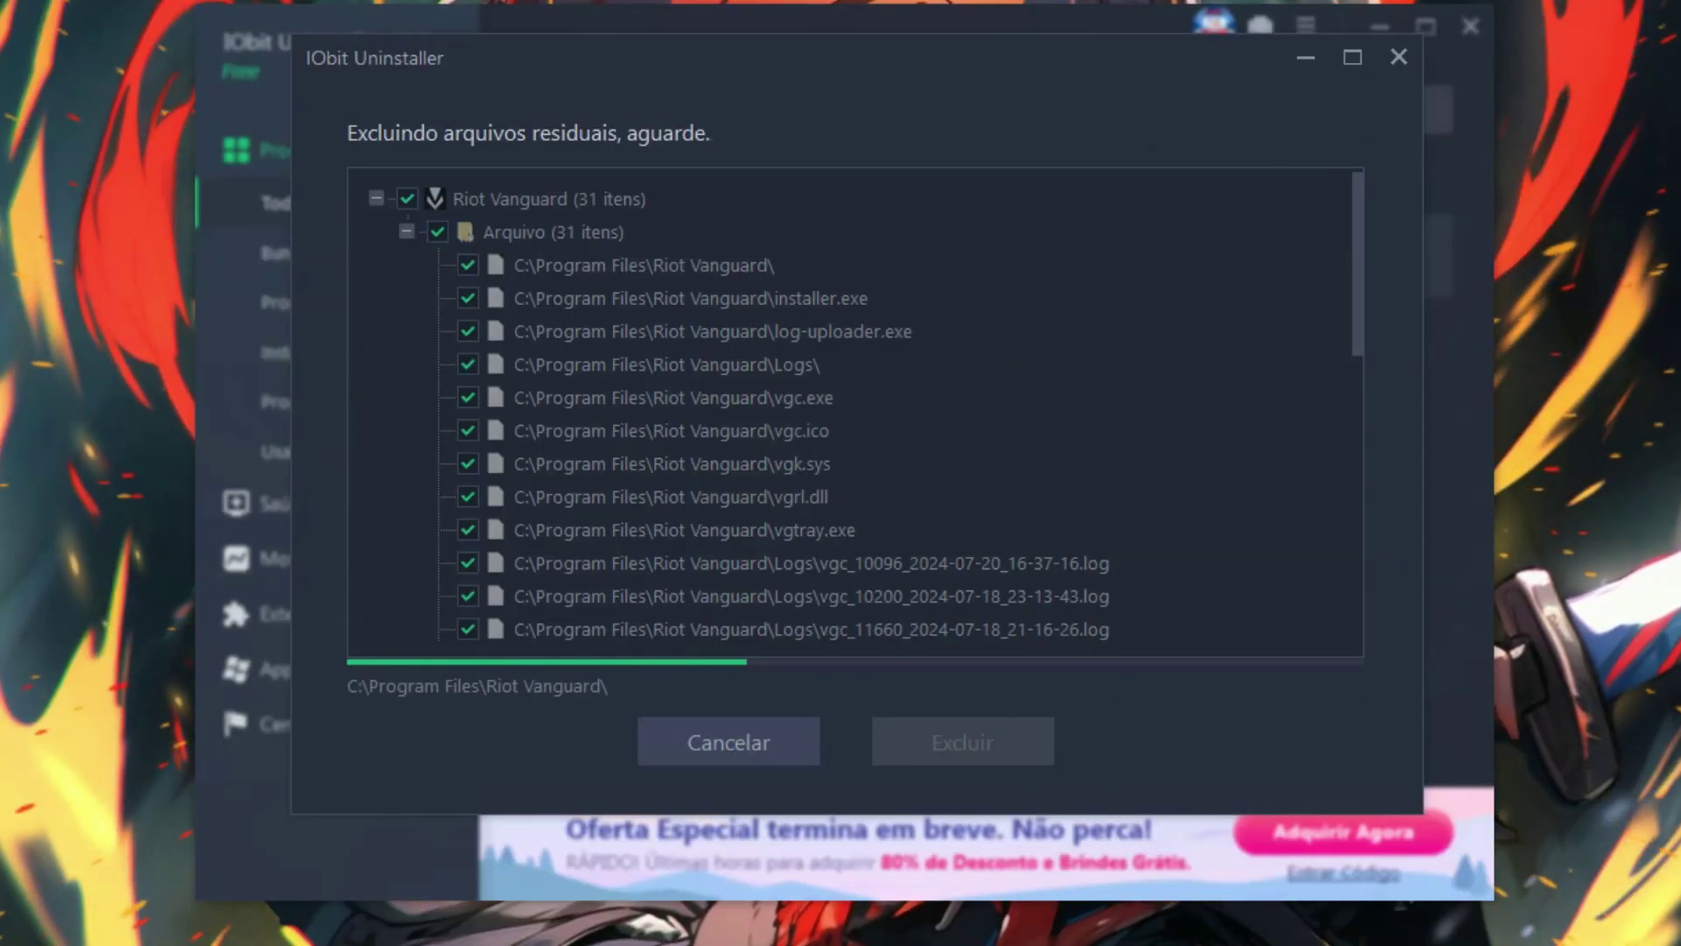
{"action": "left_click_drag", "start_coordinate": [550, 61], "coordinate": [496, 2]}
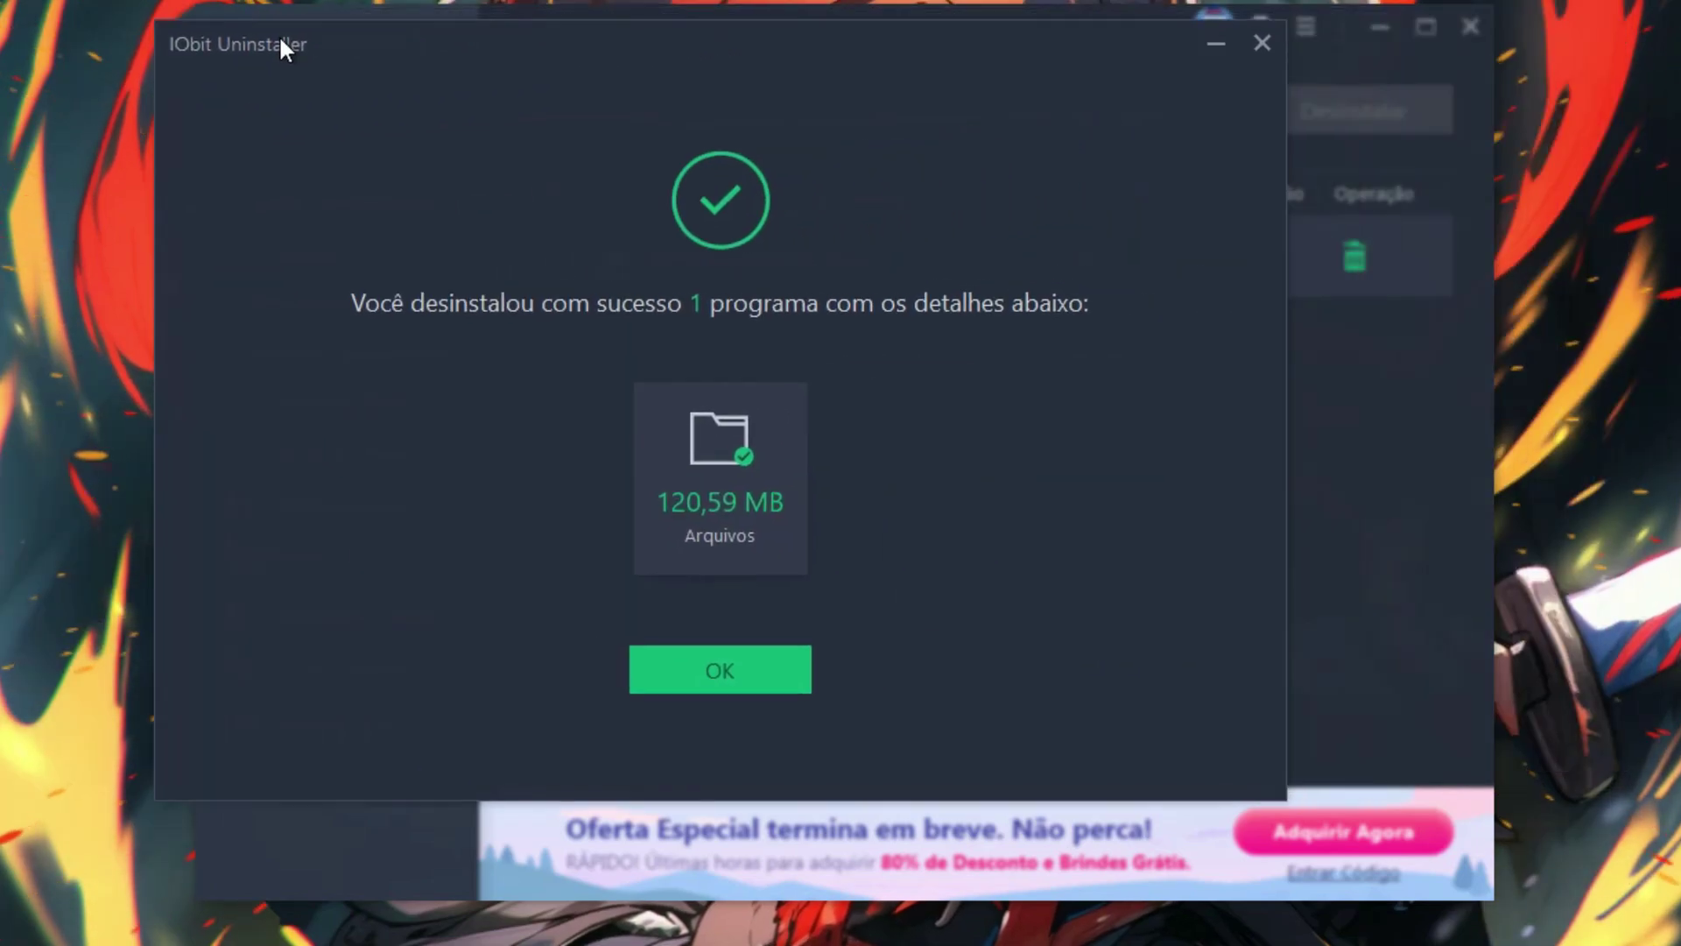
{"action": "left_click_drag", "start_coordinate": [281, 44], "coordinate": [346, 72]}
{"action": "left_click", "coordinate": [786, 703]}
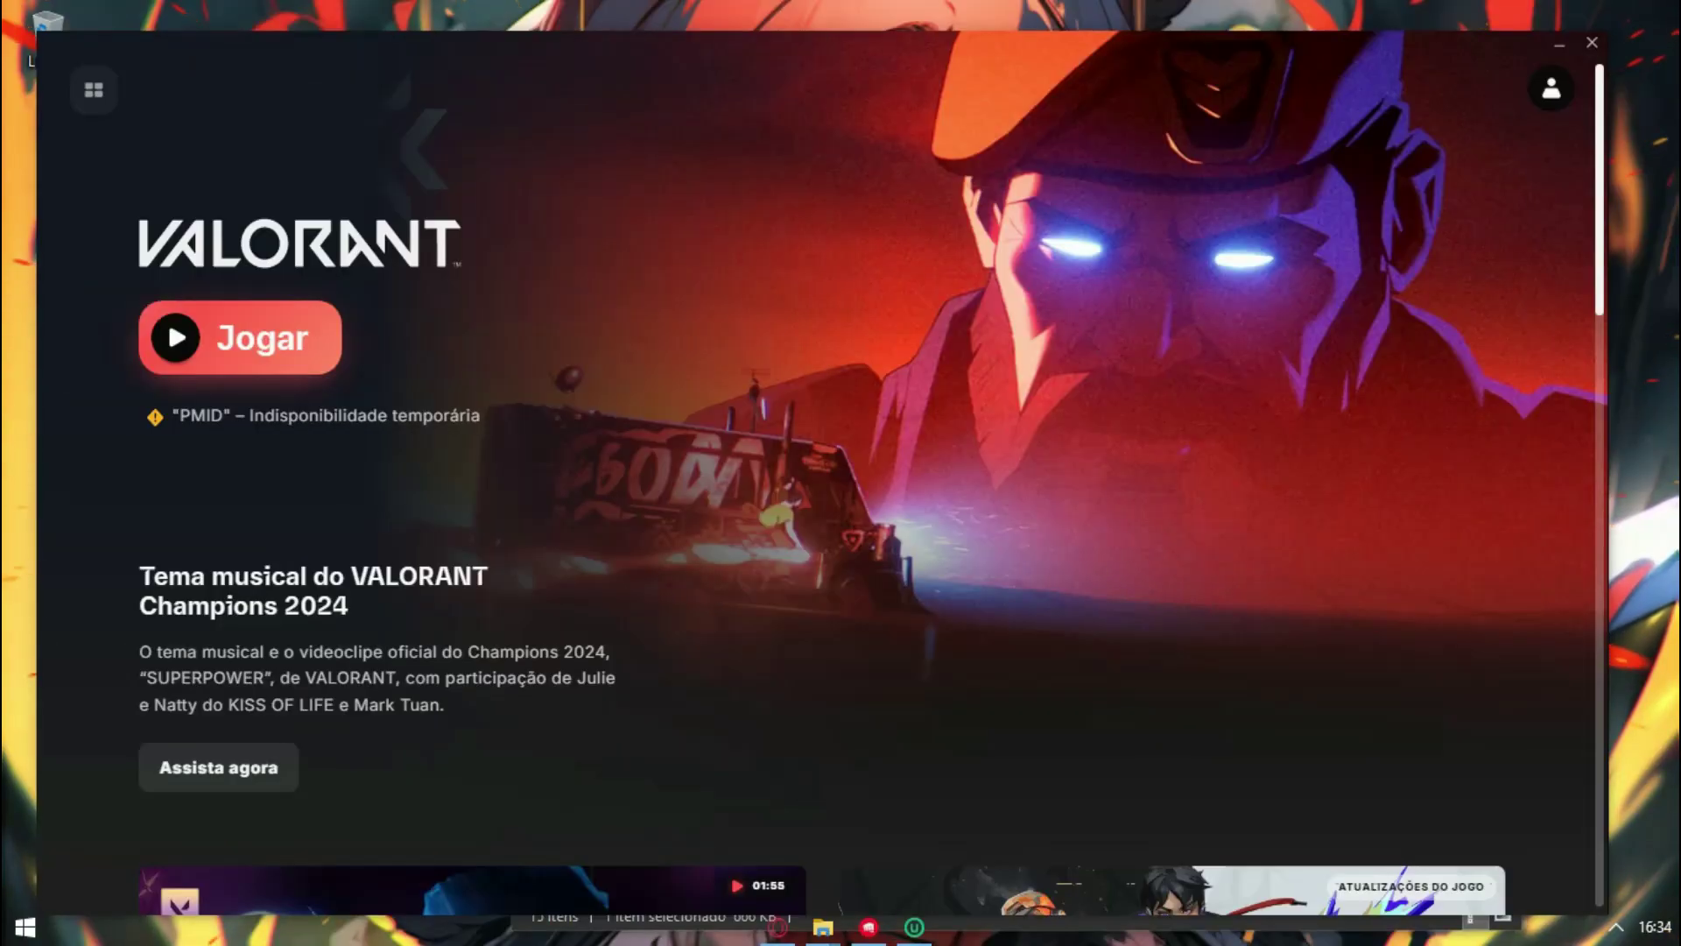
Step: Close the Riot Client window and quit the Riot Games background process from the system tray
{"action": "mouse_move", "coordinate": [140, 50]}
{"action": "left_mouse_down"}
{"action": "mouse_move", "coordinate": [159, 54]}
{"action": "mouse_move", "coordinate": [131, 50]}
{"action": "left_mouse_up"}
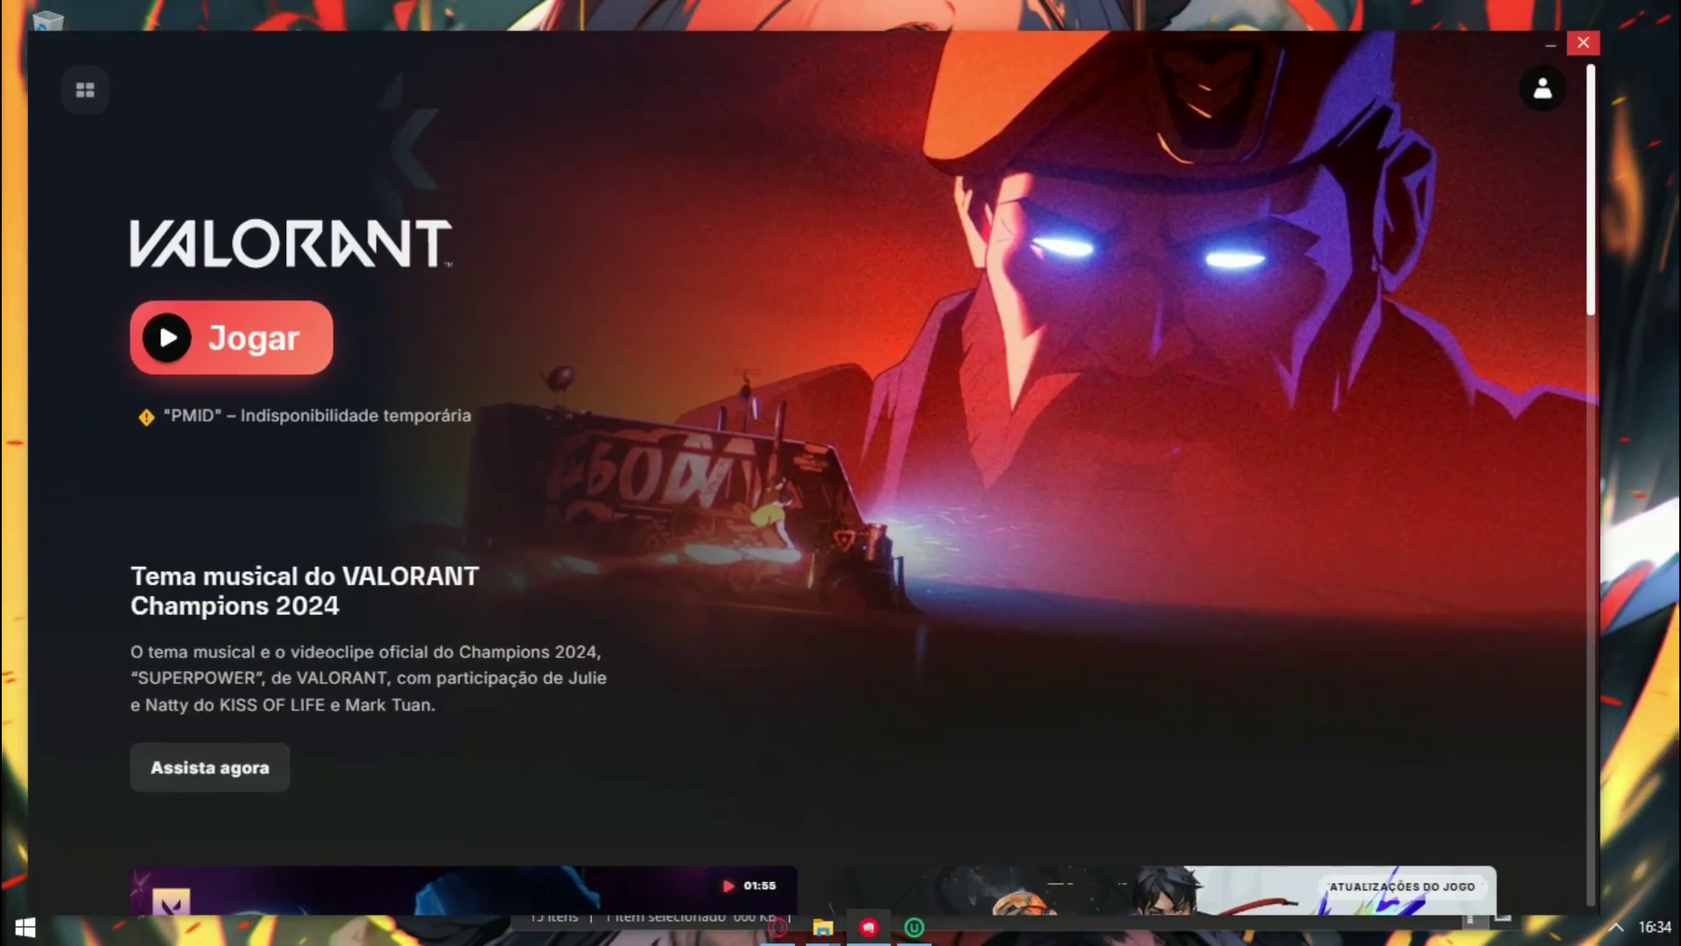
{"action": "left_click", "coordinate": [1583, 43]}
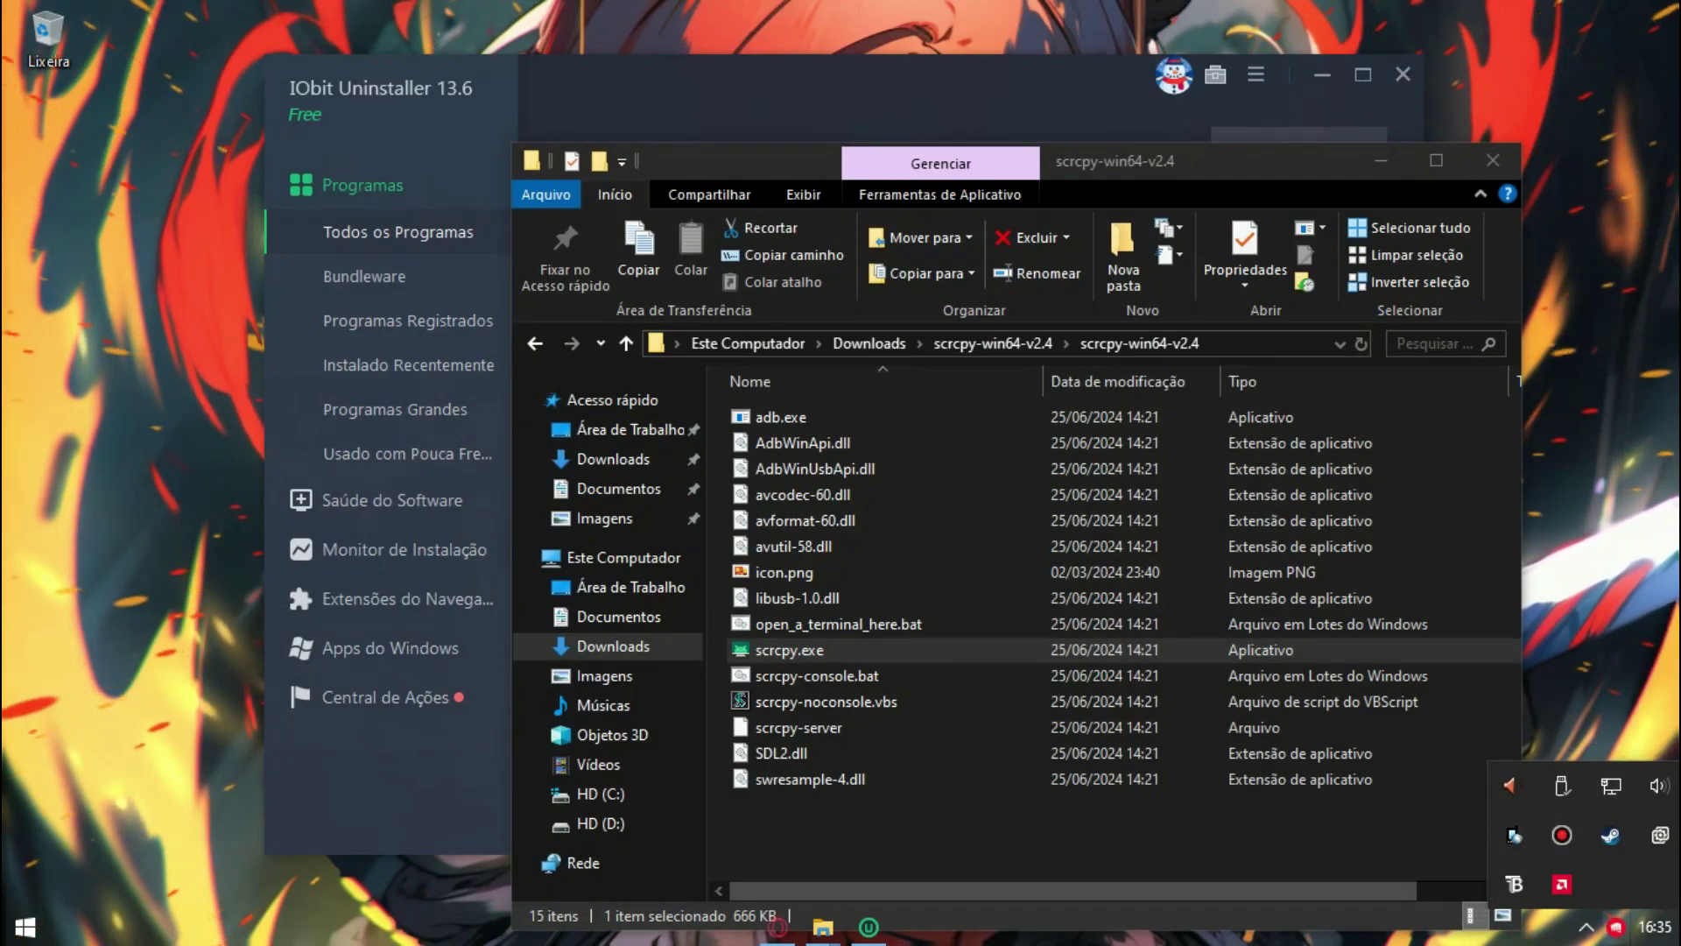
{"action": "right_click", "coordinate": [1616, 928]}
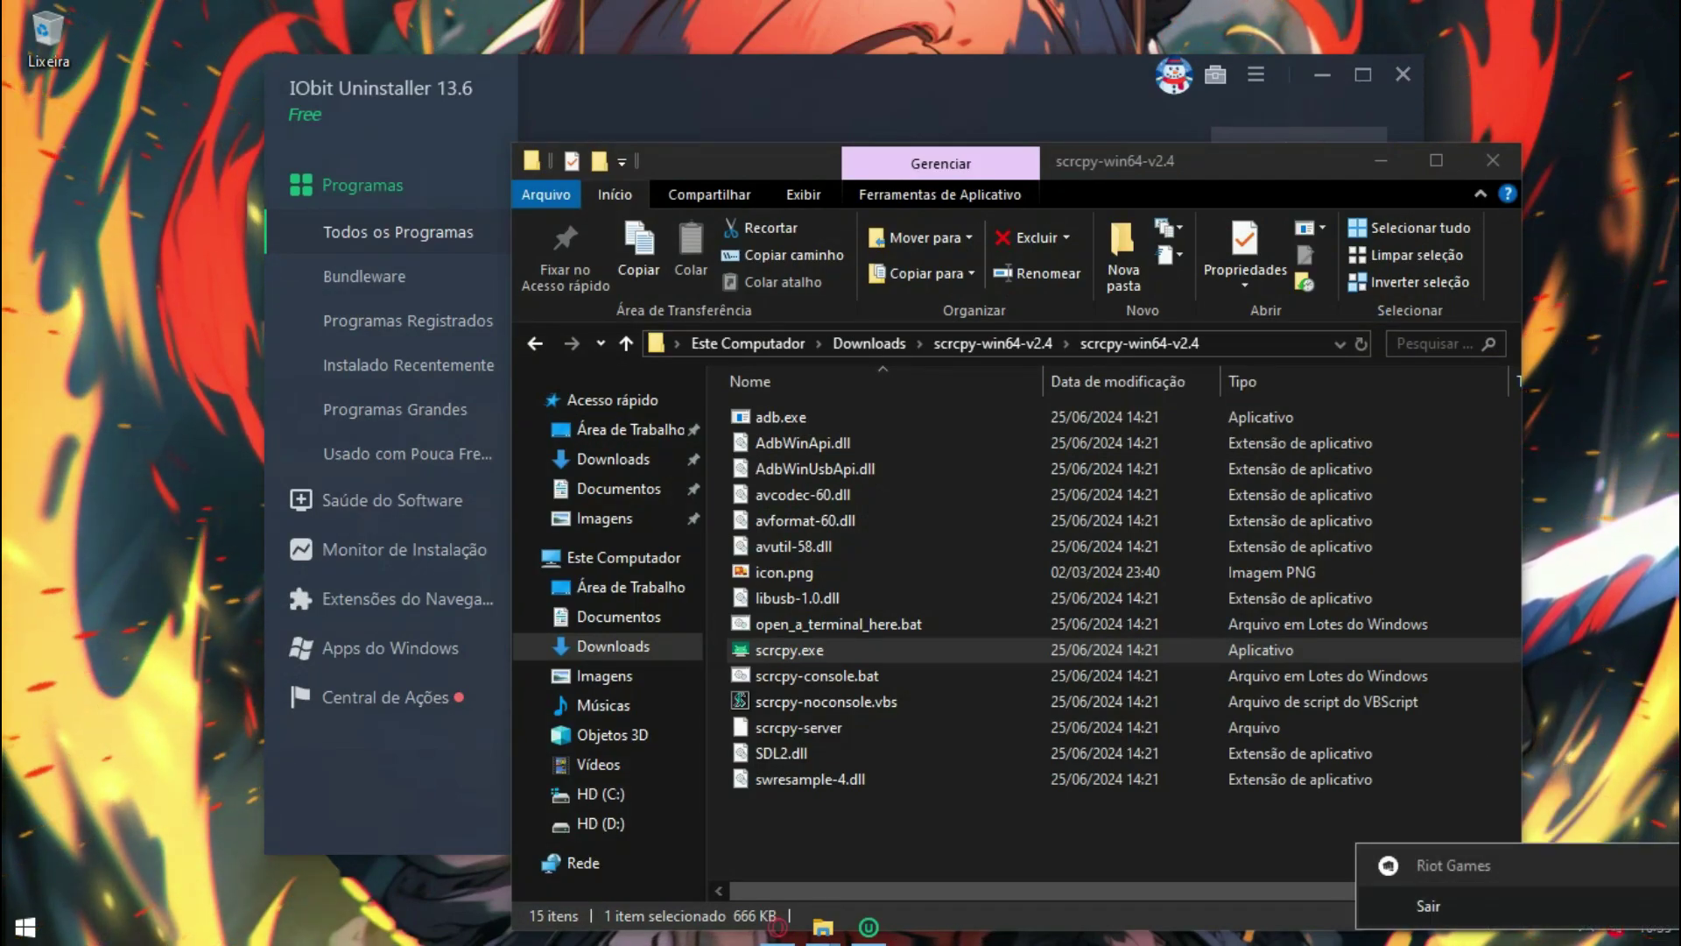
{"action": "left_click", "coordinate": [1429, 906]}
Step: Launch Cliente Riot again and start the VALORANT update that reinstalls Vanguard
{"action": "left_click", "coordinate": [26, 927]}
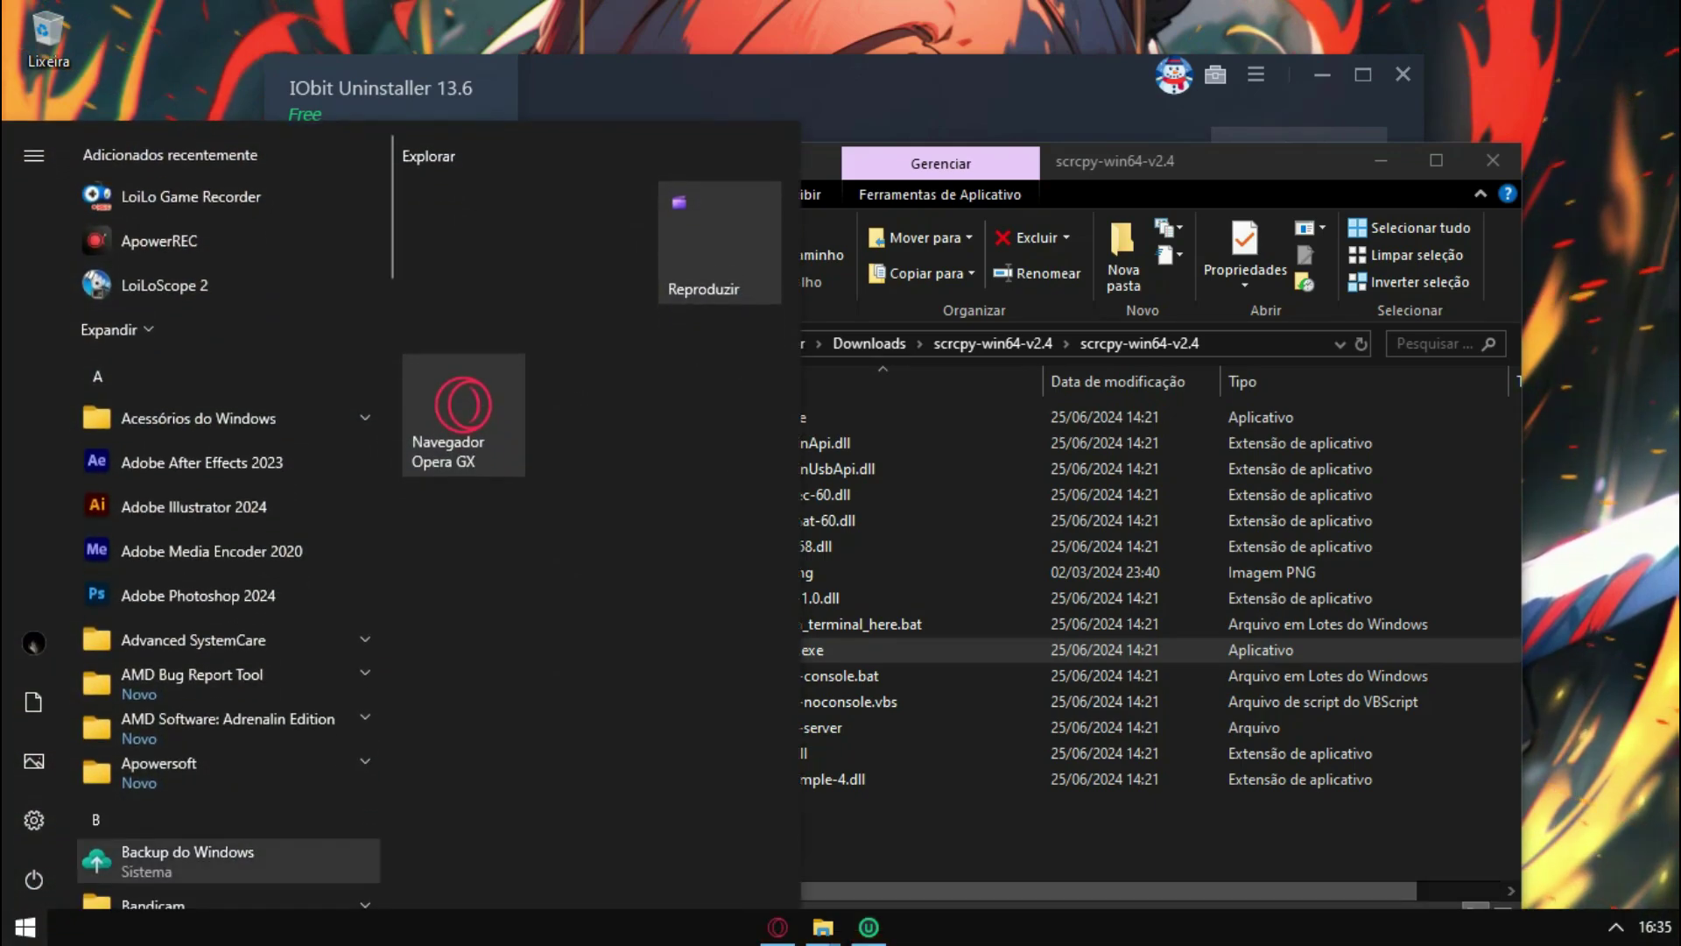
{"action": "type", "text": "riot cl"}
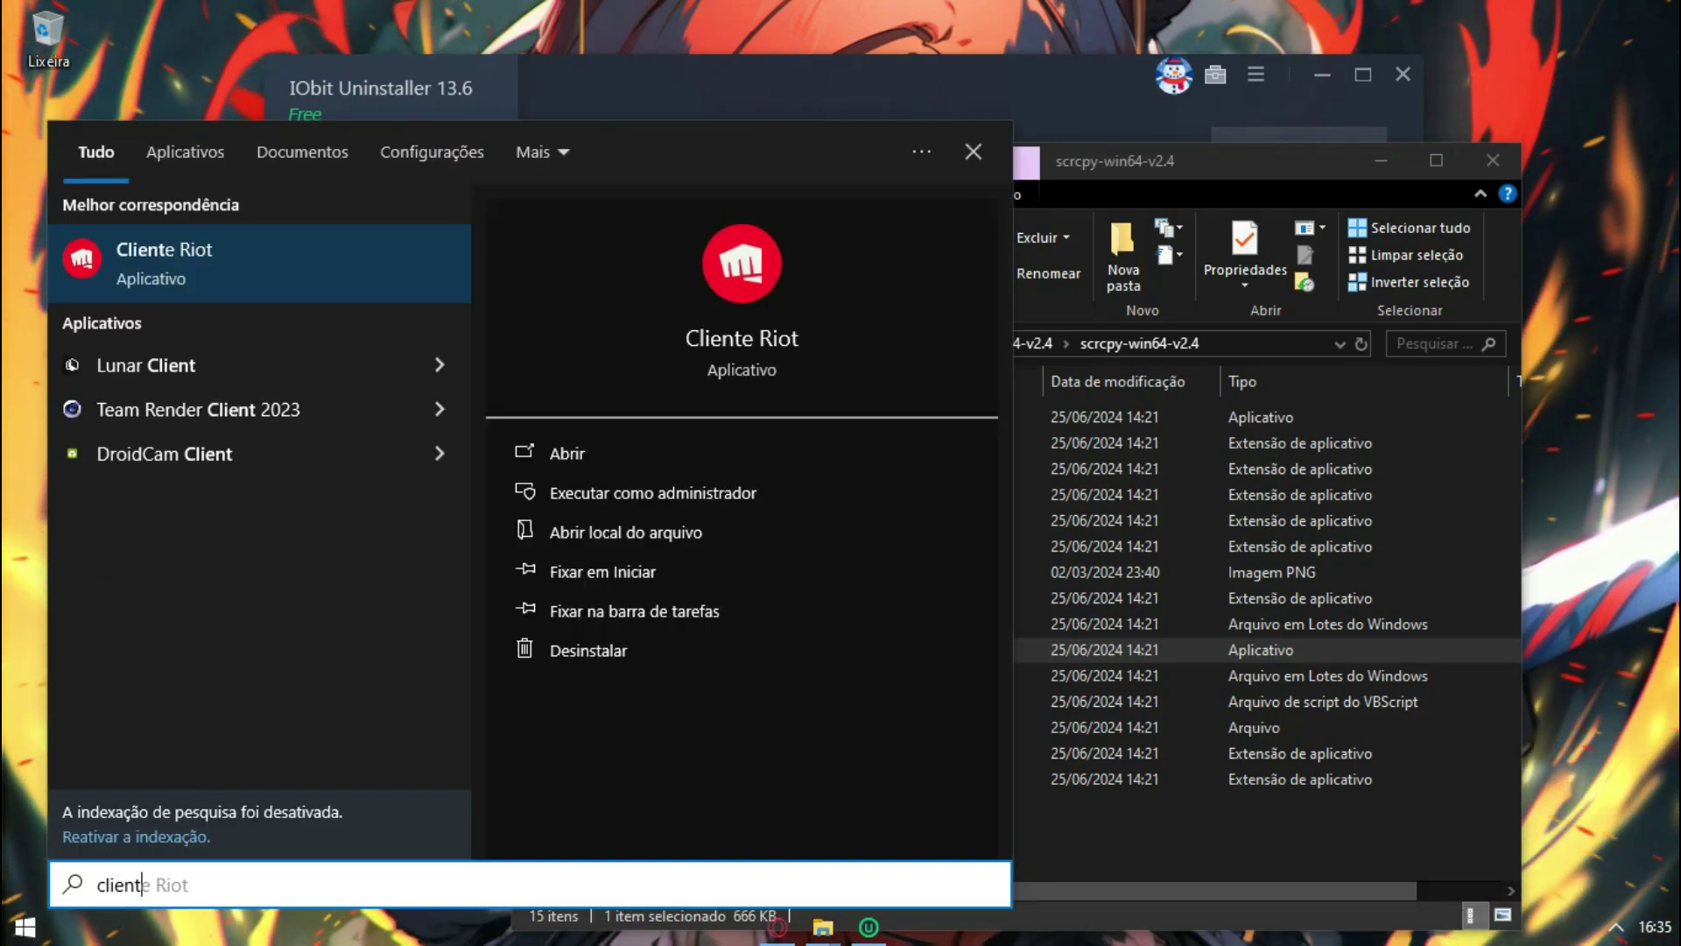
{"action": "key", "text": "Return"}
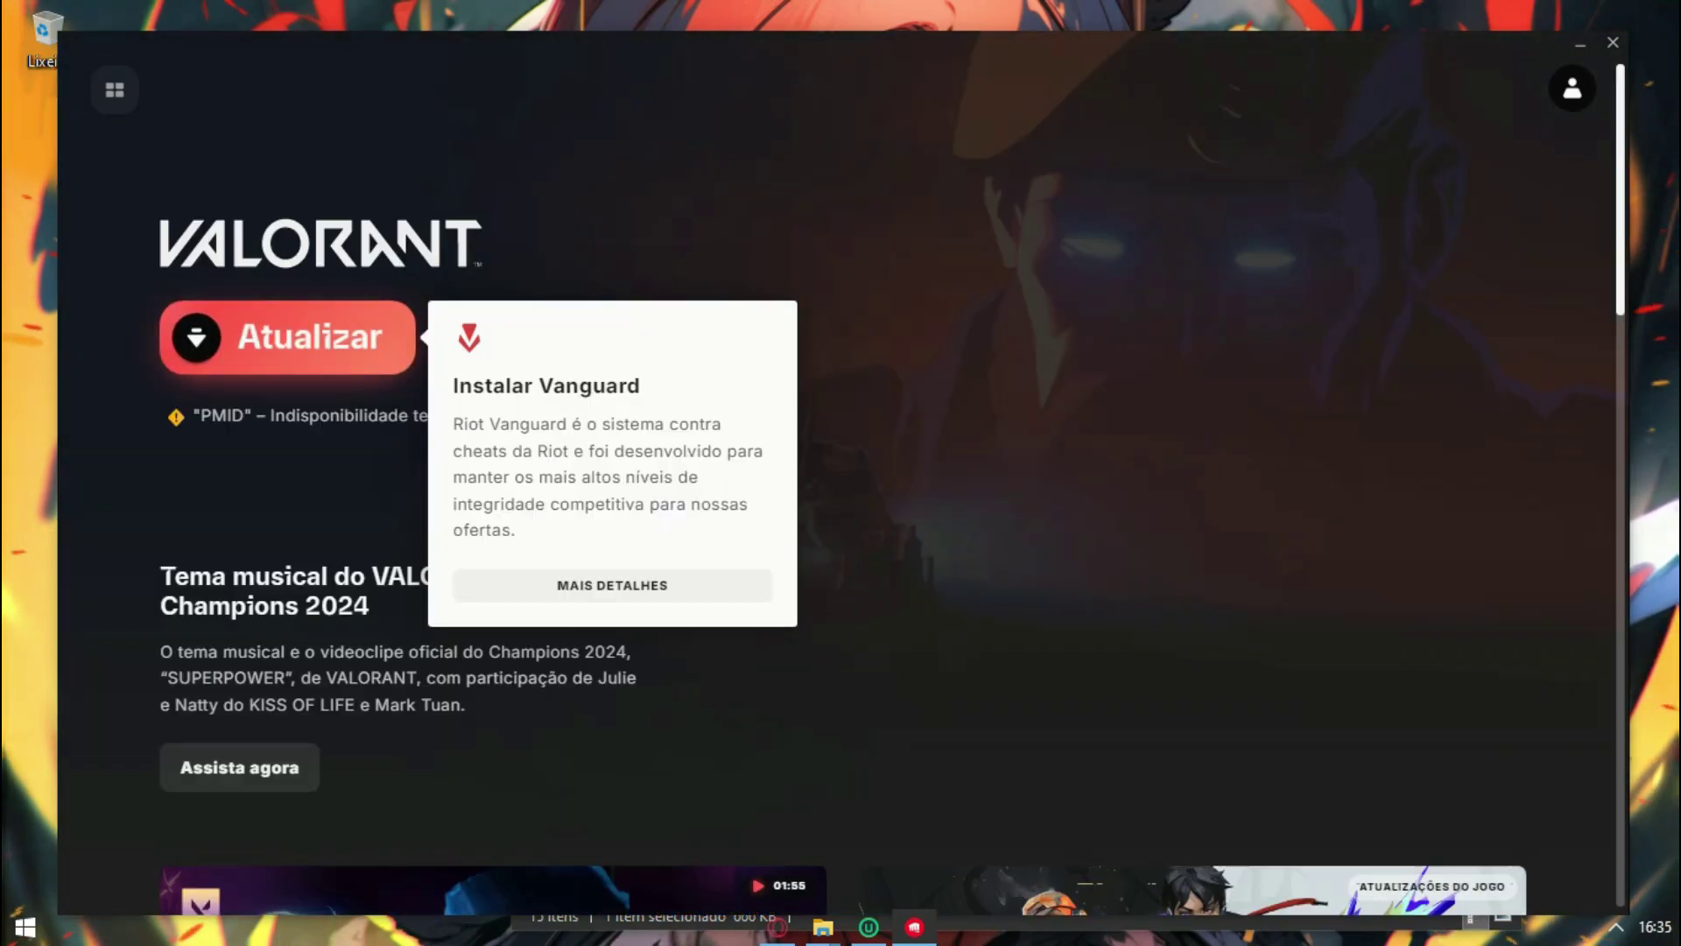
{"action": "left_click_drag", "start_coordinate": [277, 51], "coordinate": [403, 56]}
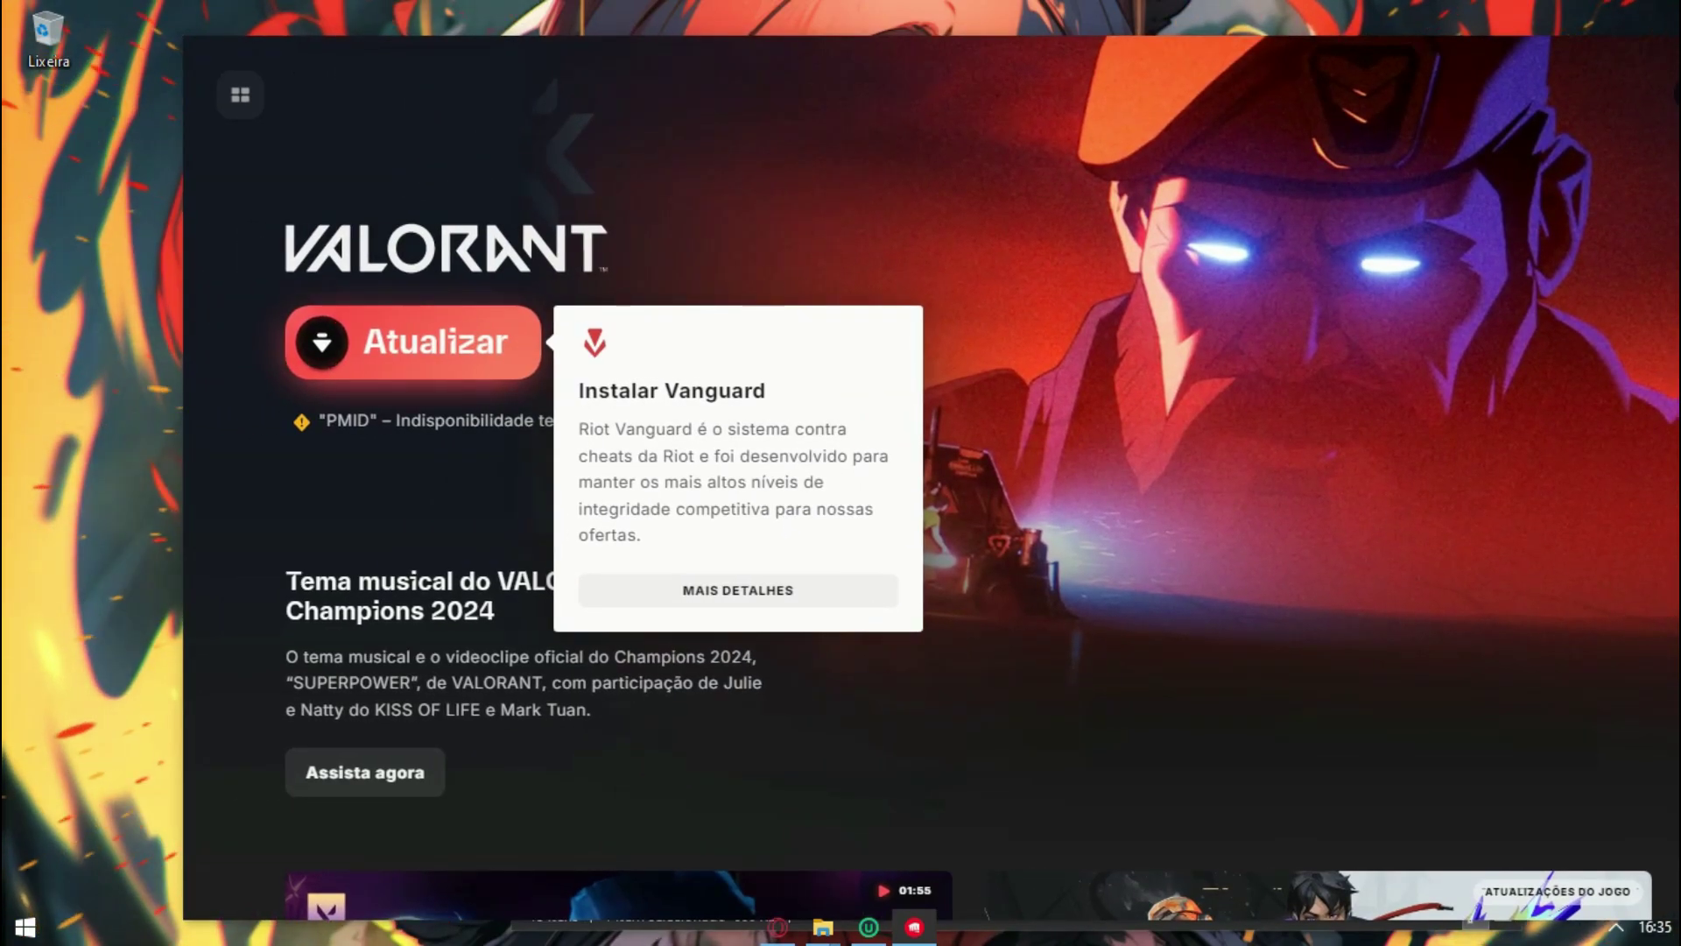
{"action": "left_click", "coordinate": [413, 342]}
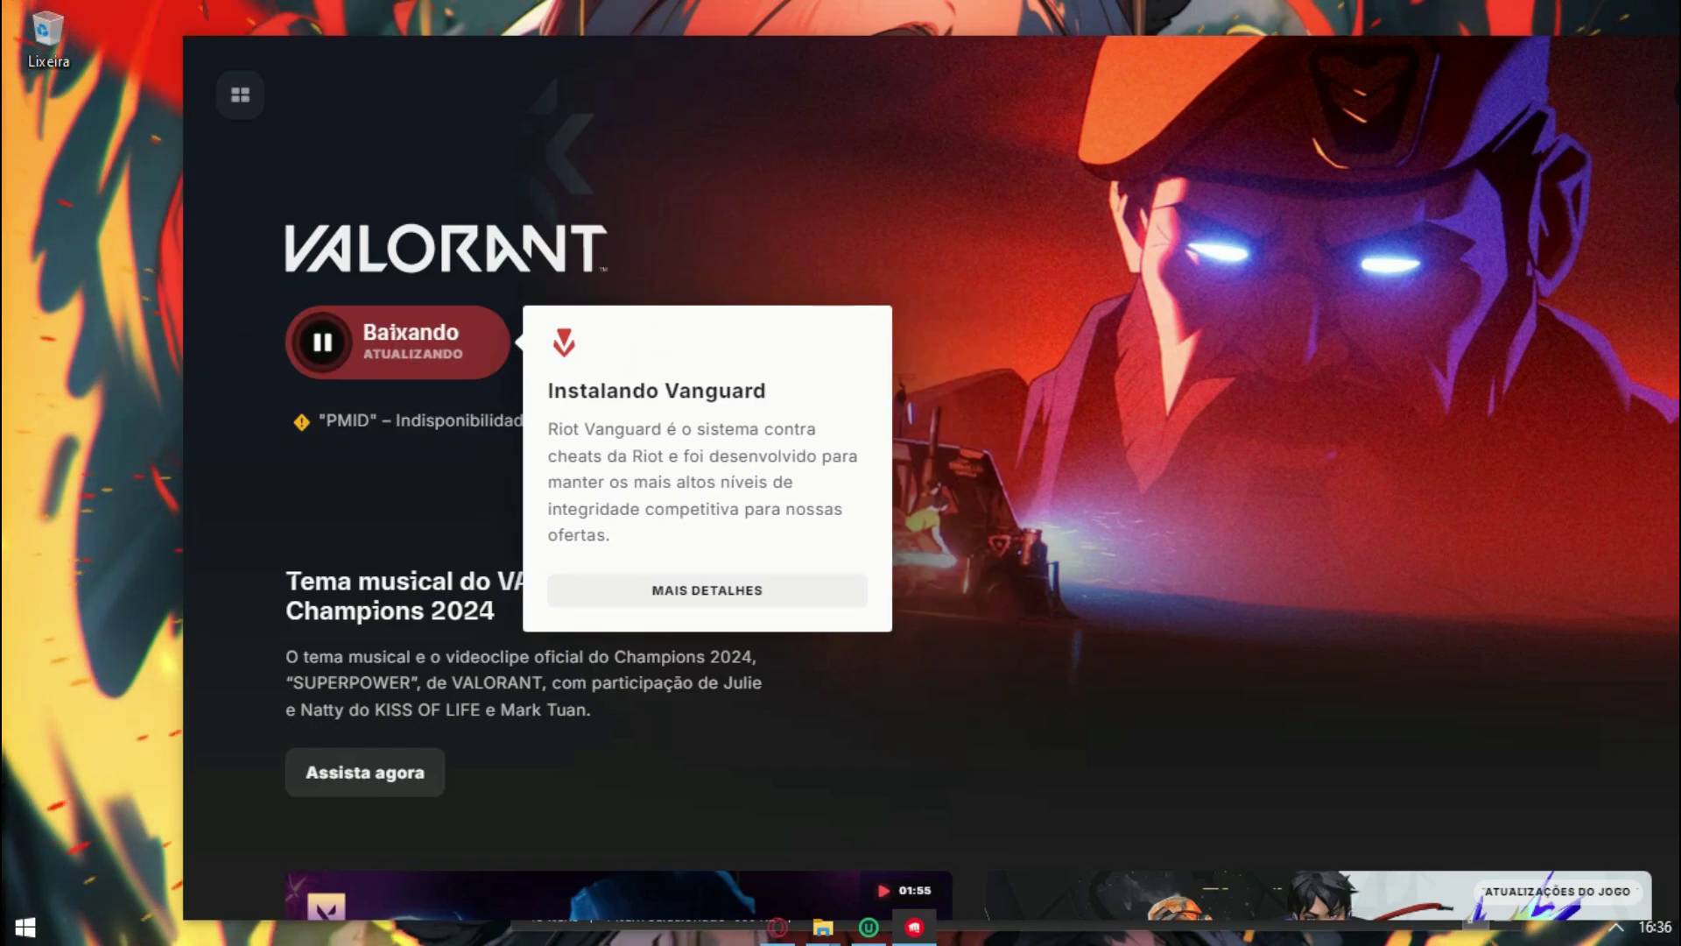
{"action": "left_click_drag", "start_coordinate": [490, 51], "coordinate": [391, 40]}
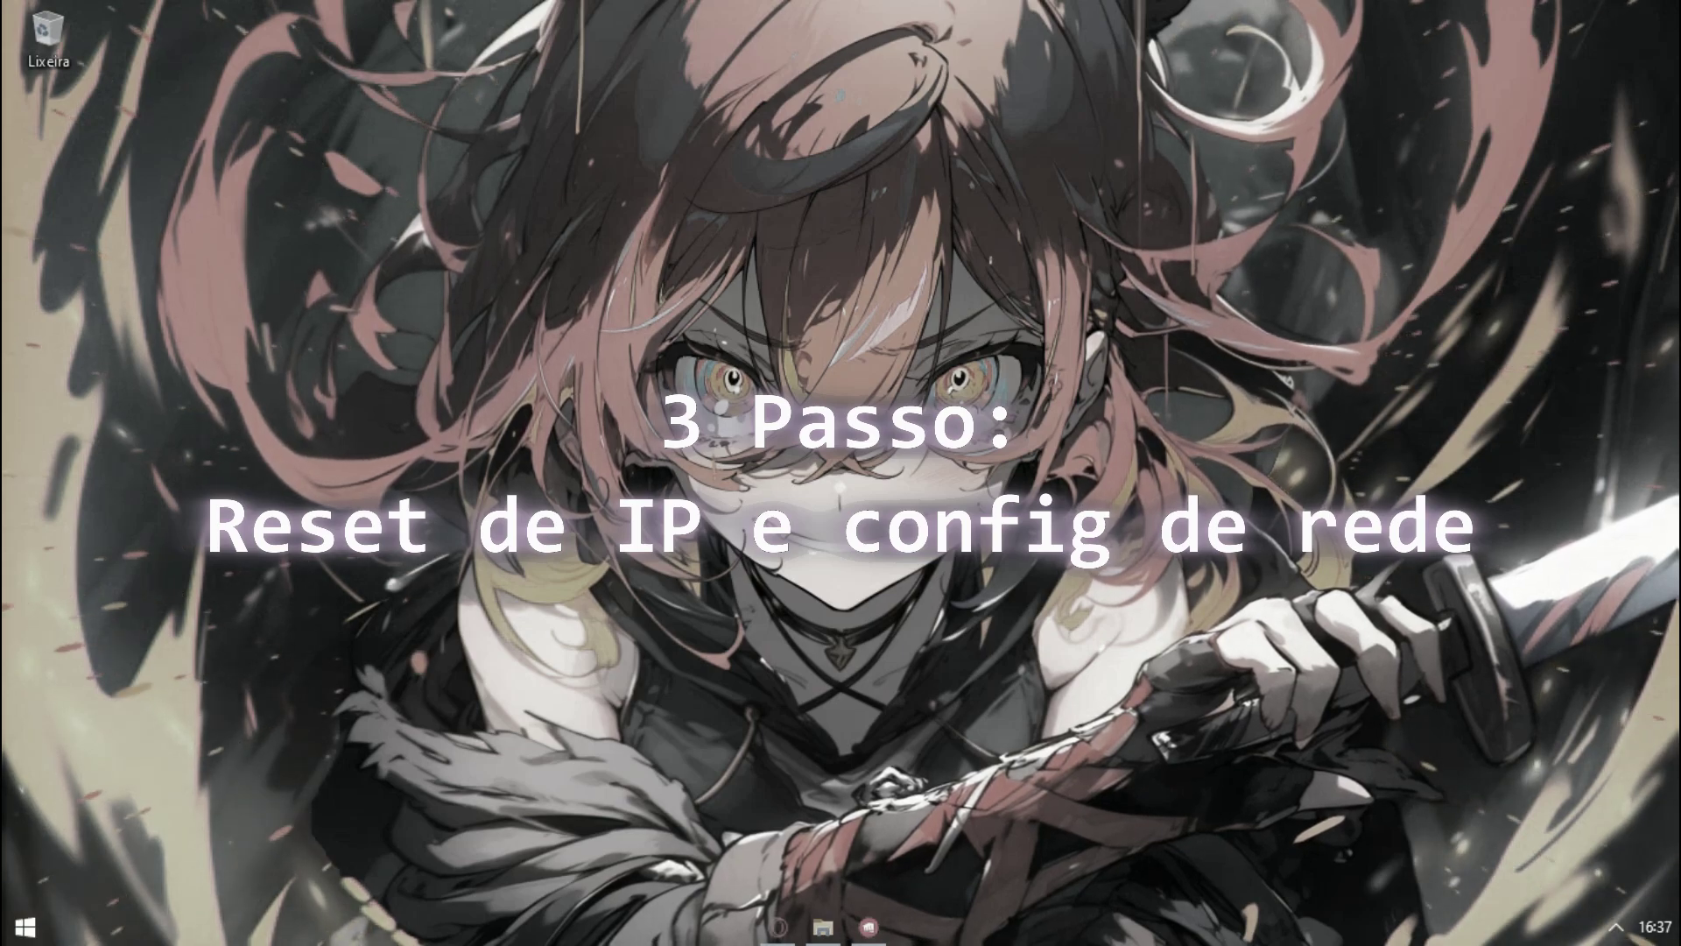
Step: Open Redefinição da rede in the Rede e Internet section of Windows Settings
{"action": "key", "text": "super"}
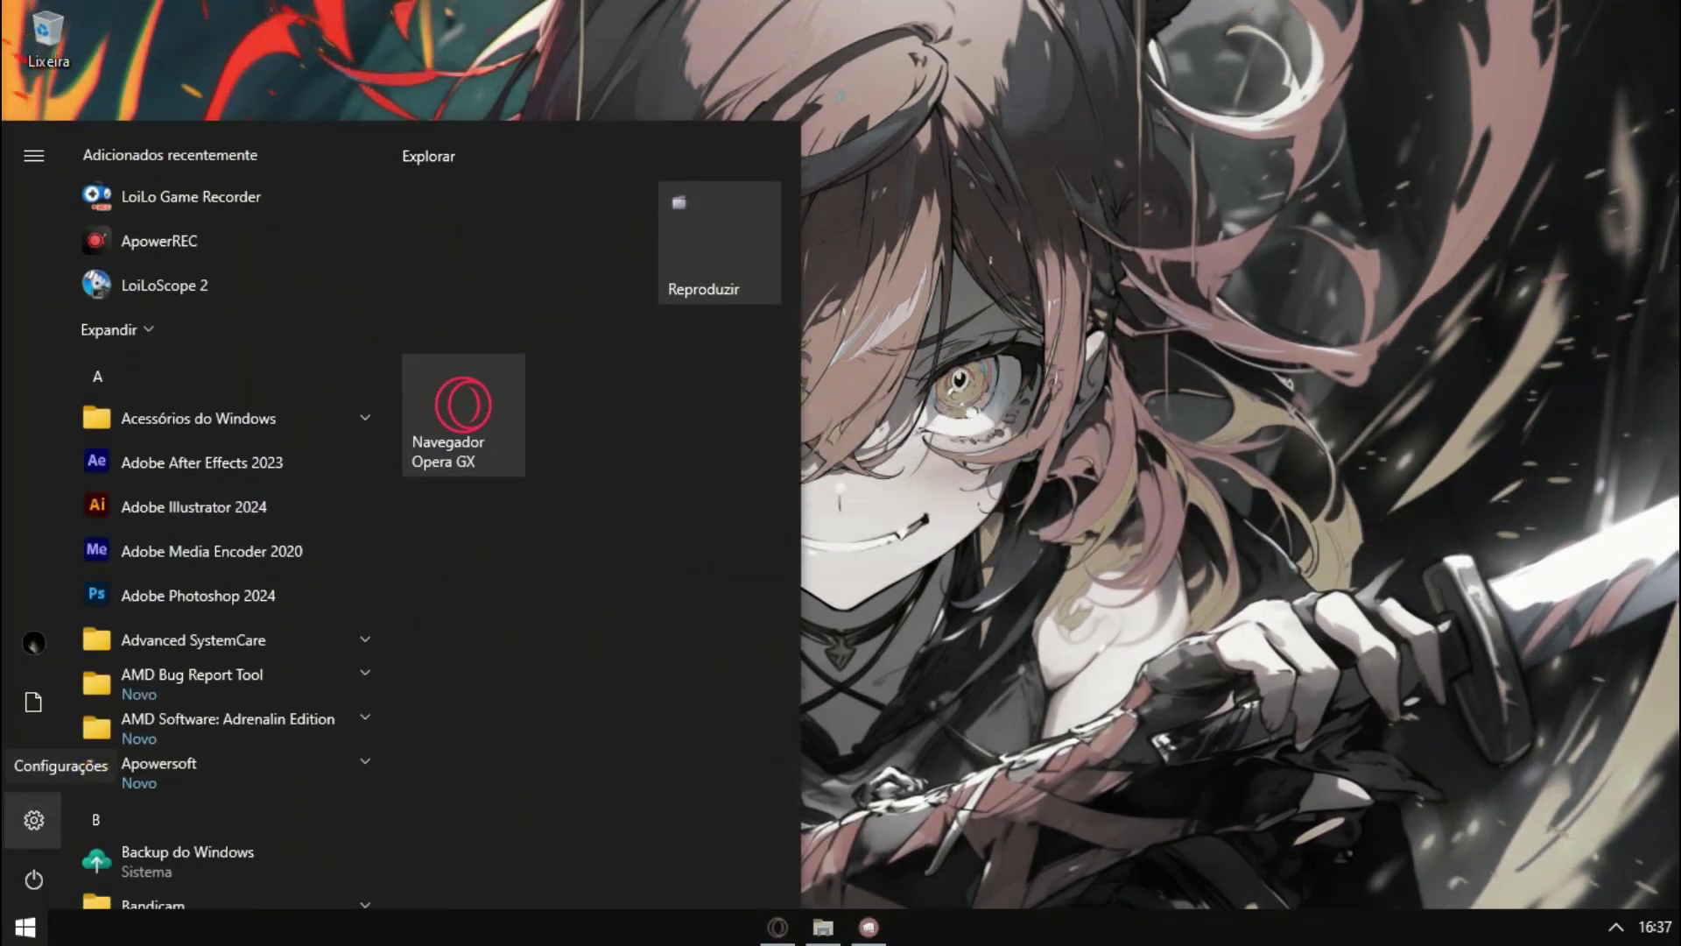
{"action": "mouse_move", "coordinate": [33, 820]}
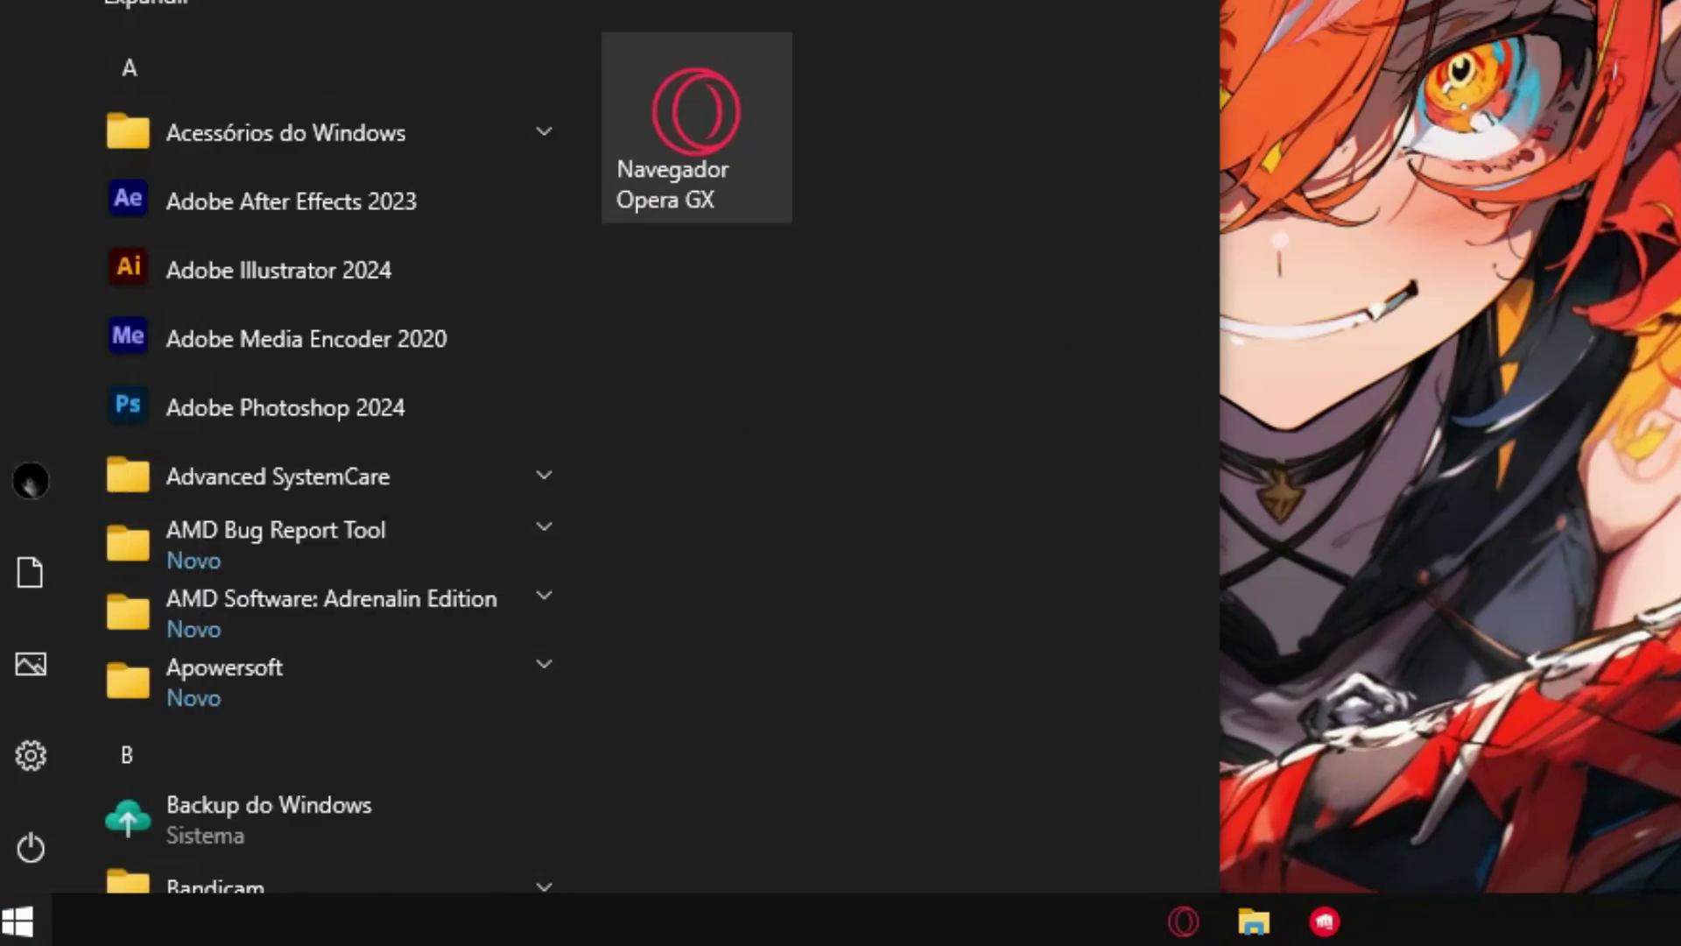
{"action": "left_click", "coordinate": [31, 754]}
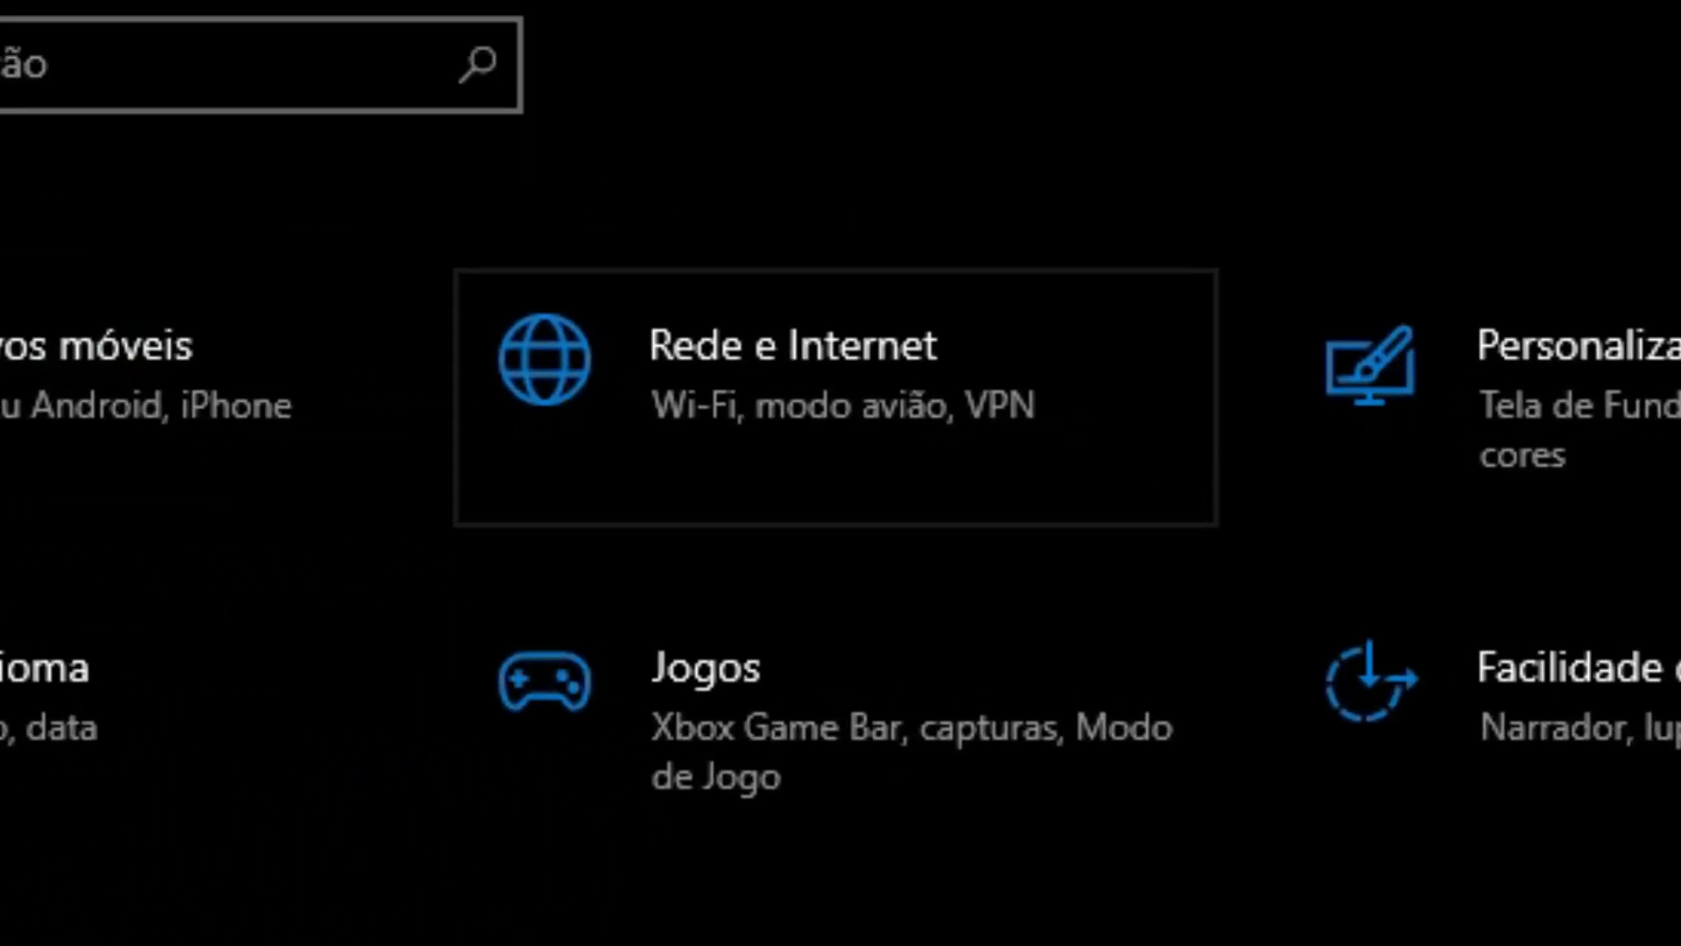
{"action": "left_click", "coordinate": [836, 398]}
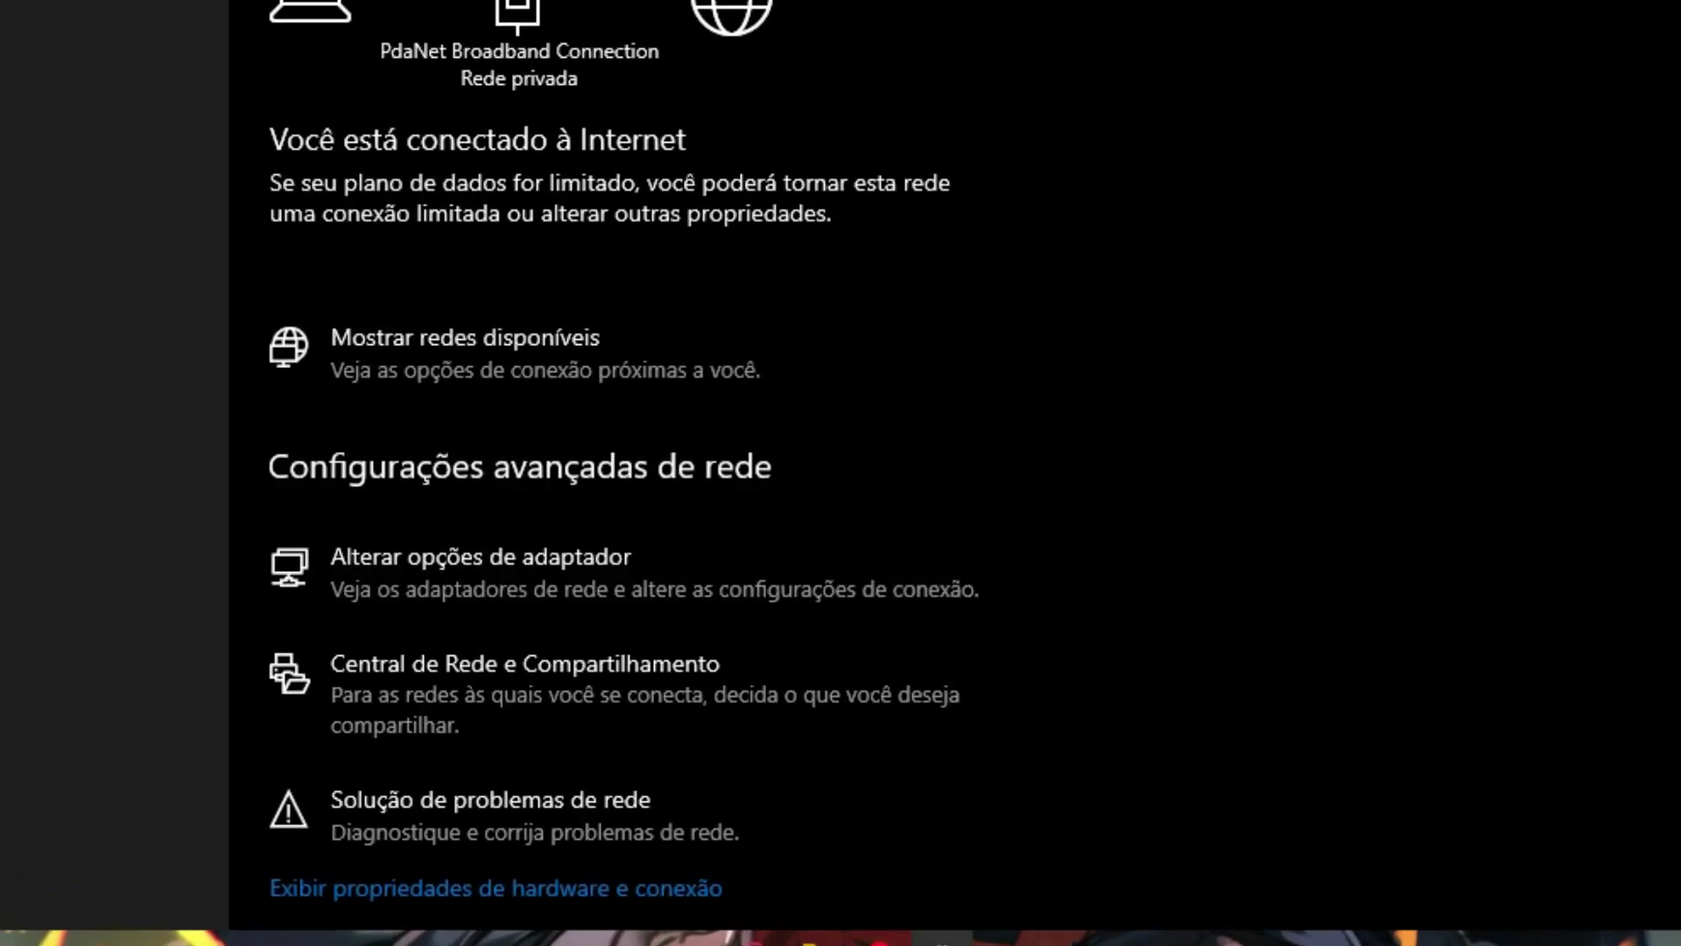
{"action": "scroll", "coordinate": [613, 473], "scroll_direction": "down", "scroll_amount": 3}
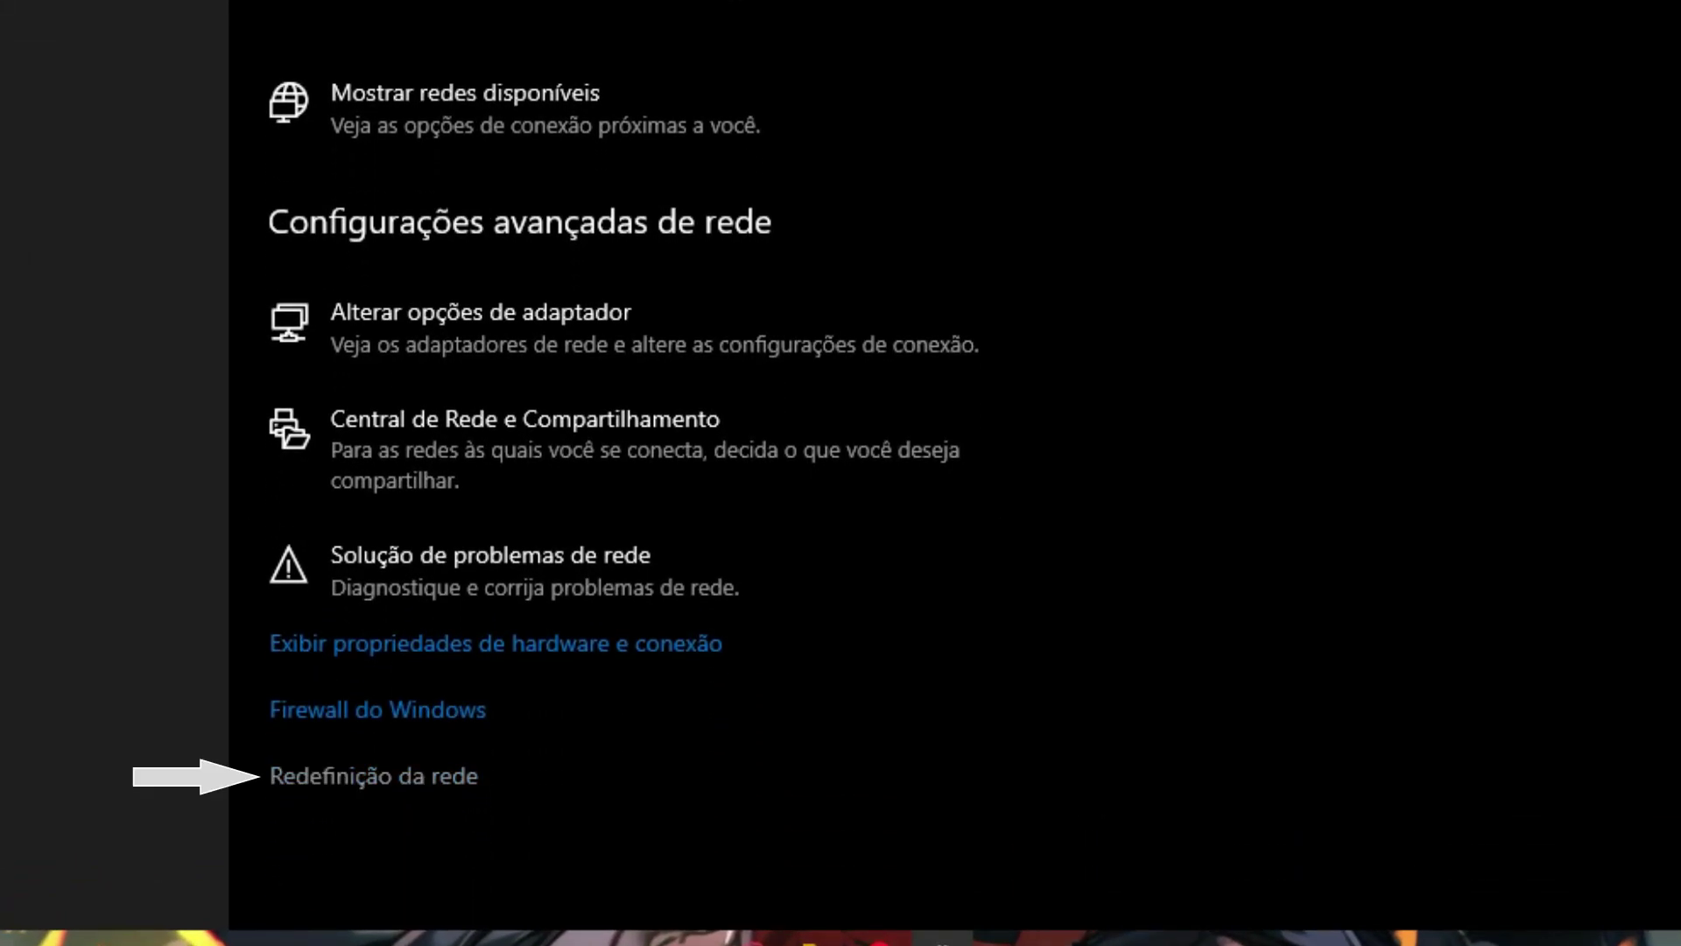
{"action": "left_click", "coordinate": [374, 777]}
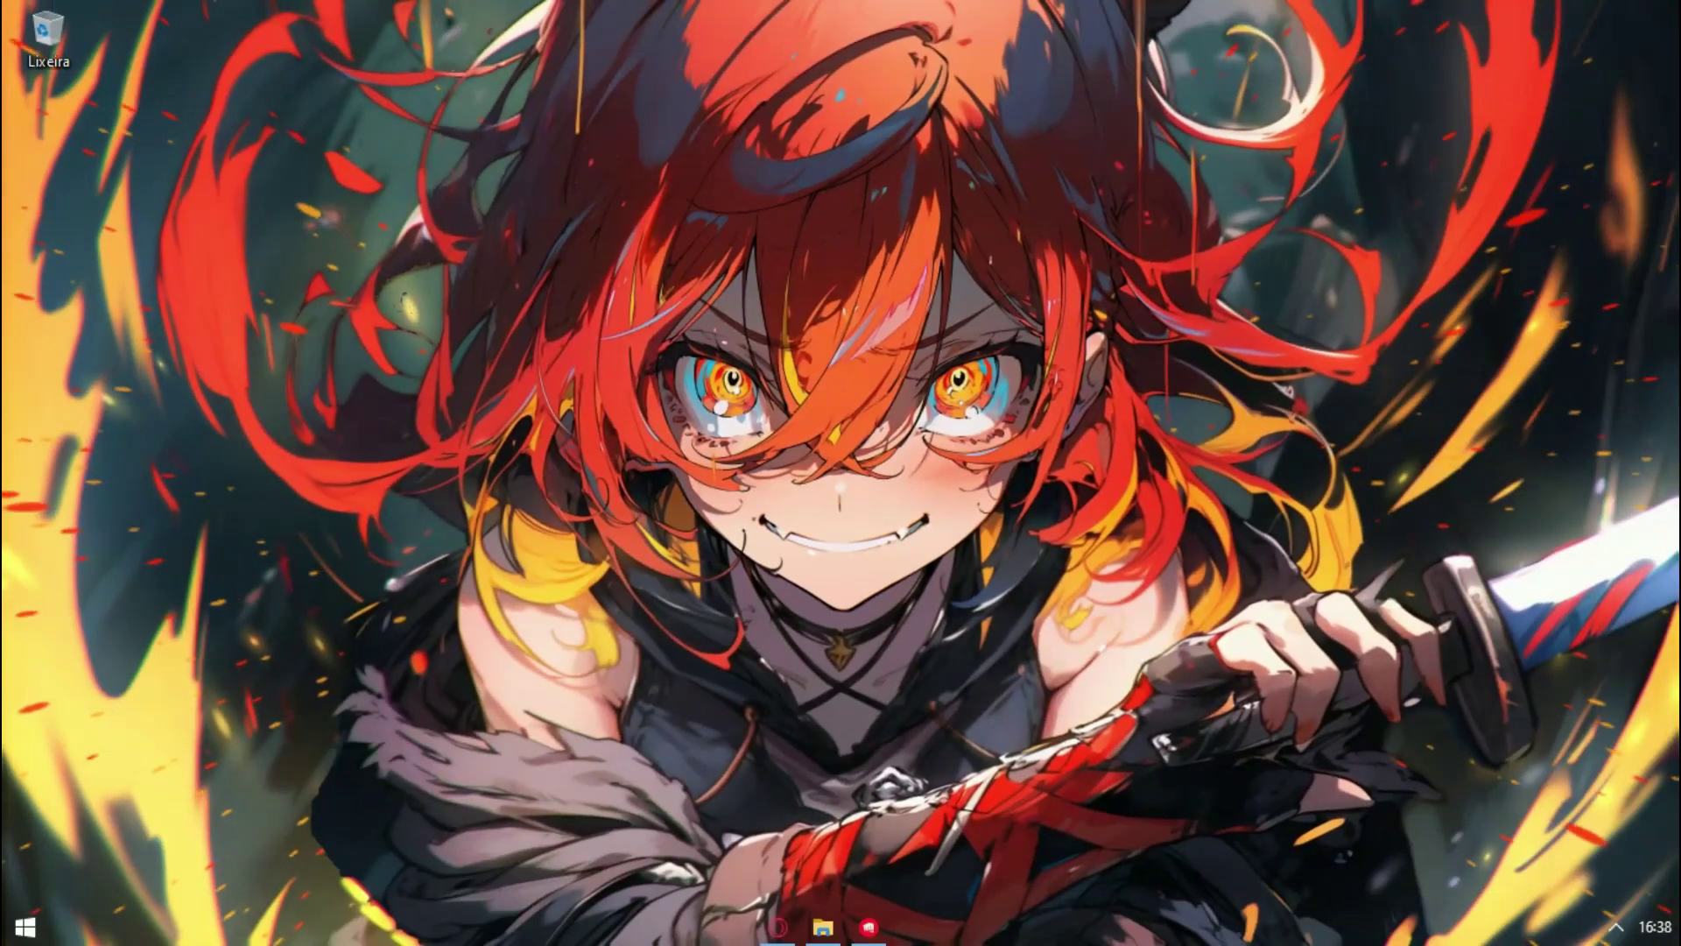
Step: Open Command Prompt as administrator and run netsh winsock reset followed by ipconfig /flushdns
{"action": "key", "text": "super+r"}
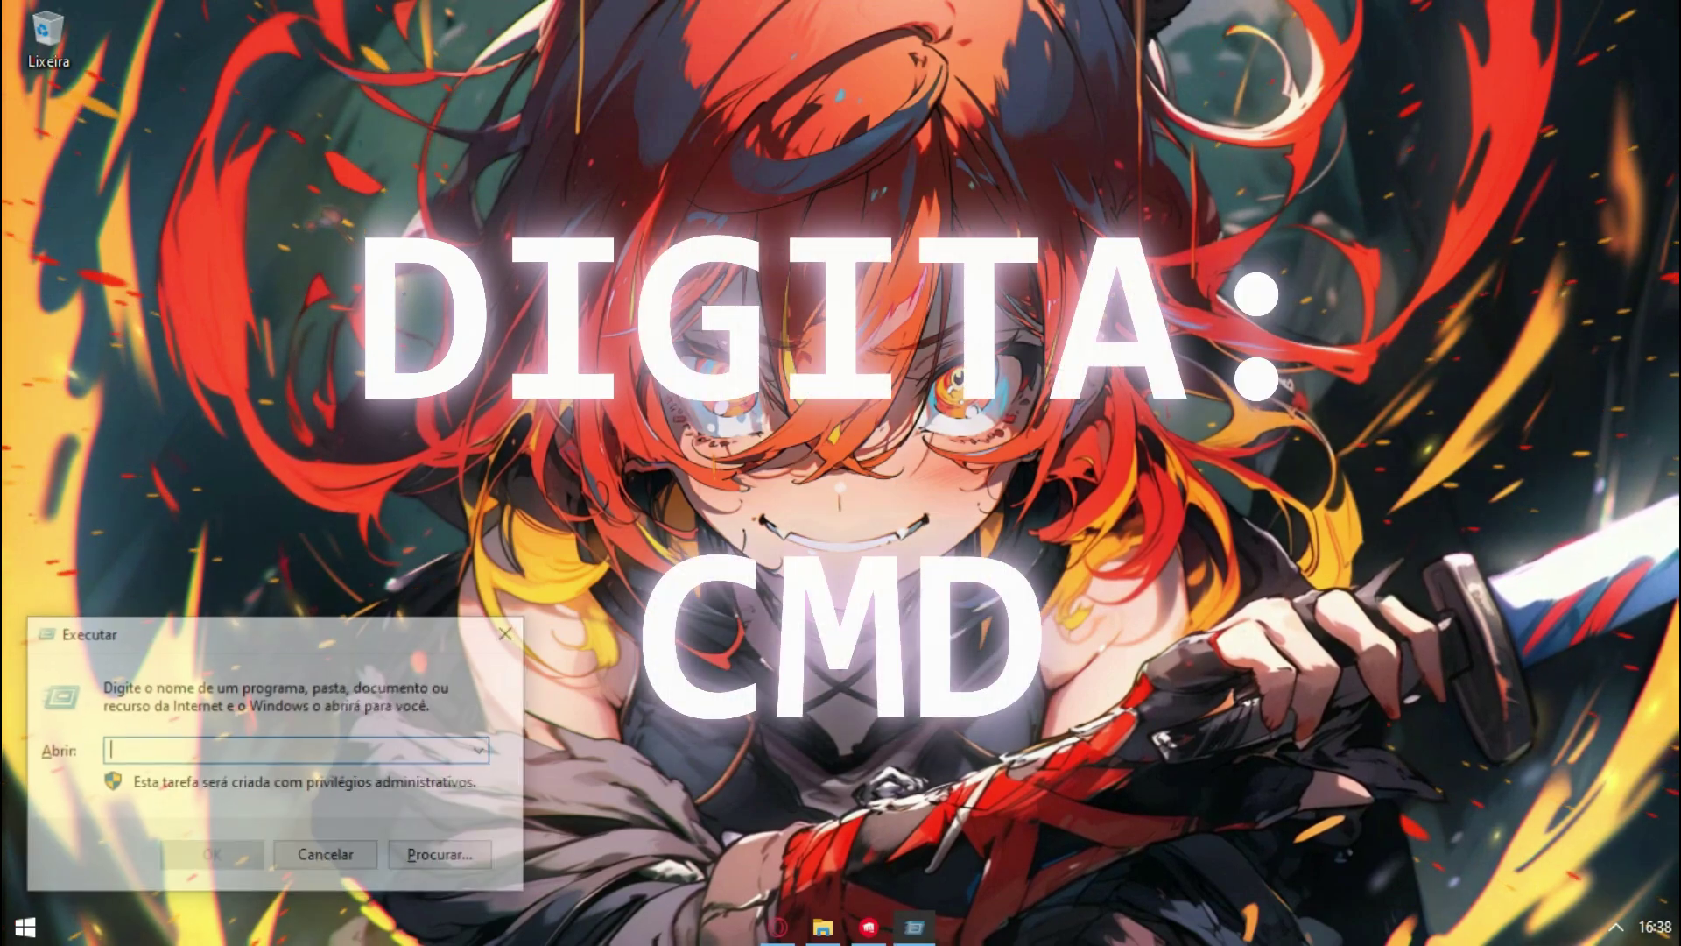
{"action": "type", "text": "cmd"}
{"action": "key", "text": "ctrl+shift+Return"}
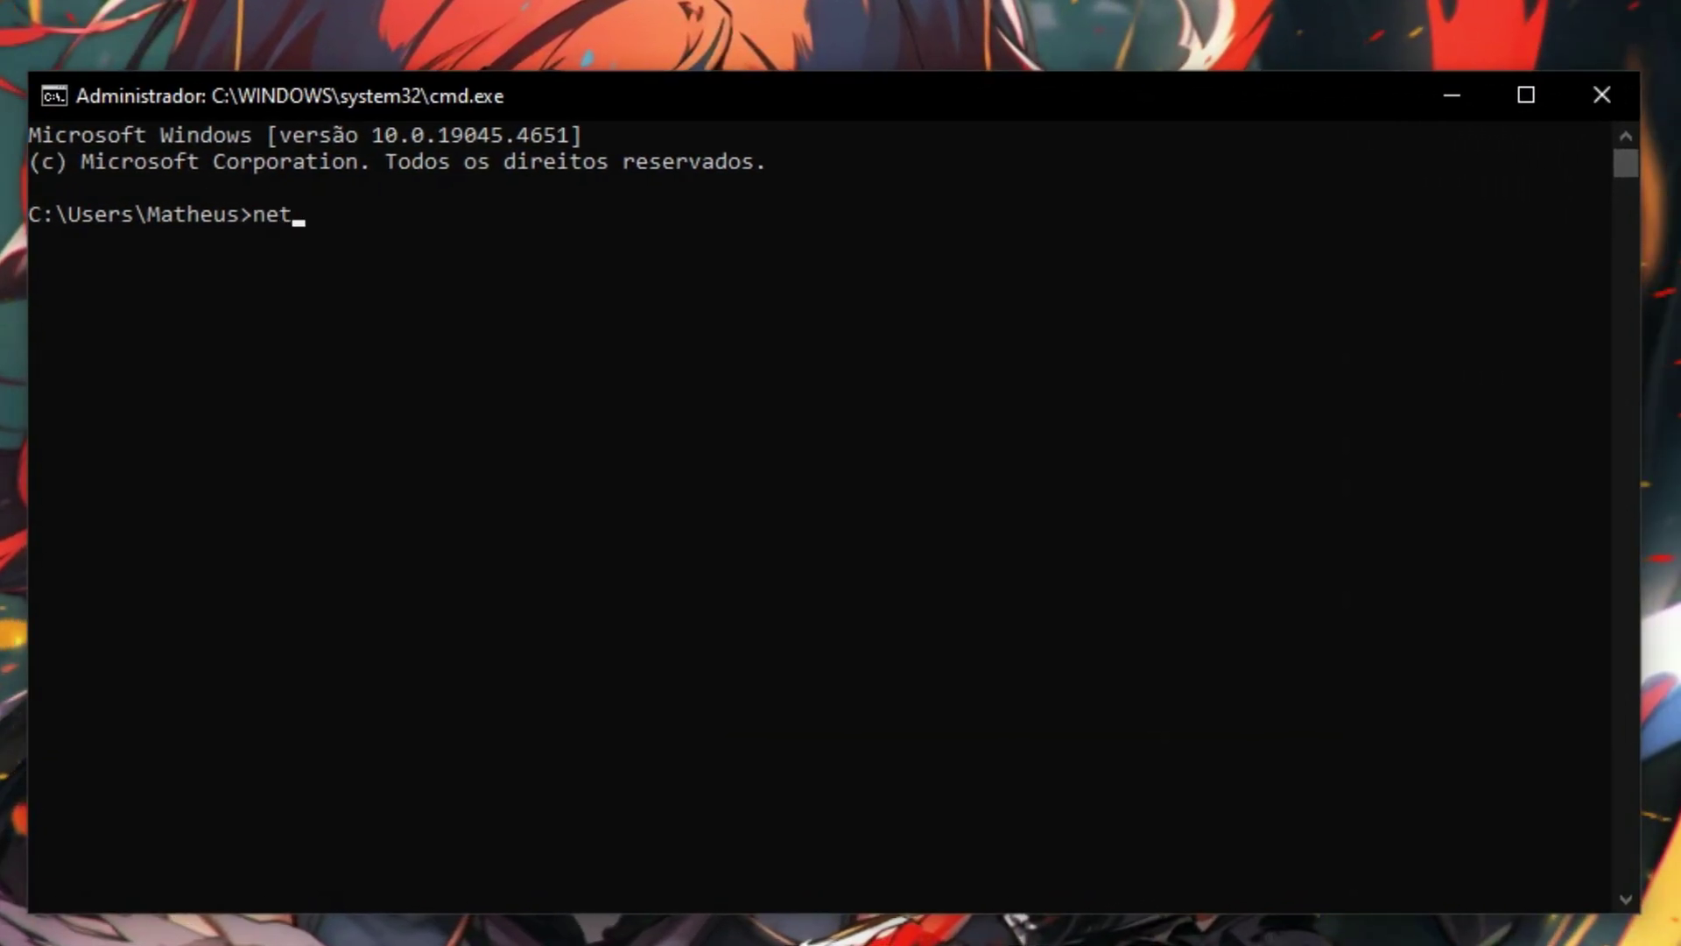
{"action": "type", "text": "netsh winsock rese"}
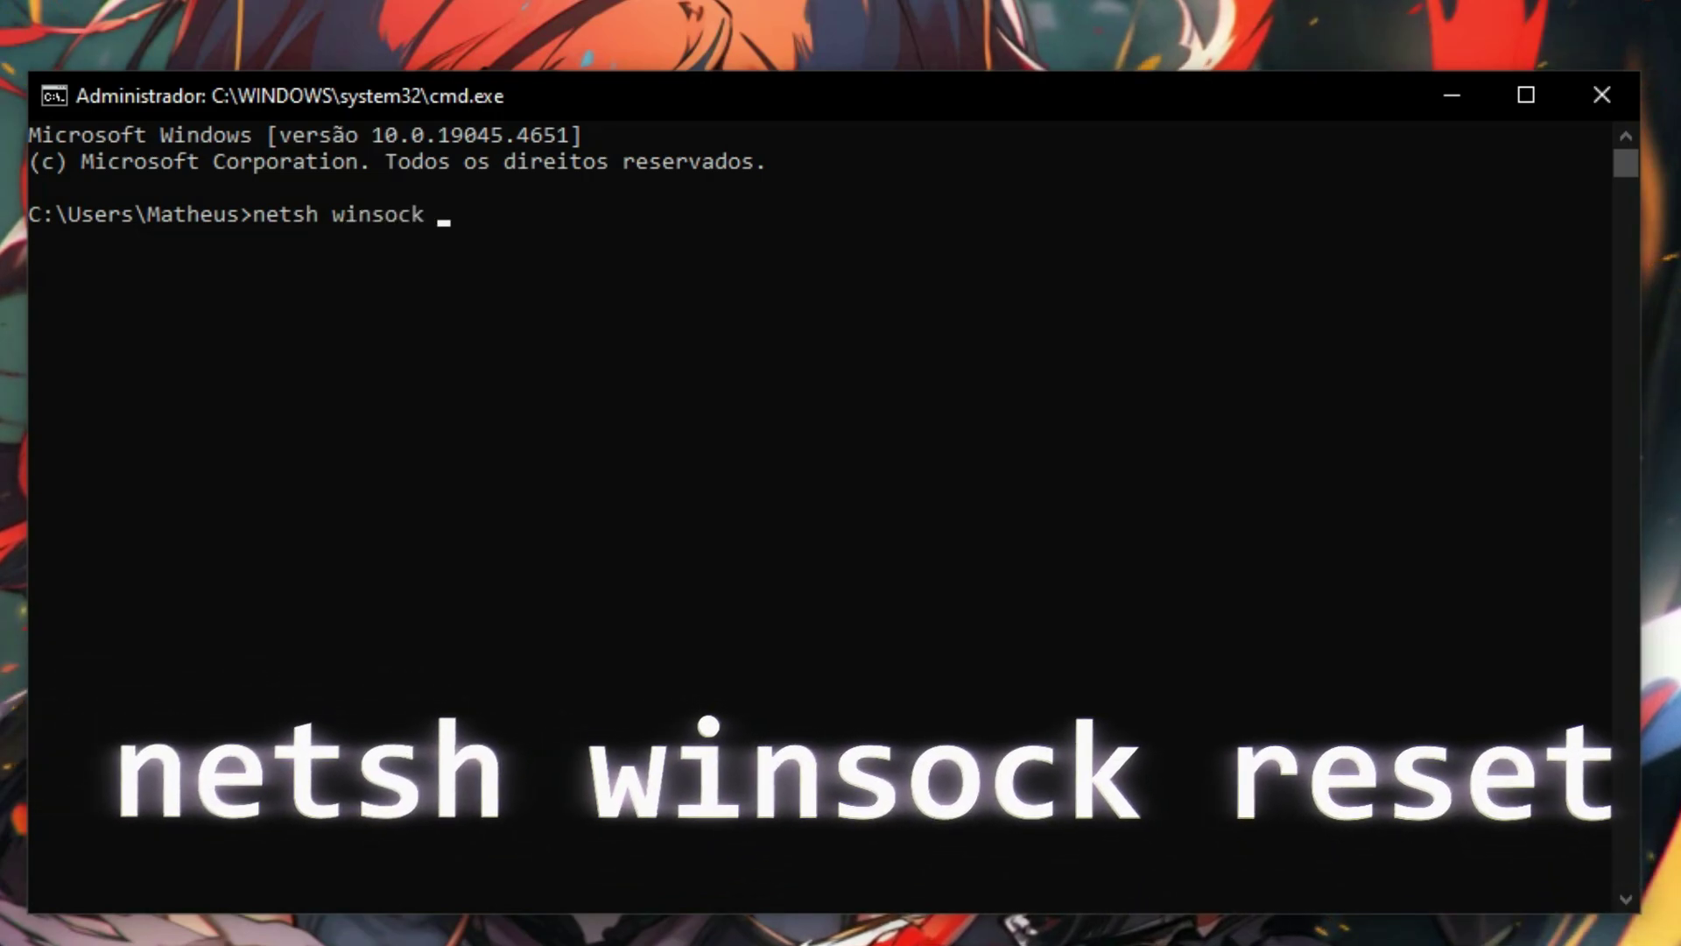
{"action": "type", "text": "t"}
{"action": "key", "text": "Return"}
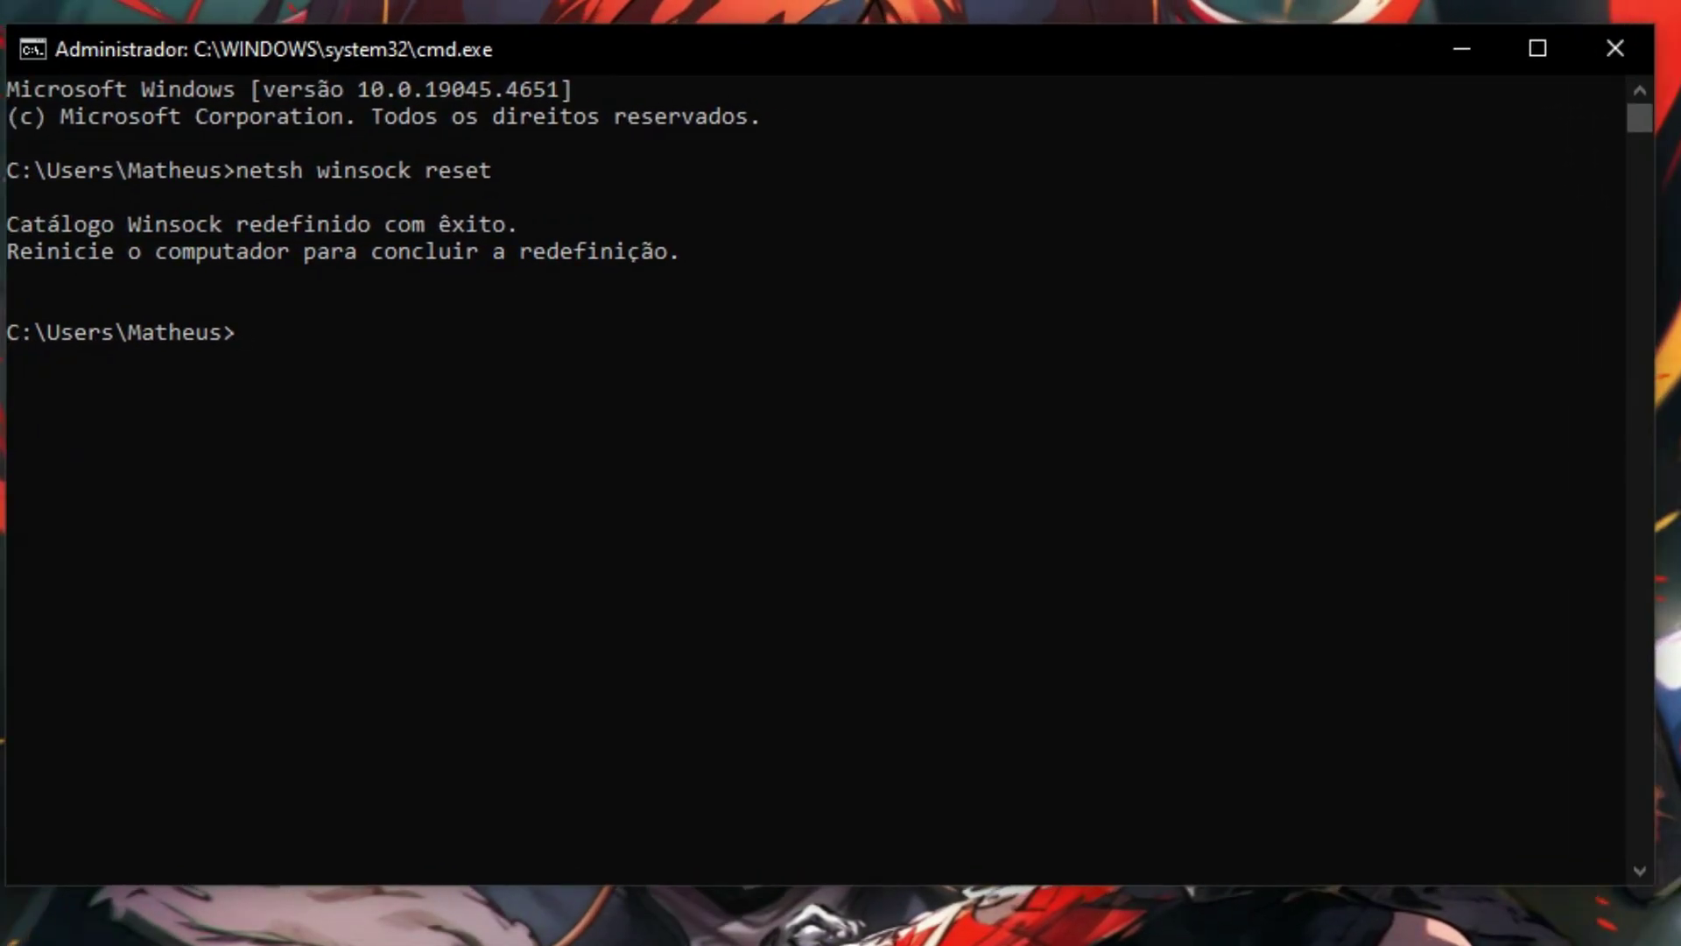
{"action": "type", "text": "ipconfig /fl"}
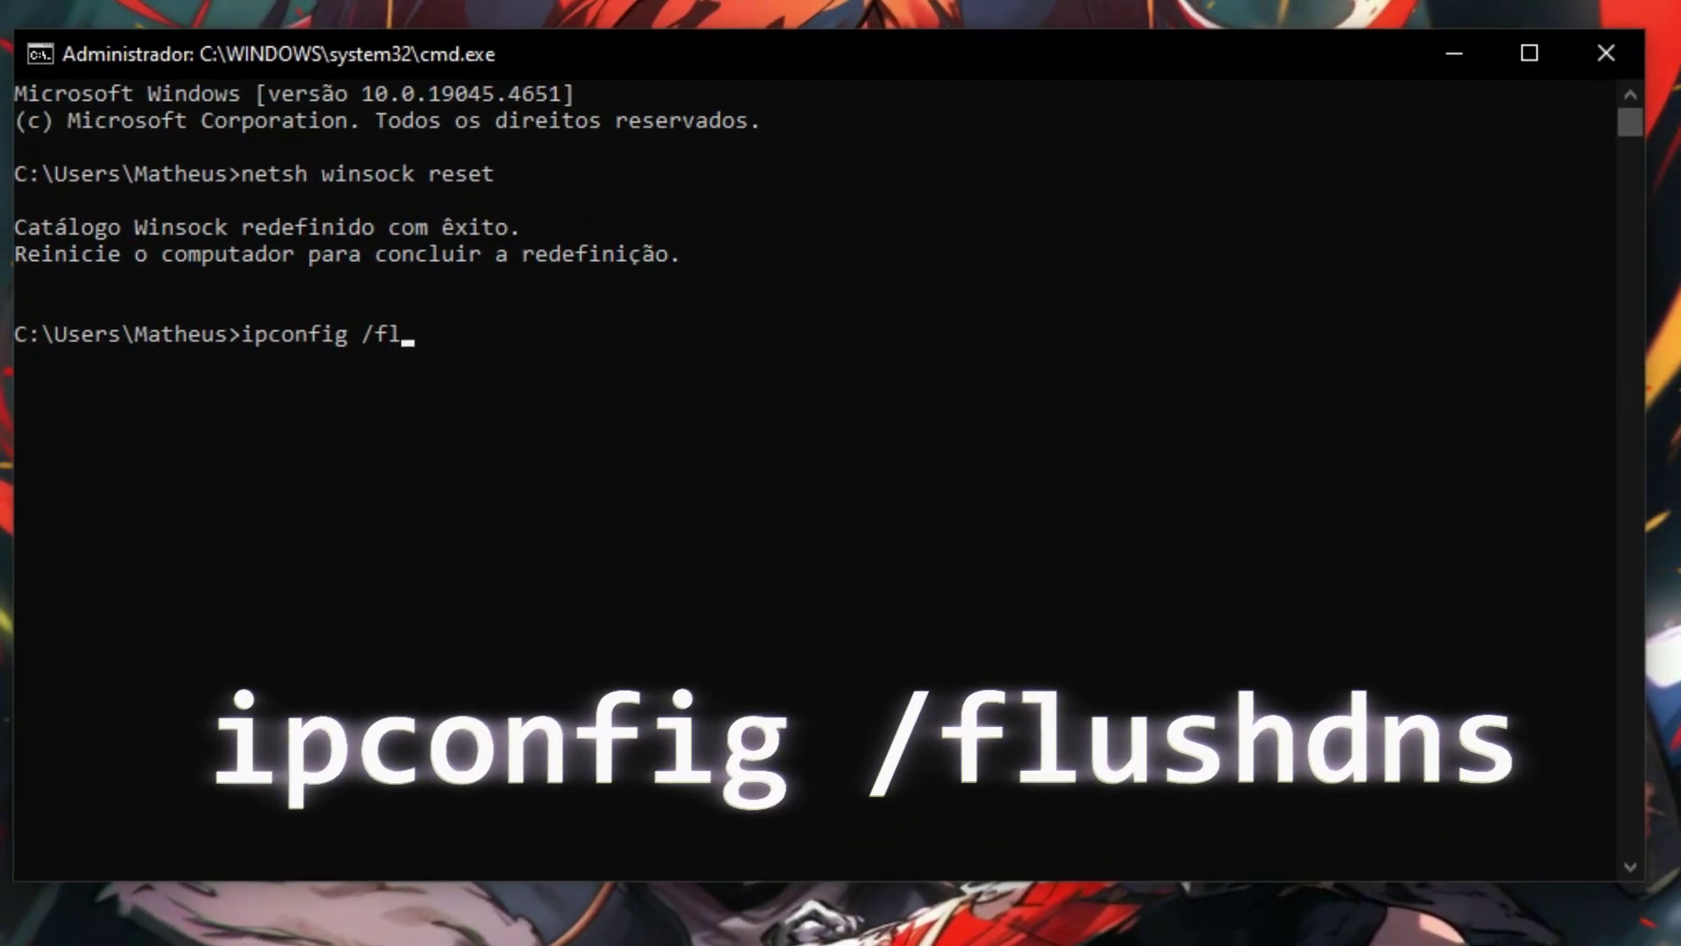
{"action": "type", "text": "ushdns"}
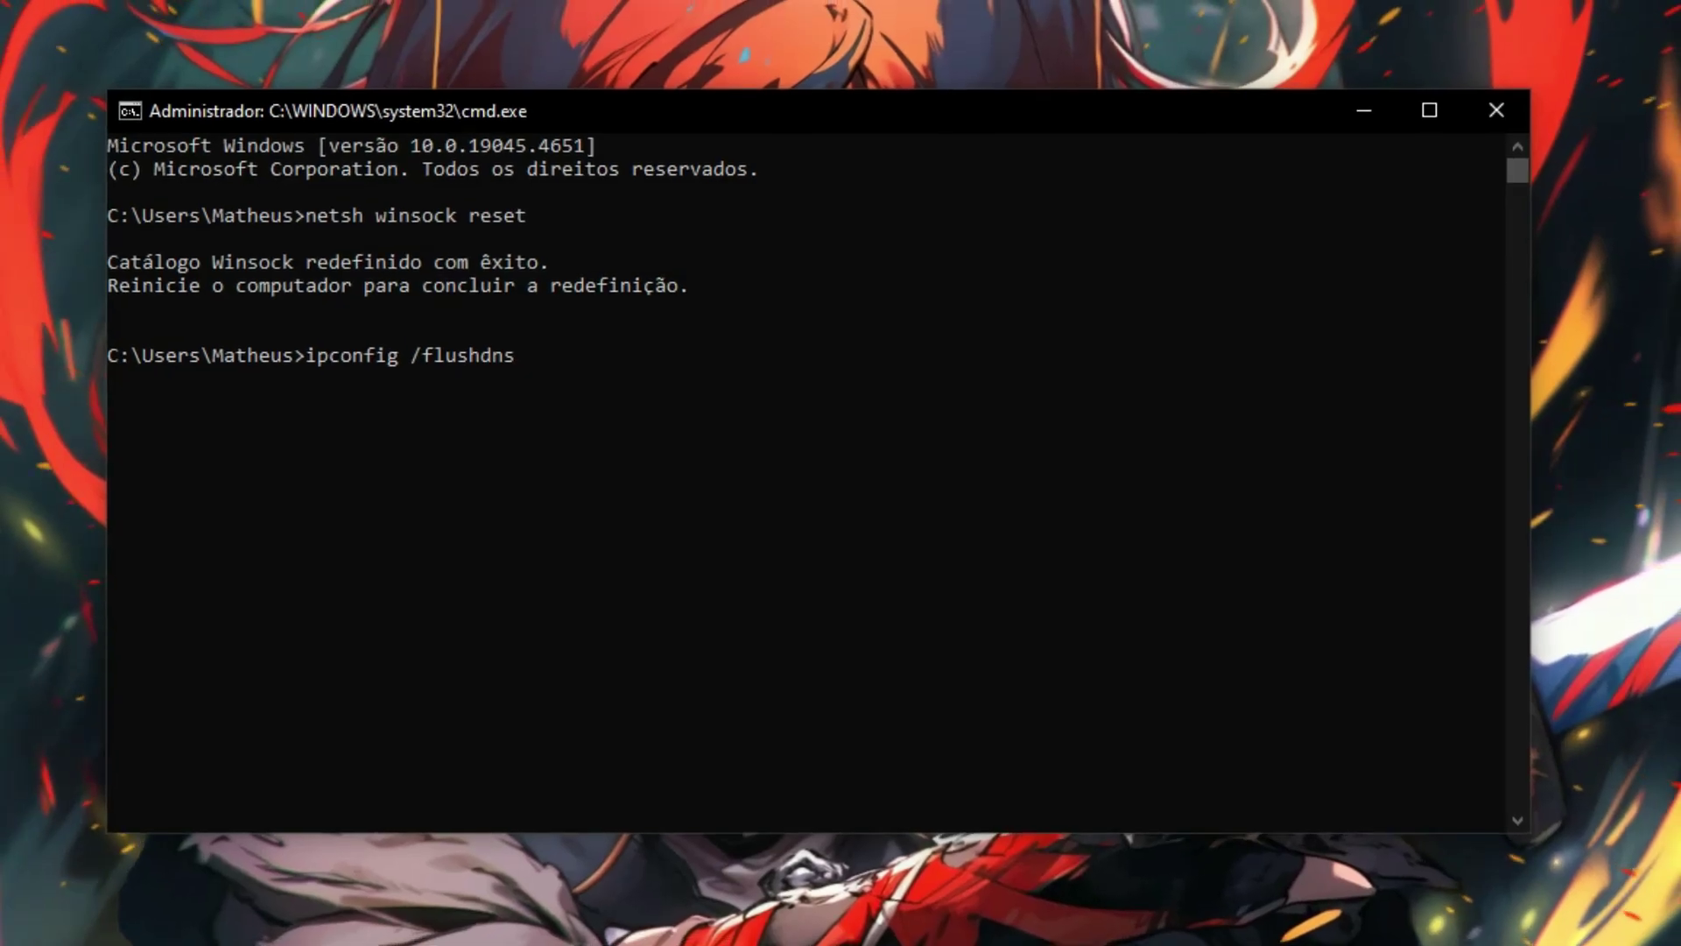
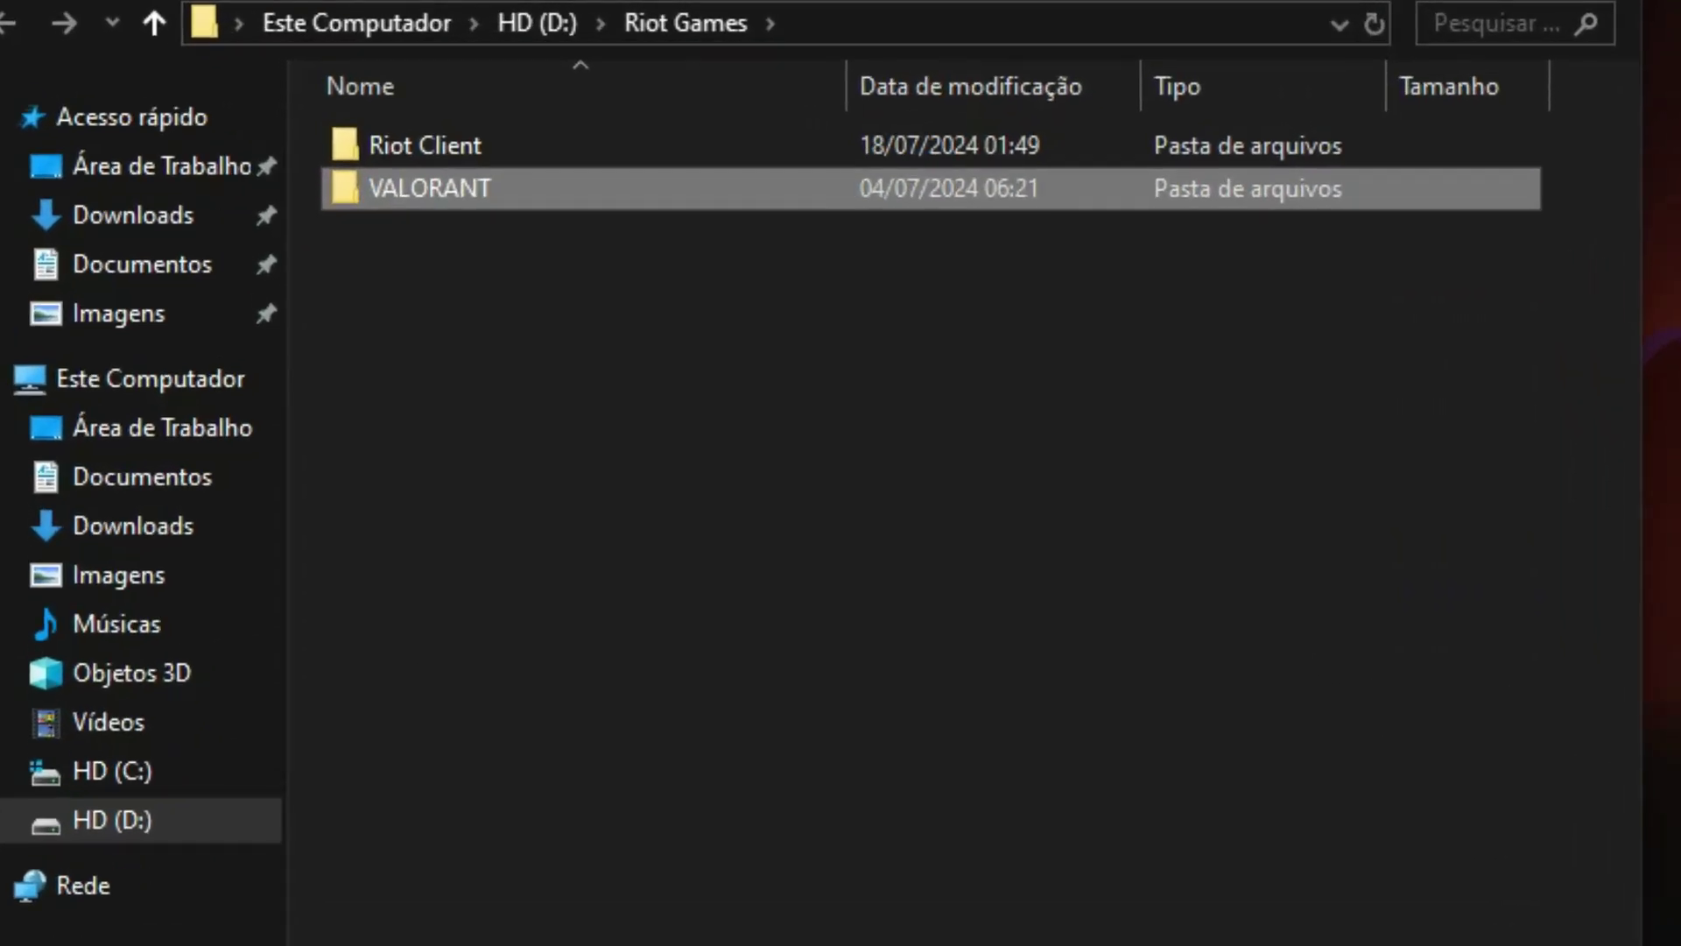
Step: Rename the VALORANT folder in D:\Riot Games as VALORANTe
{"action": "right_click", "coordinate": [834, 298]}
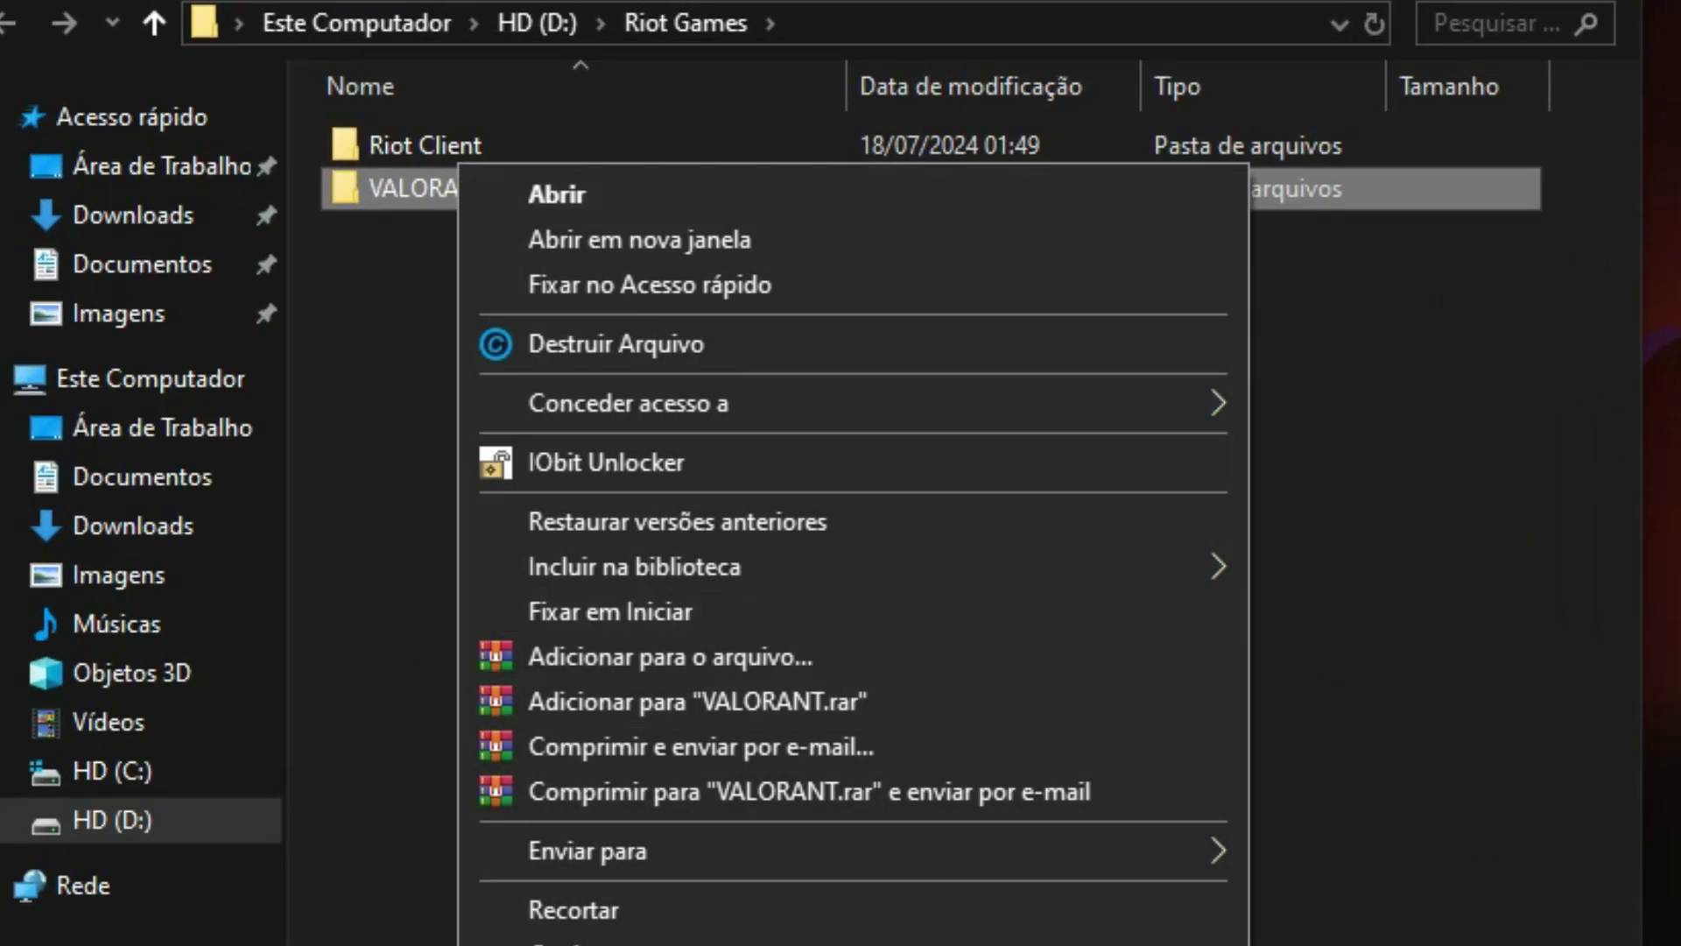
{"action": "left_click", "coordinate": [907, 854]}
{"action": "key", "text": "Right"}
{"action": "type", "text": "e"}
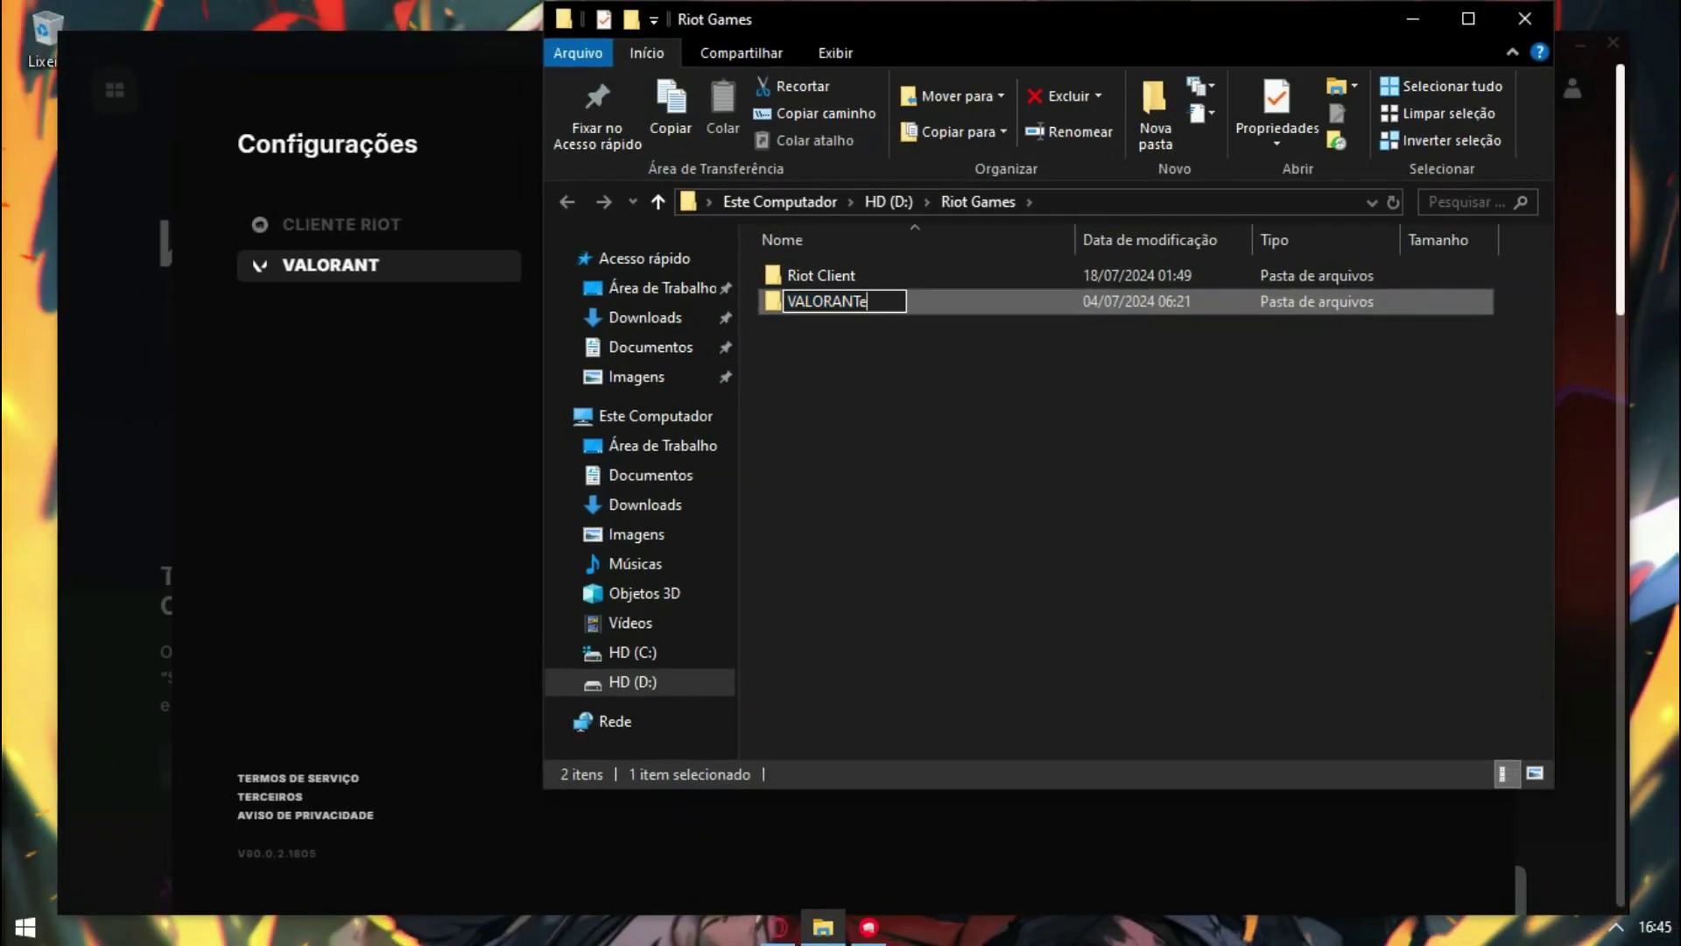
{"action": "key", "text": "Return"}
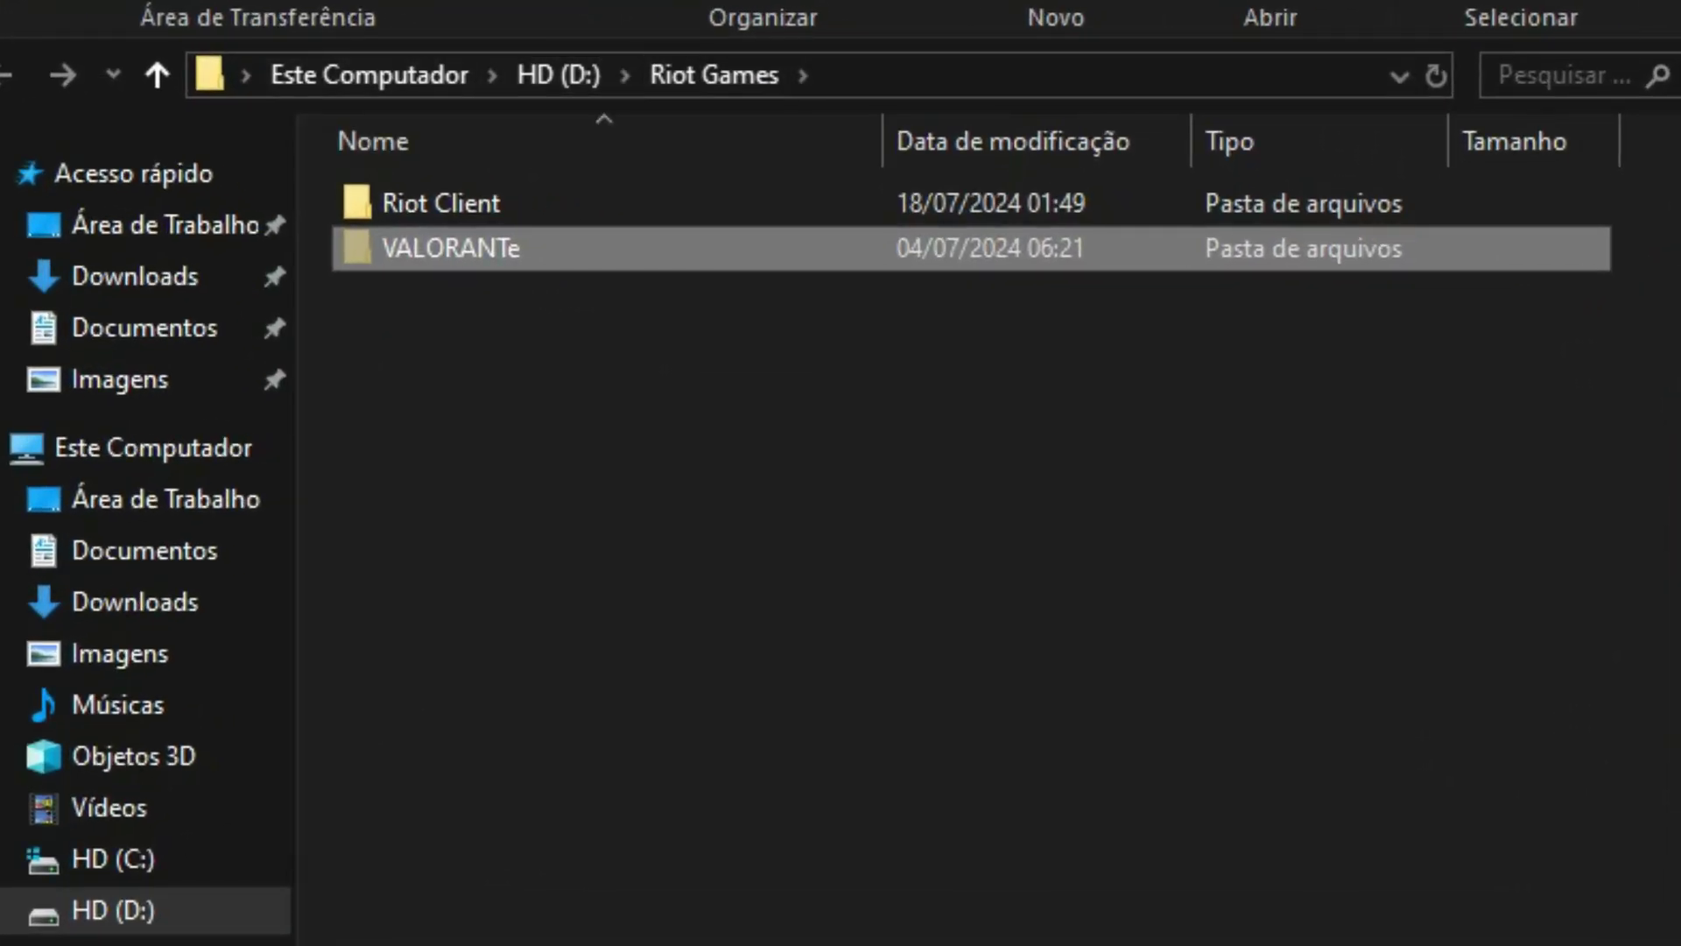
Step: Move the VALORANTe folder out of Riot Games into the root of HD (D:)
{"action": "left_click", "coordinate": [559, 75]}
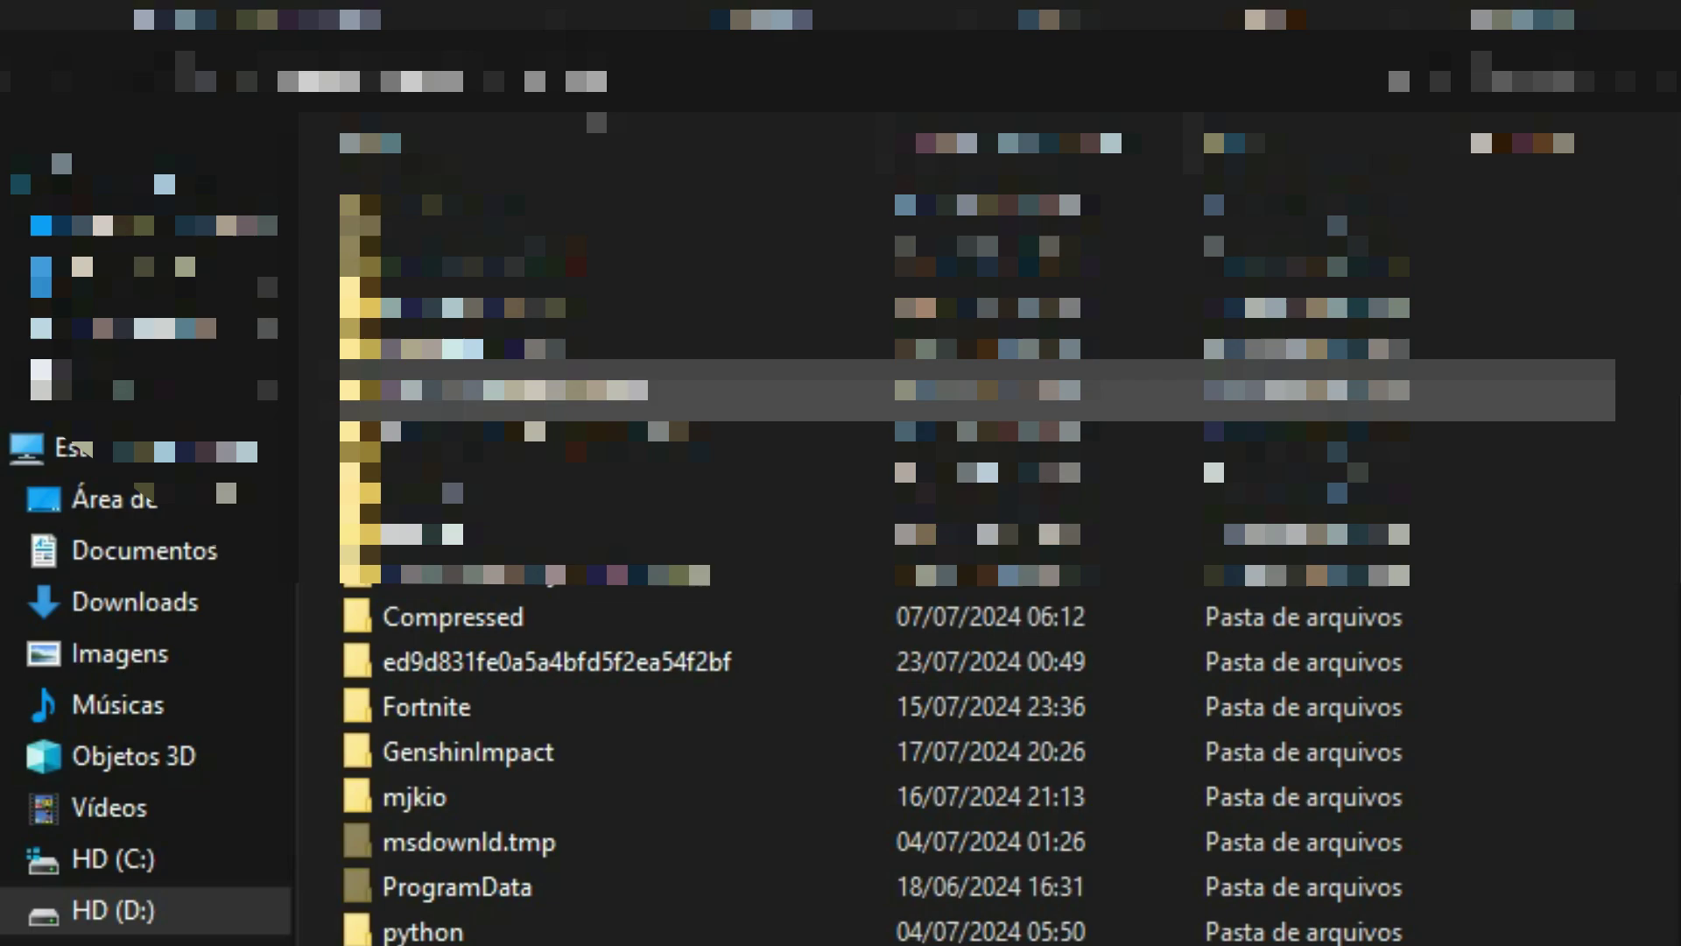
{"action": "scroll", "coordinate": [963, 683], "scroll_direction": "down", "scroll_amount": 3}
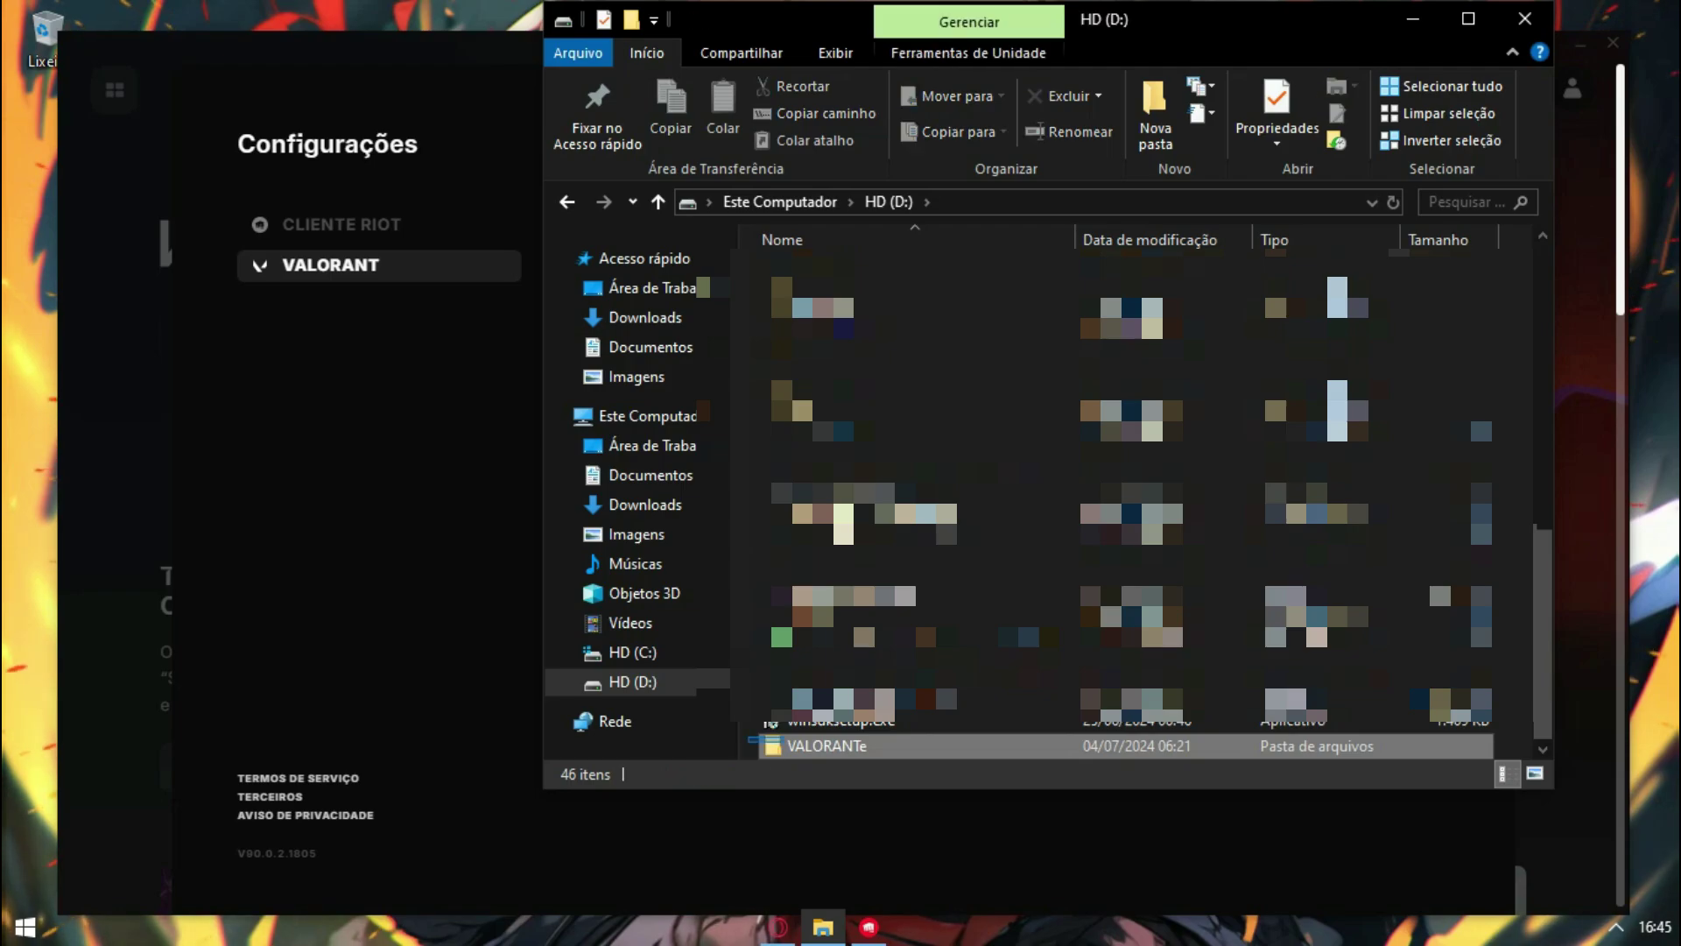
{"action": "key", "text": "F2"}
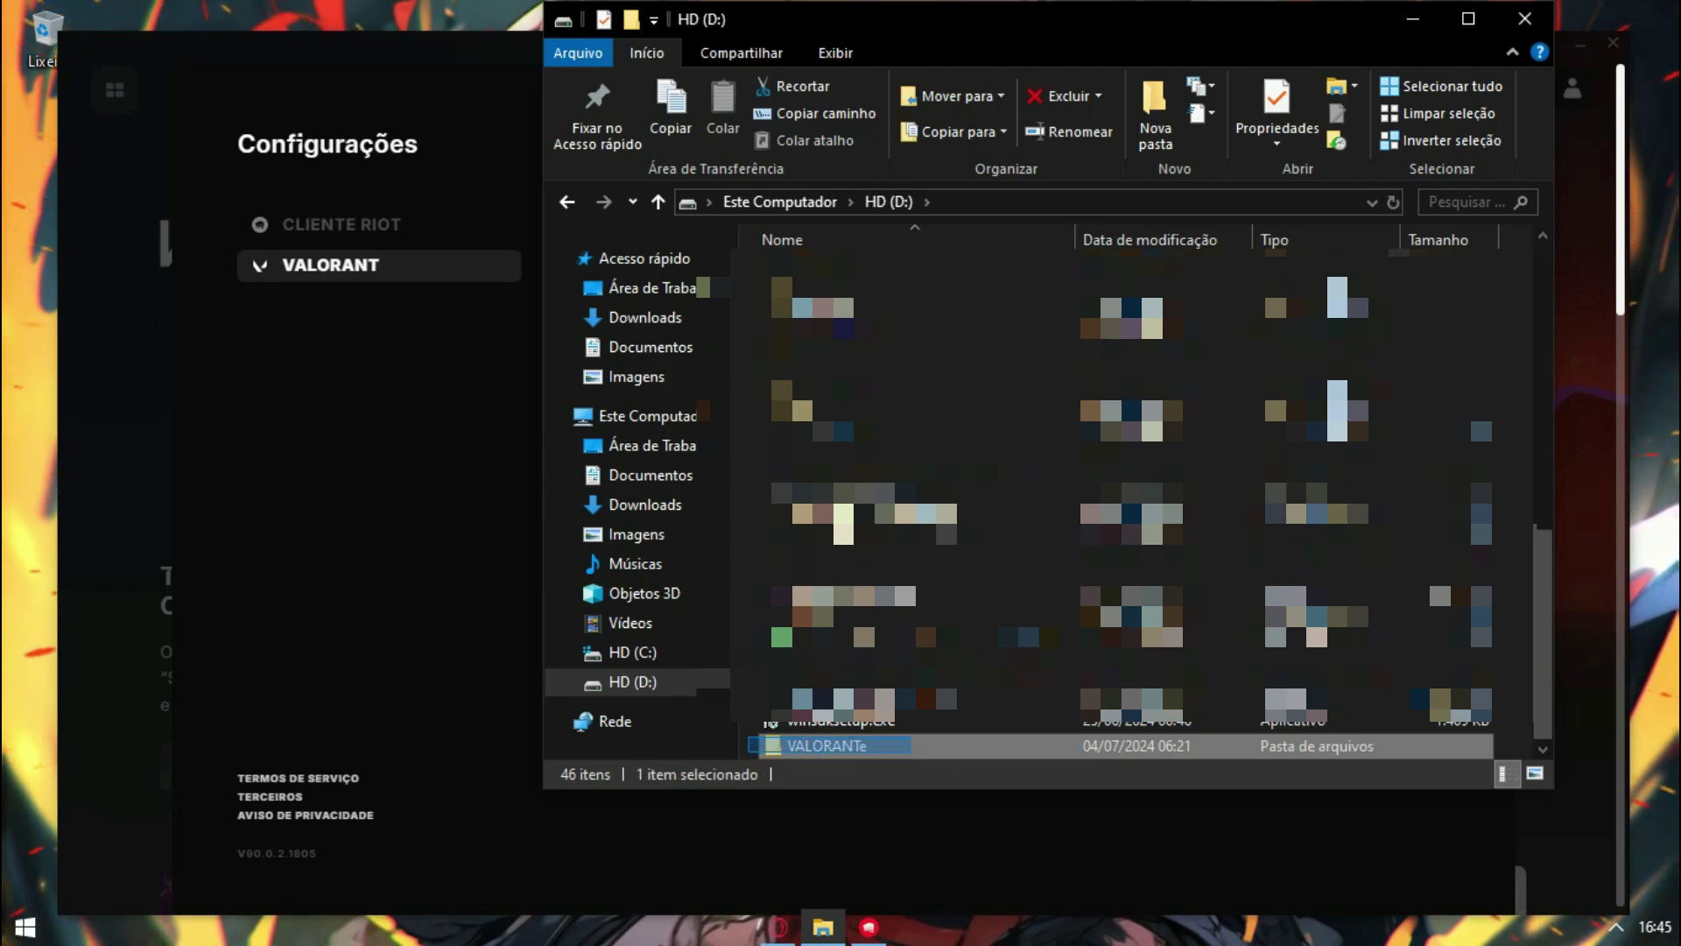
{"action": "scroll", "coordinate": [963, 670], "scroll_direction": "up", "scroll_amount": 3}
{"action": "scroll", "coordinate": [963, 683], "scroll_direction": "down", "scroll_amount": 3}
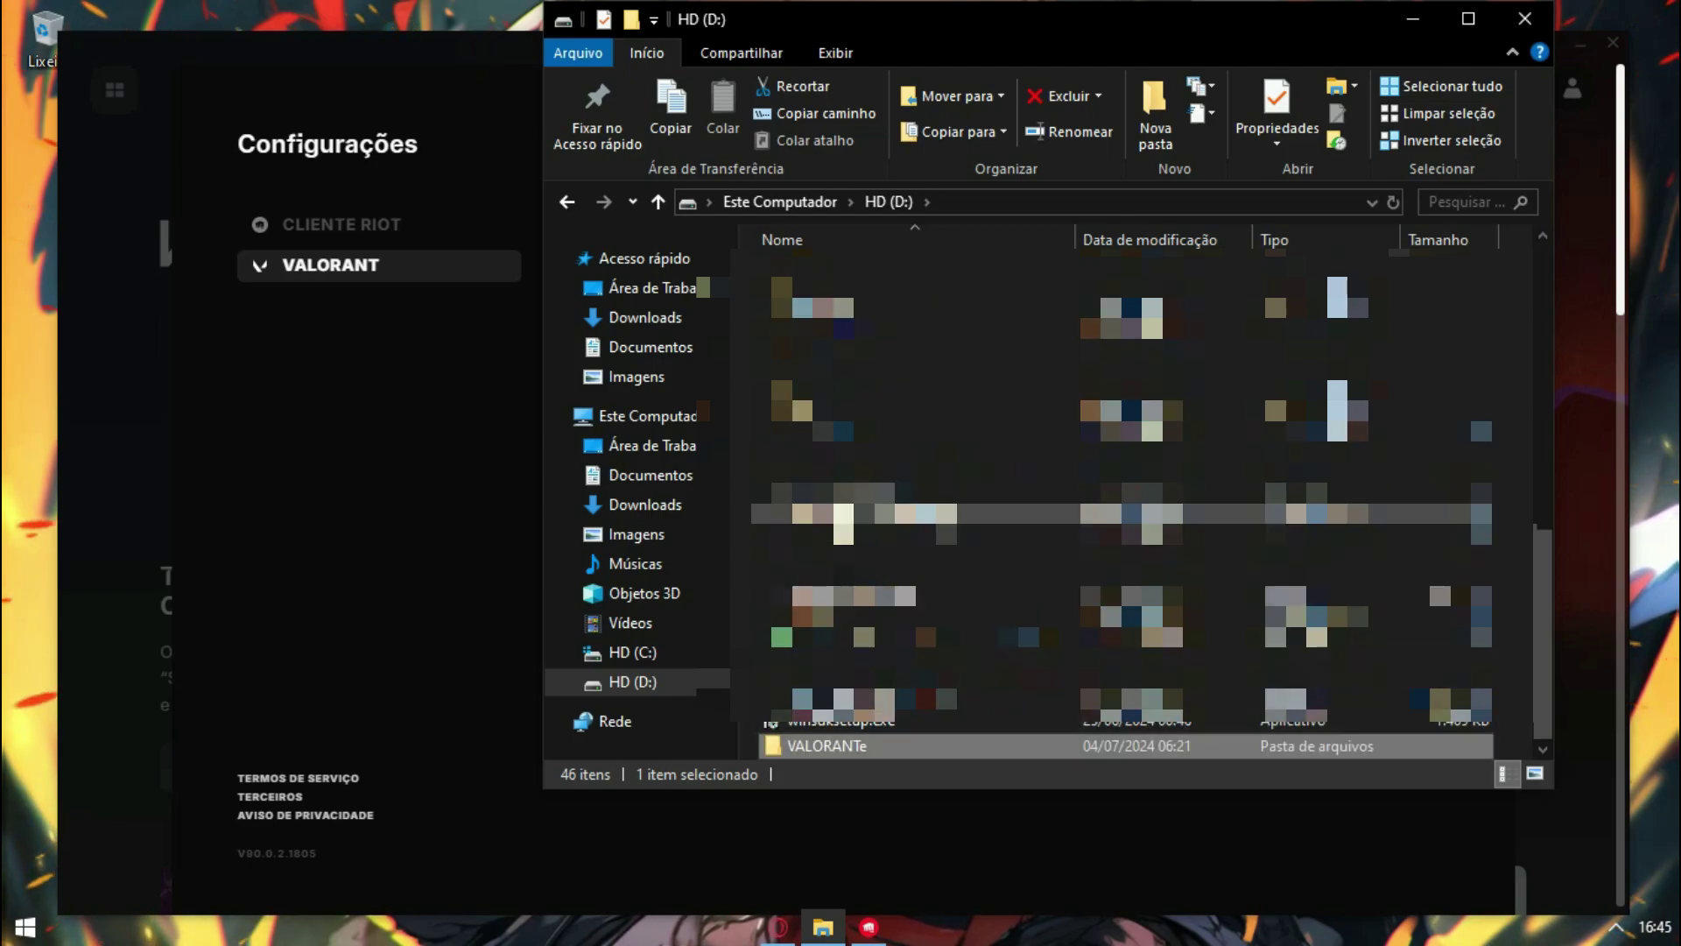
{"action": "scroll", "coordinate": [963, 526], "scroll_direction": "up", "scroll_amount": 9}
Step: Close the VALORANT settings and the Riot Client window, and check the system tray for a running Riot process
{"action": "left_click", "coordinate": [429, 420]}
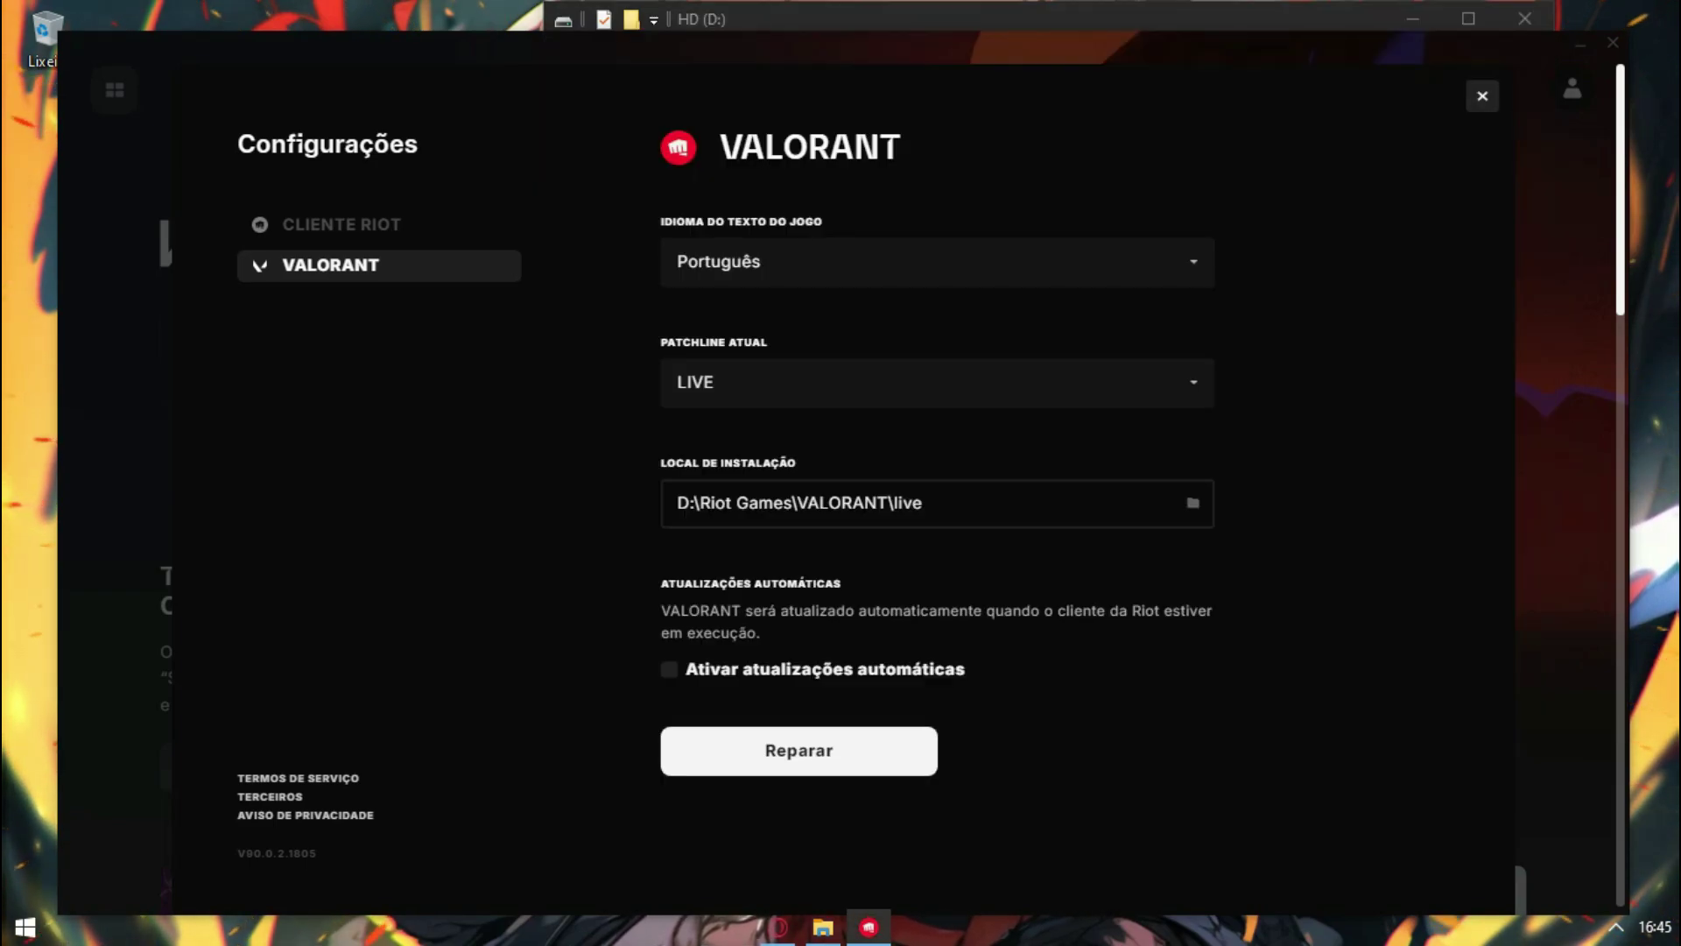
{"action": "left_click", "coordinate": [1482, 96]}
{"action": "left_click", "coordinate": [1613, 42]}
{"action": "left_click", "coordinate": [1617, 927]}
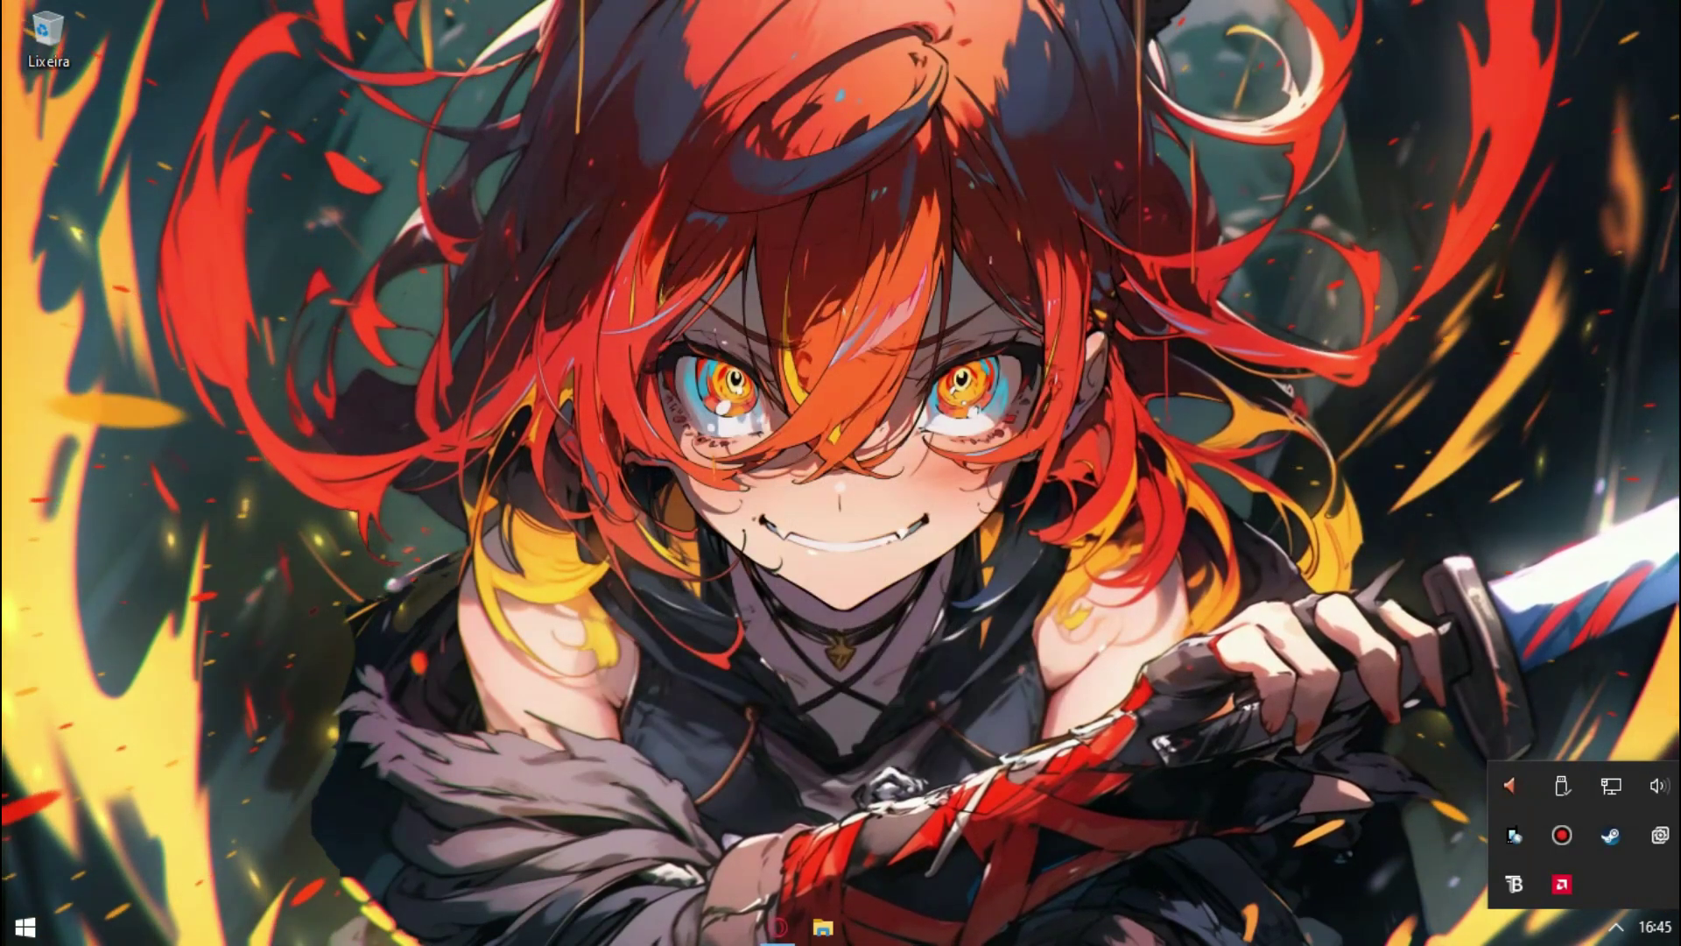
{"action": "left_click", "coordinate": [1616, 927]}
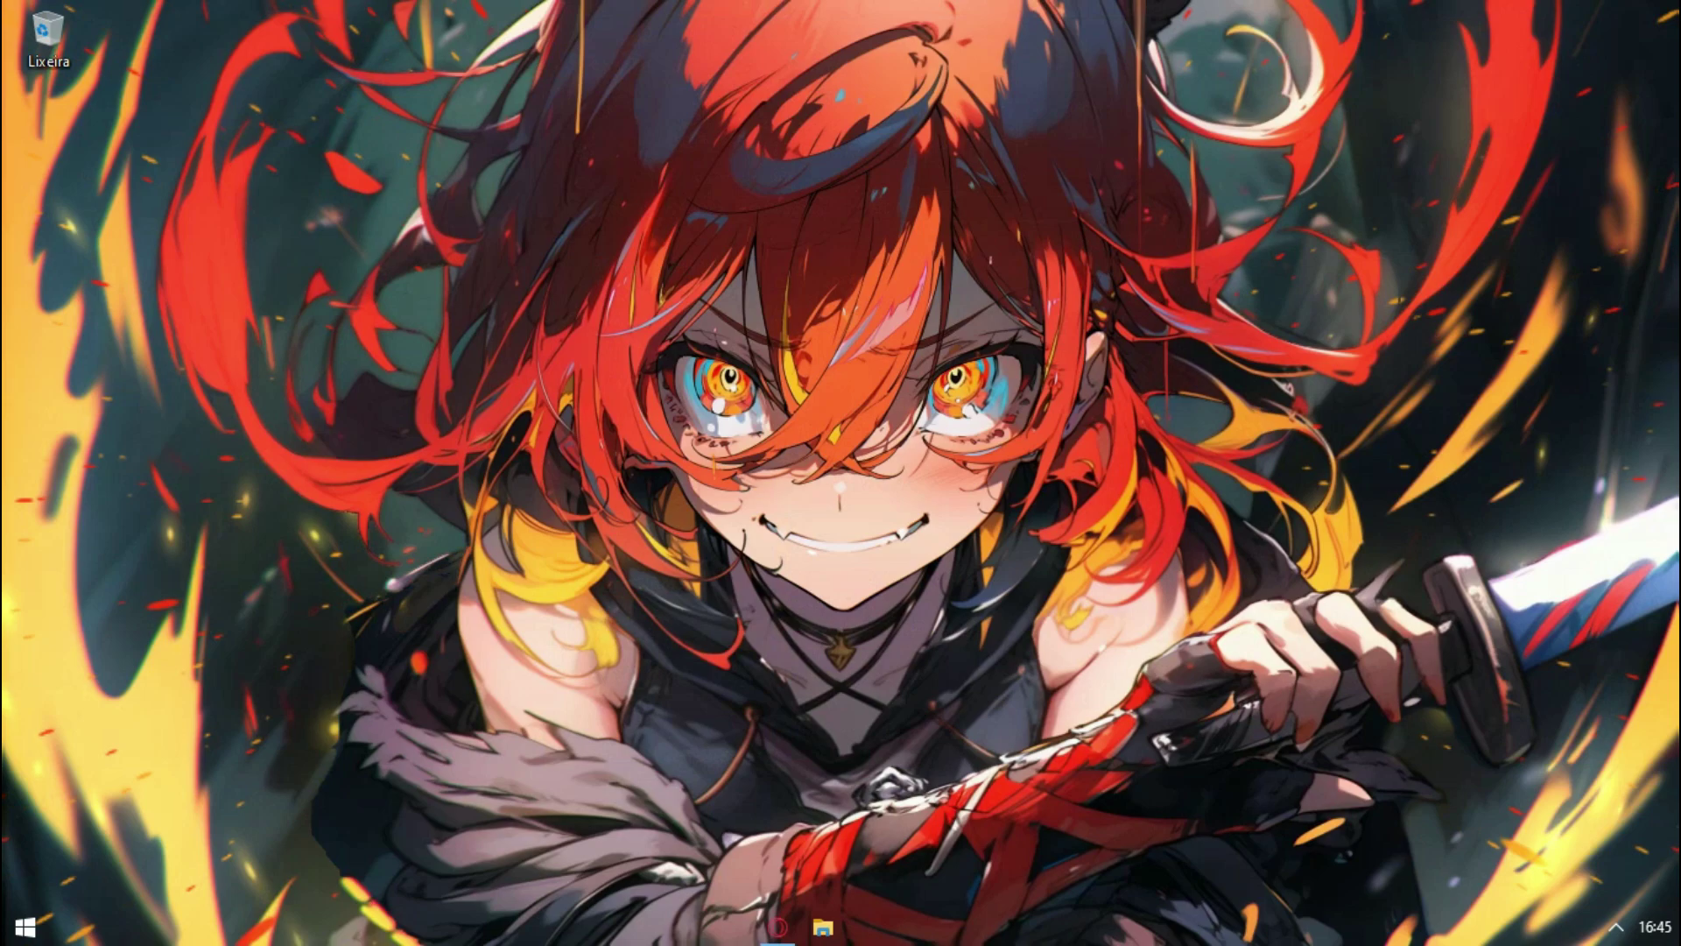
Step: Open IObit Uninstaller, search for valorant, and start uninstalling the VALORANT program
{"action": "key", "text": "super"}
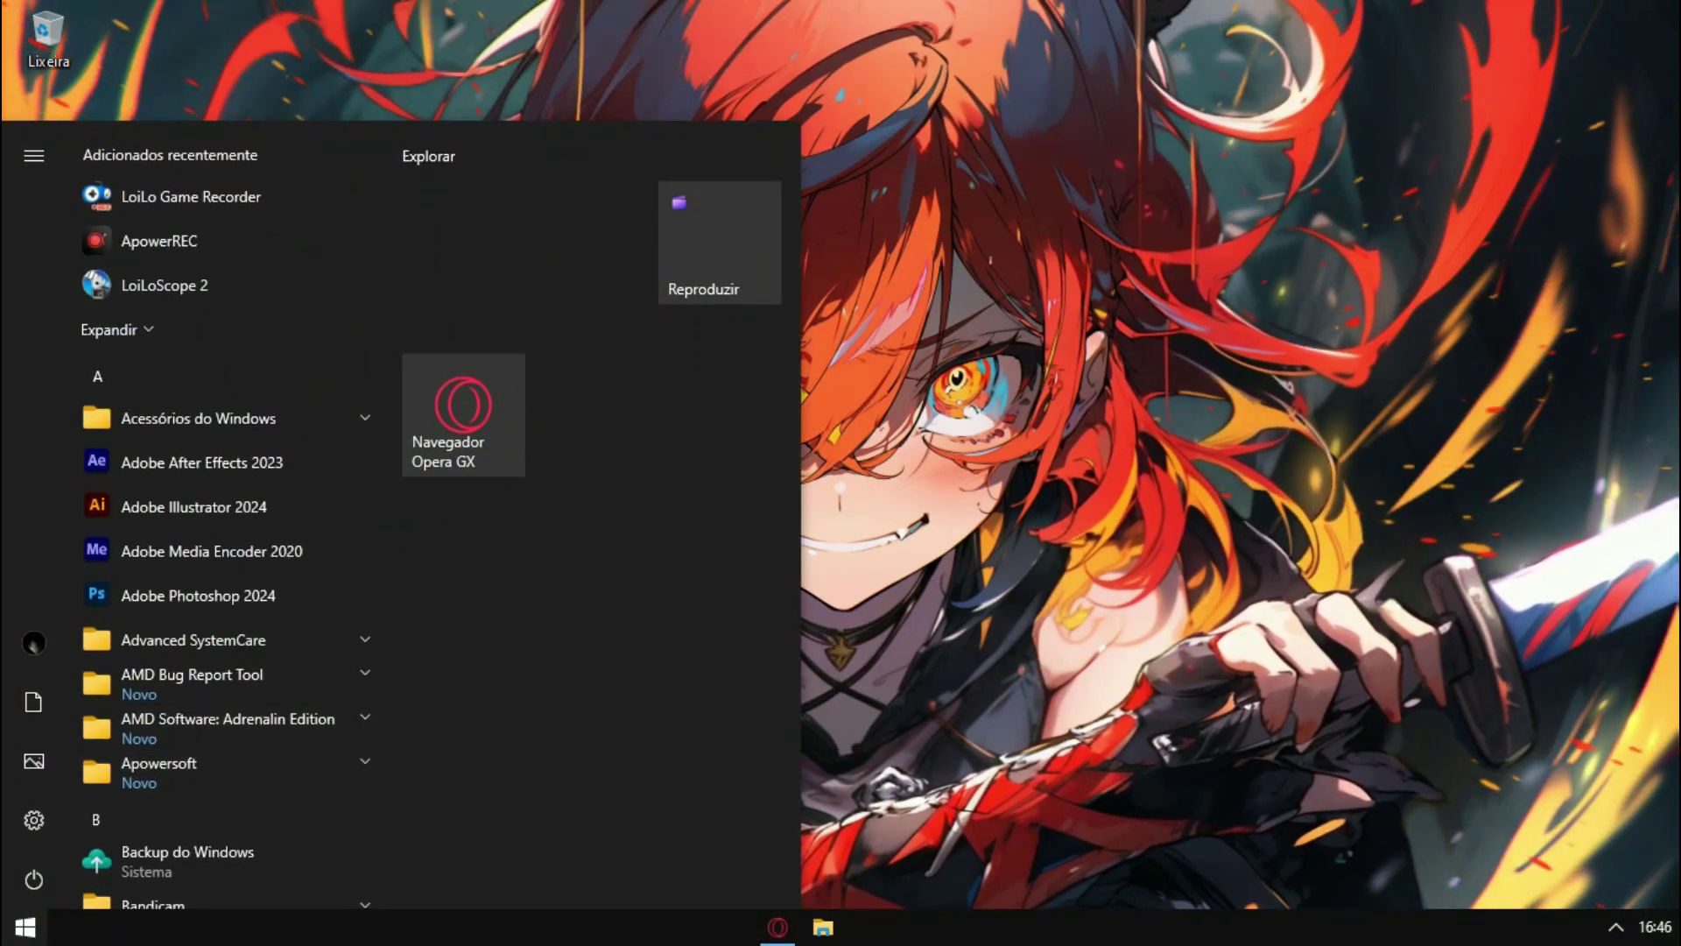
{"action": "key", "text": "super"}
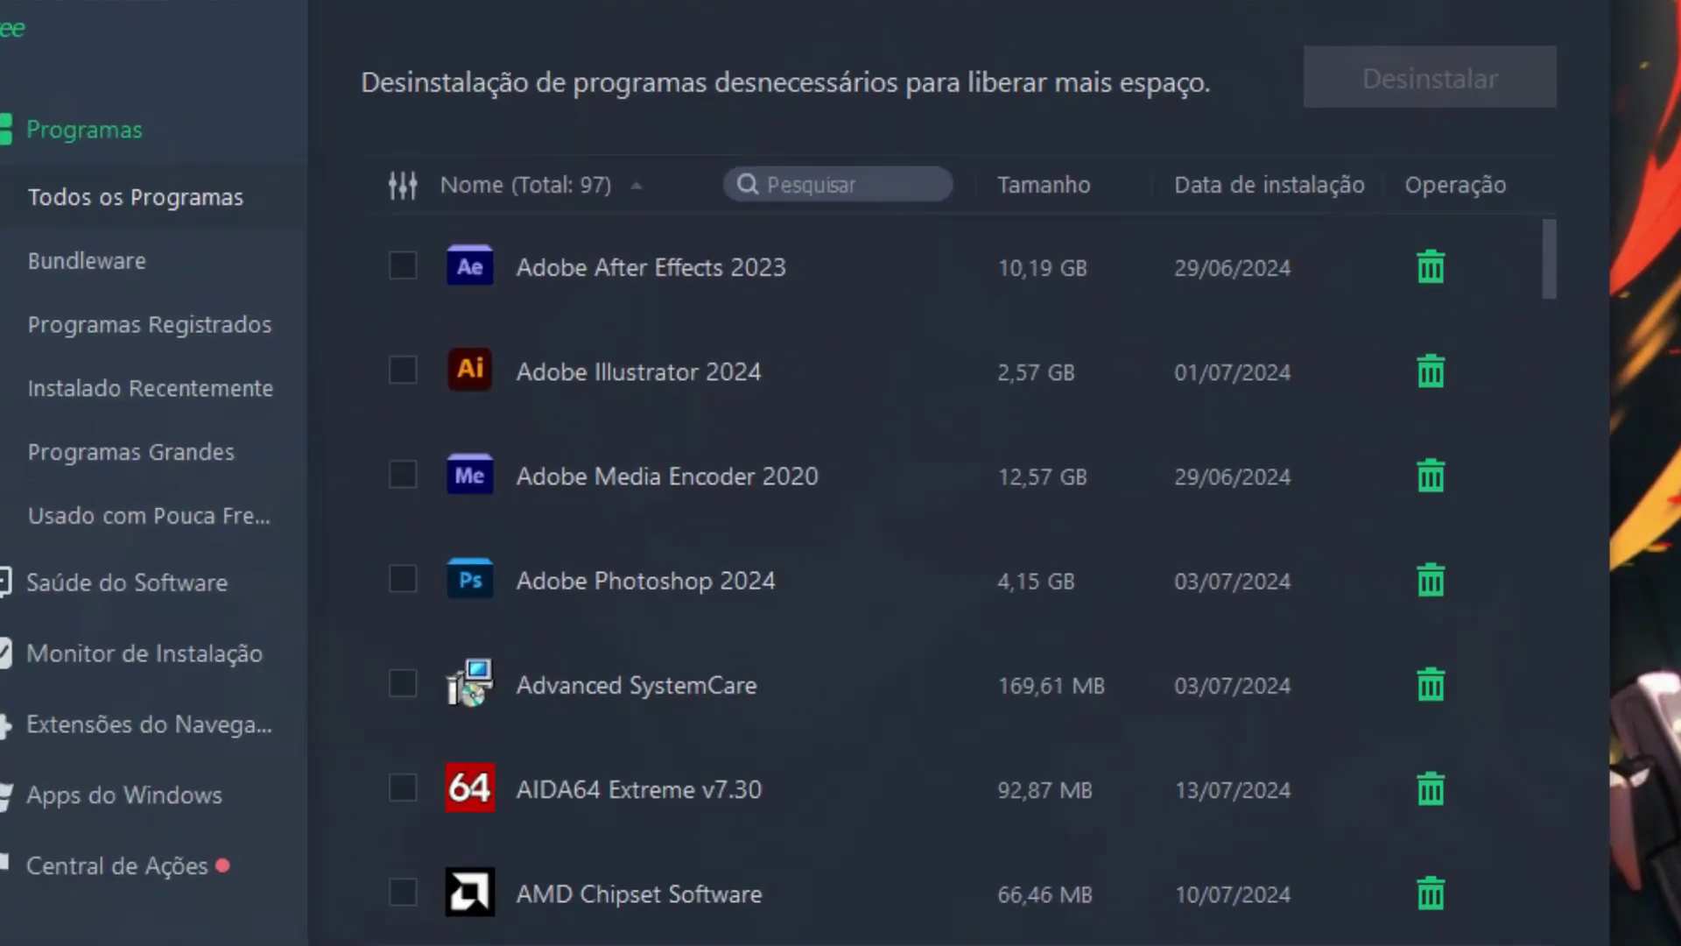
{"action": "type", "text": "valorant"}
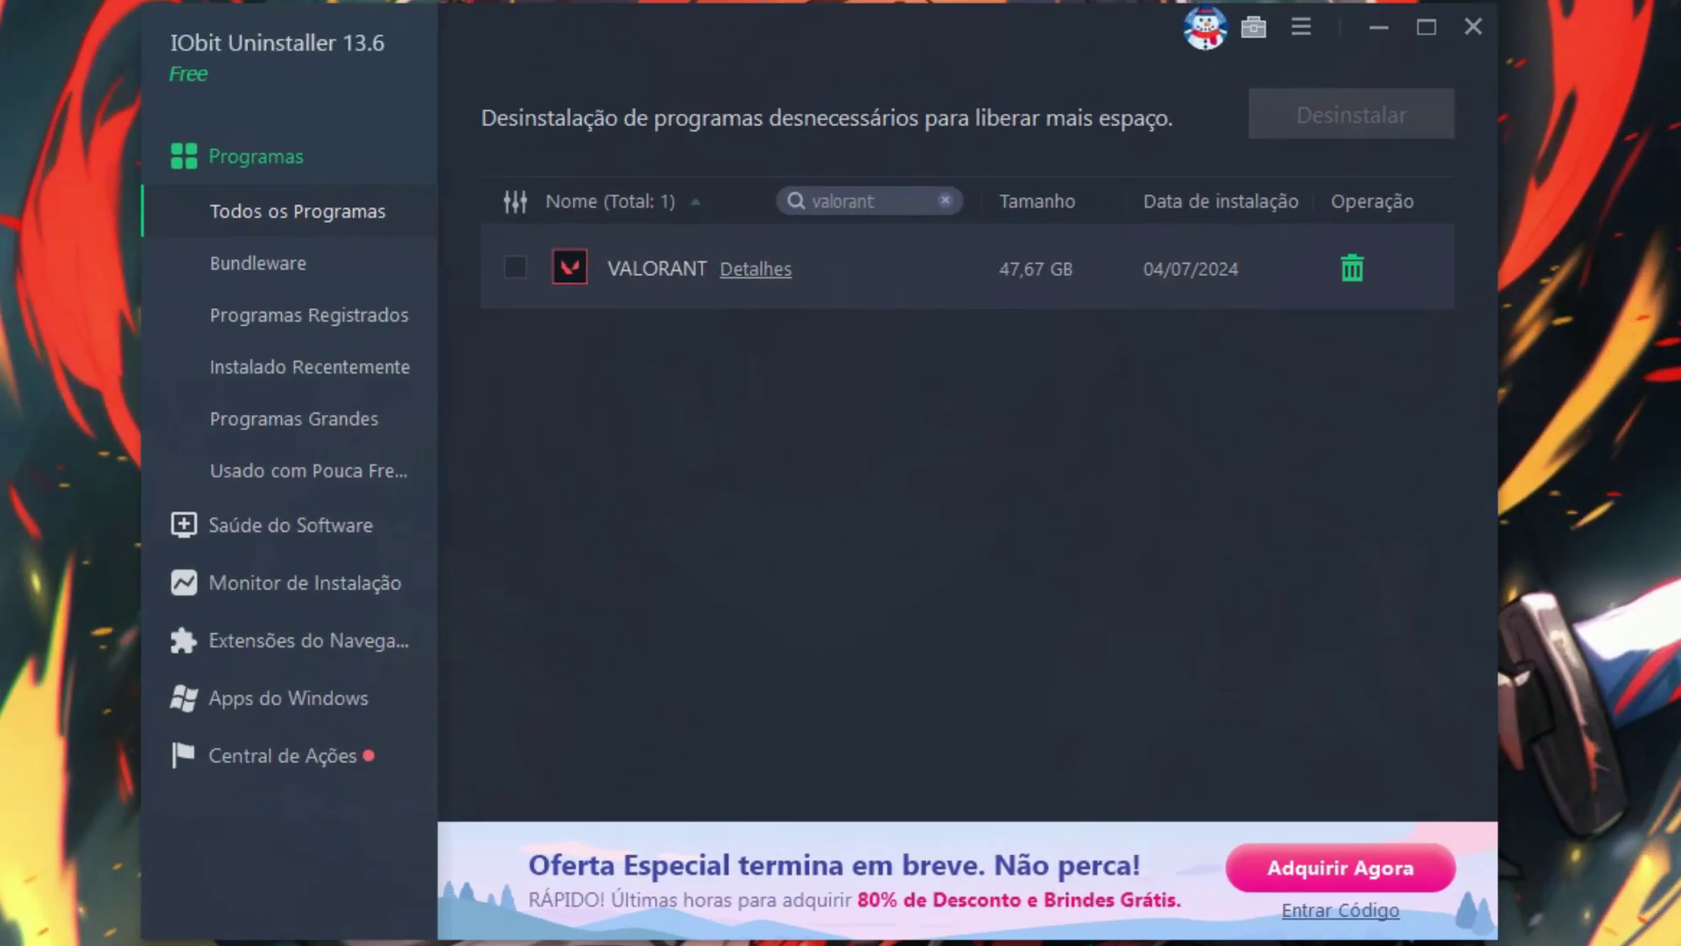
{"action": "left_click", "coordinate": [135, 244]}
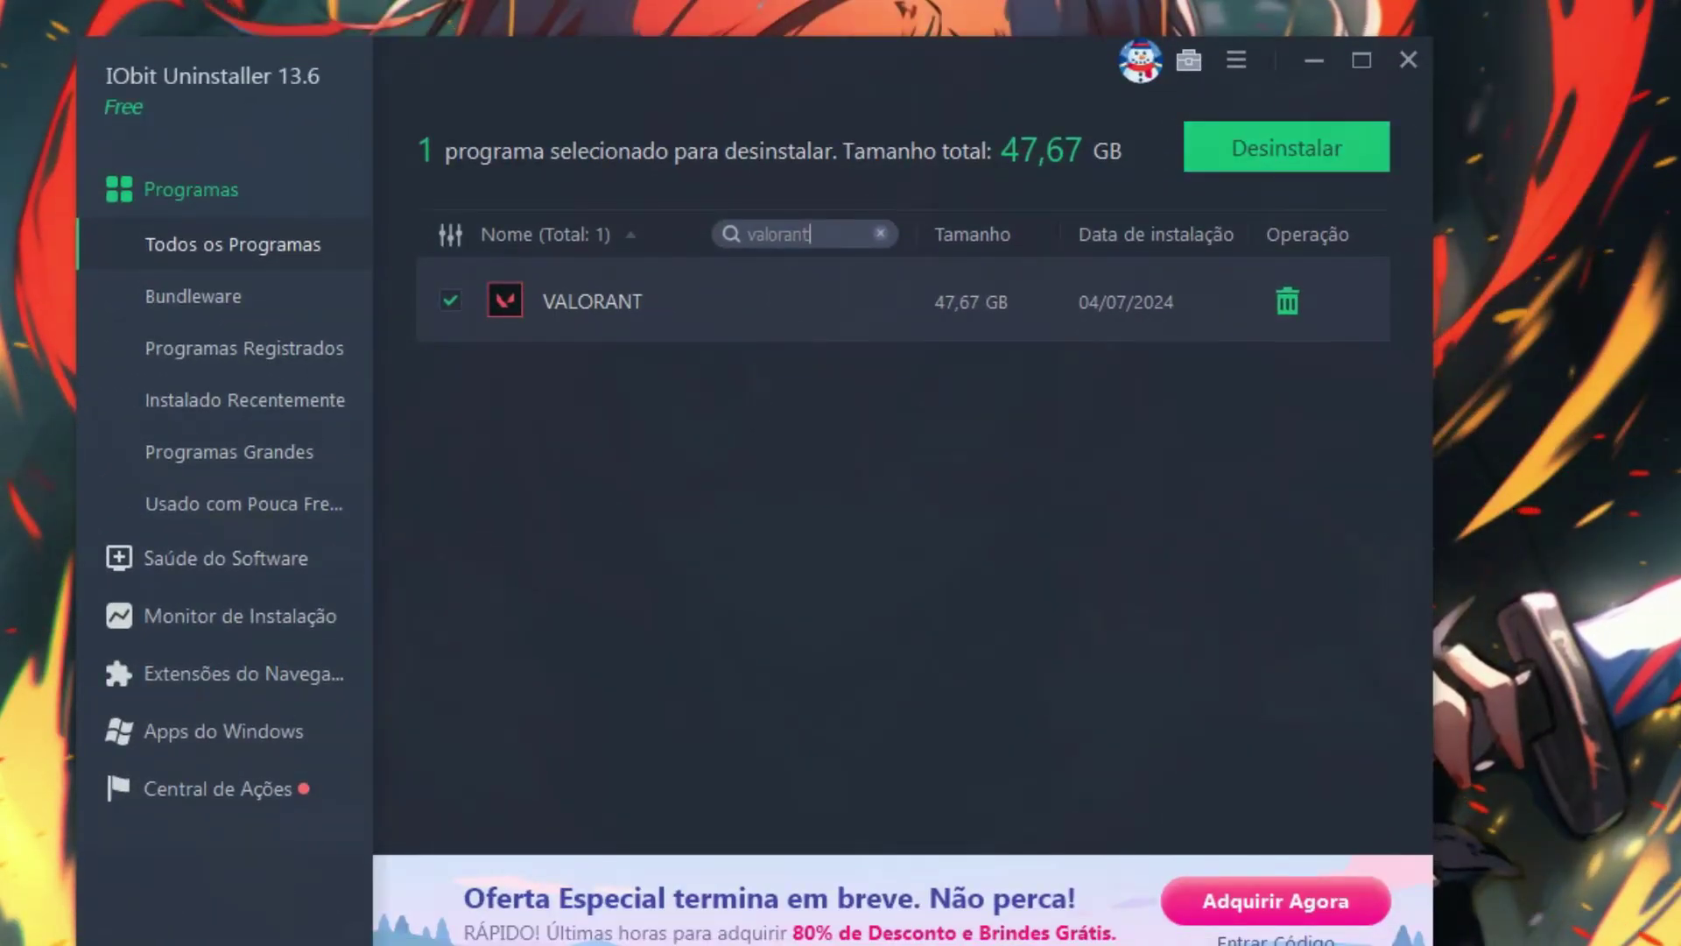
{"action": "left_click", "coordinate": [1286, 147]}
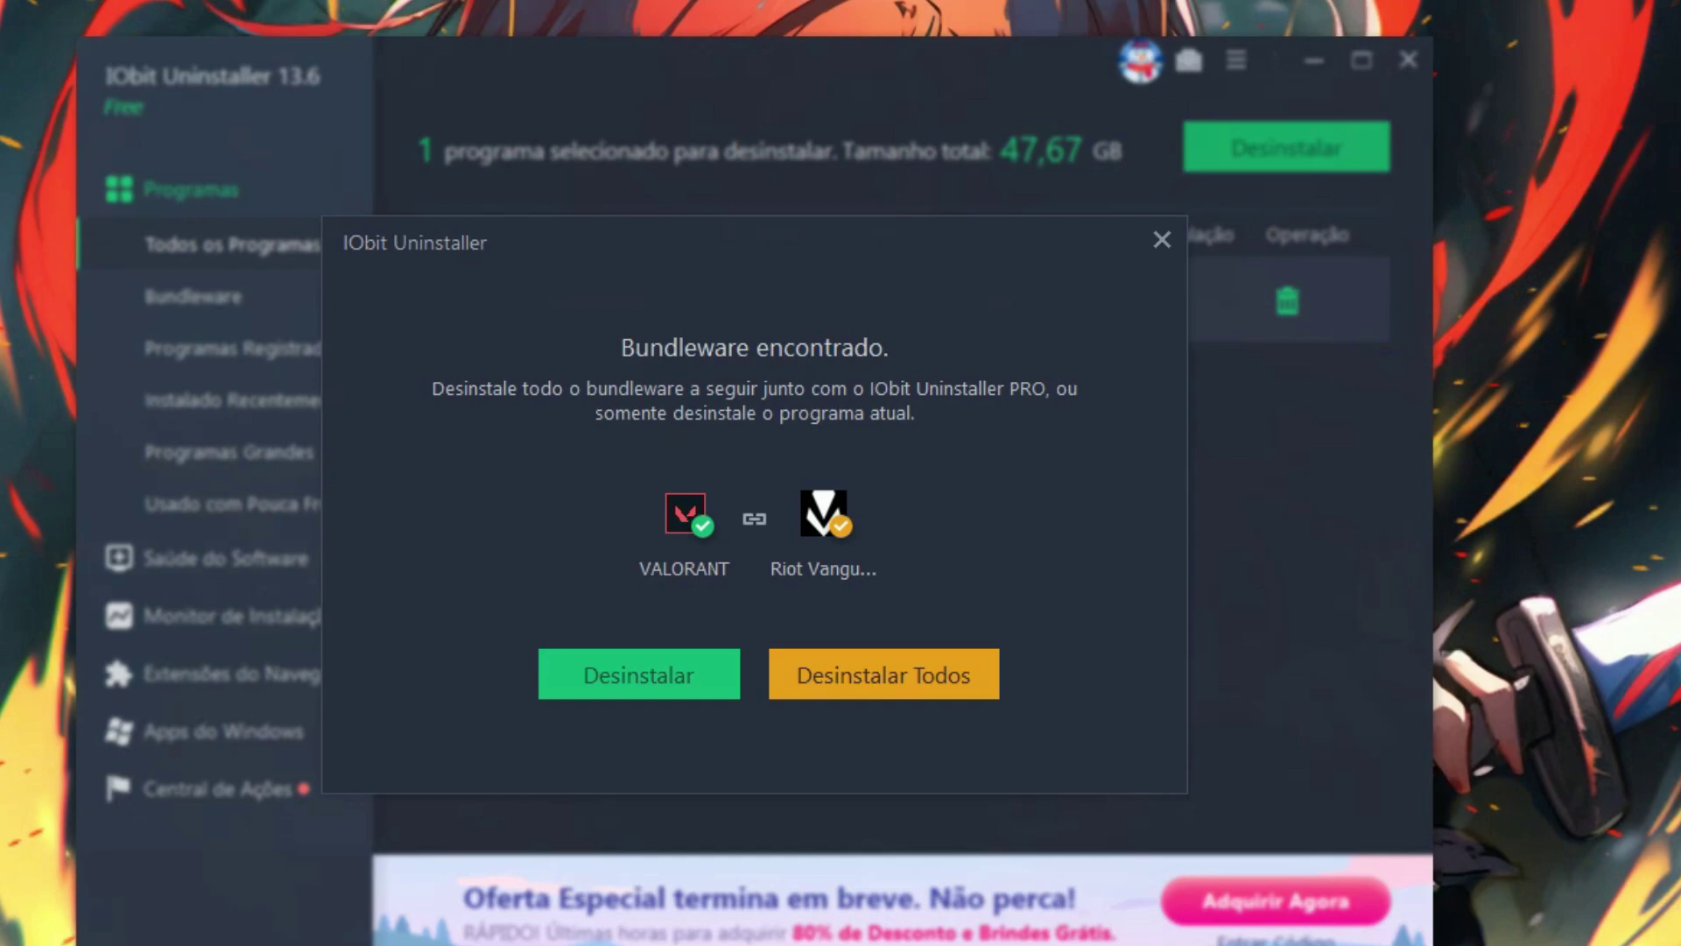
{"action": "left_click_drag", "start_coordinate": [555, 250], "coordinate": [1003, 239]}
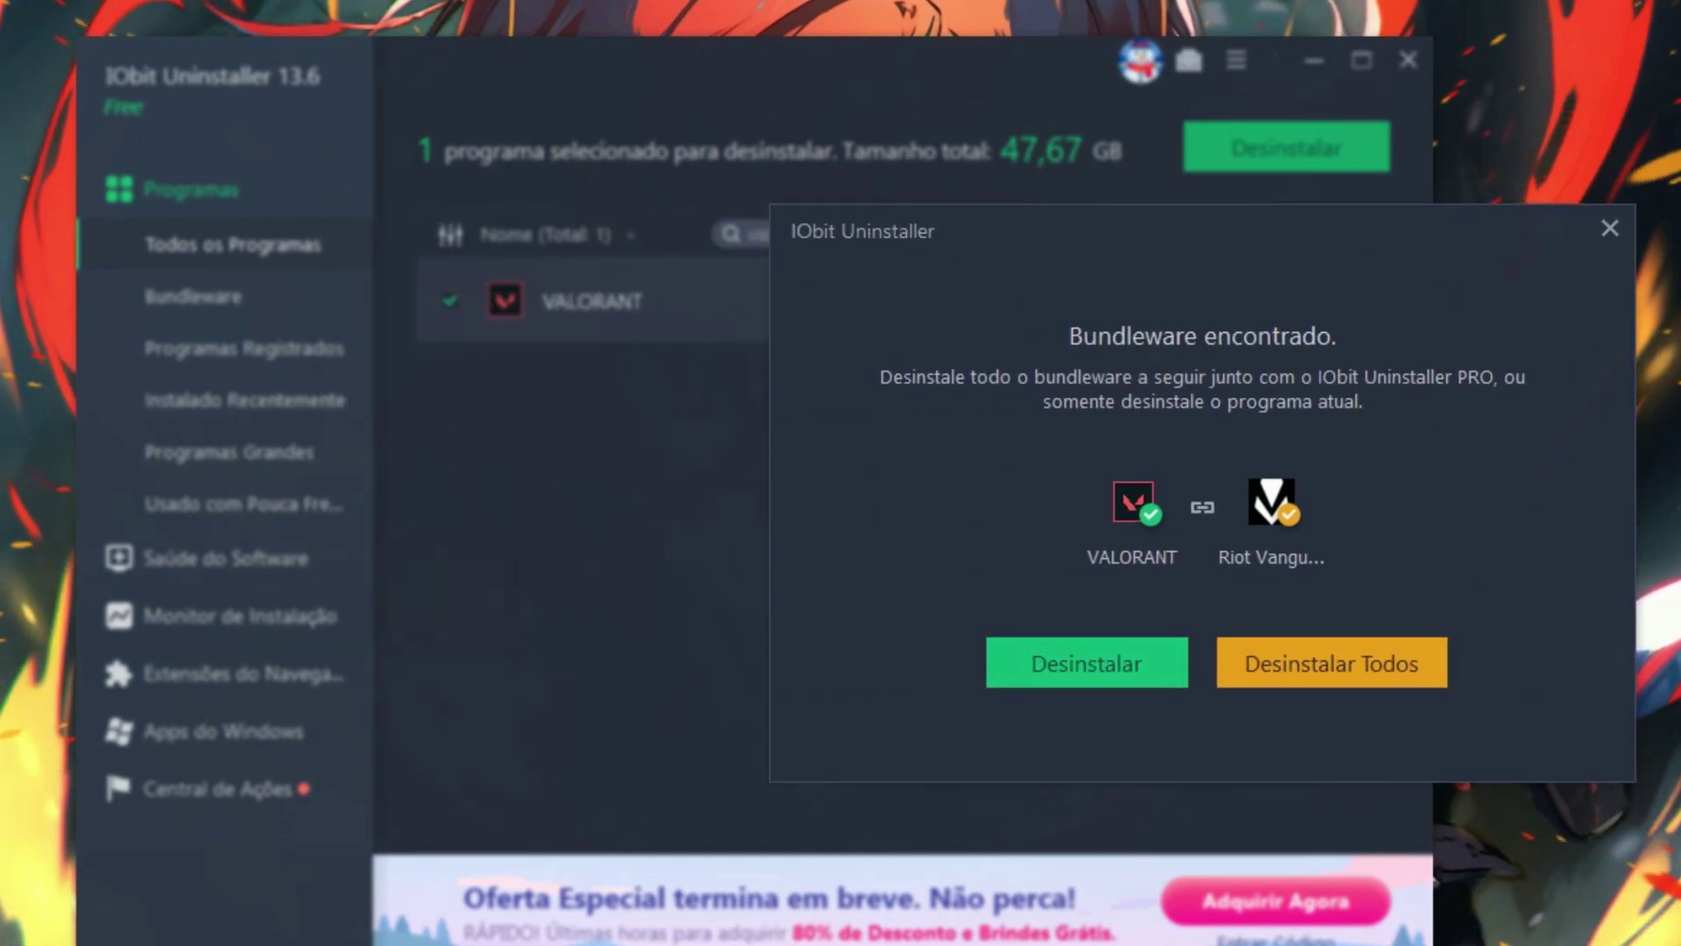
{"action": "left_click_drag", "start_coordinate": [1003, 234], "coordinate": [874, 238]}
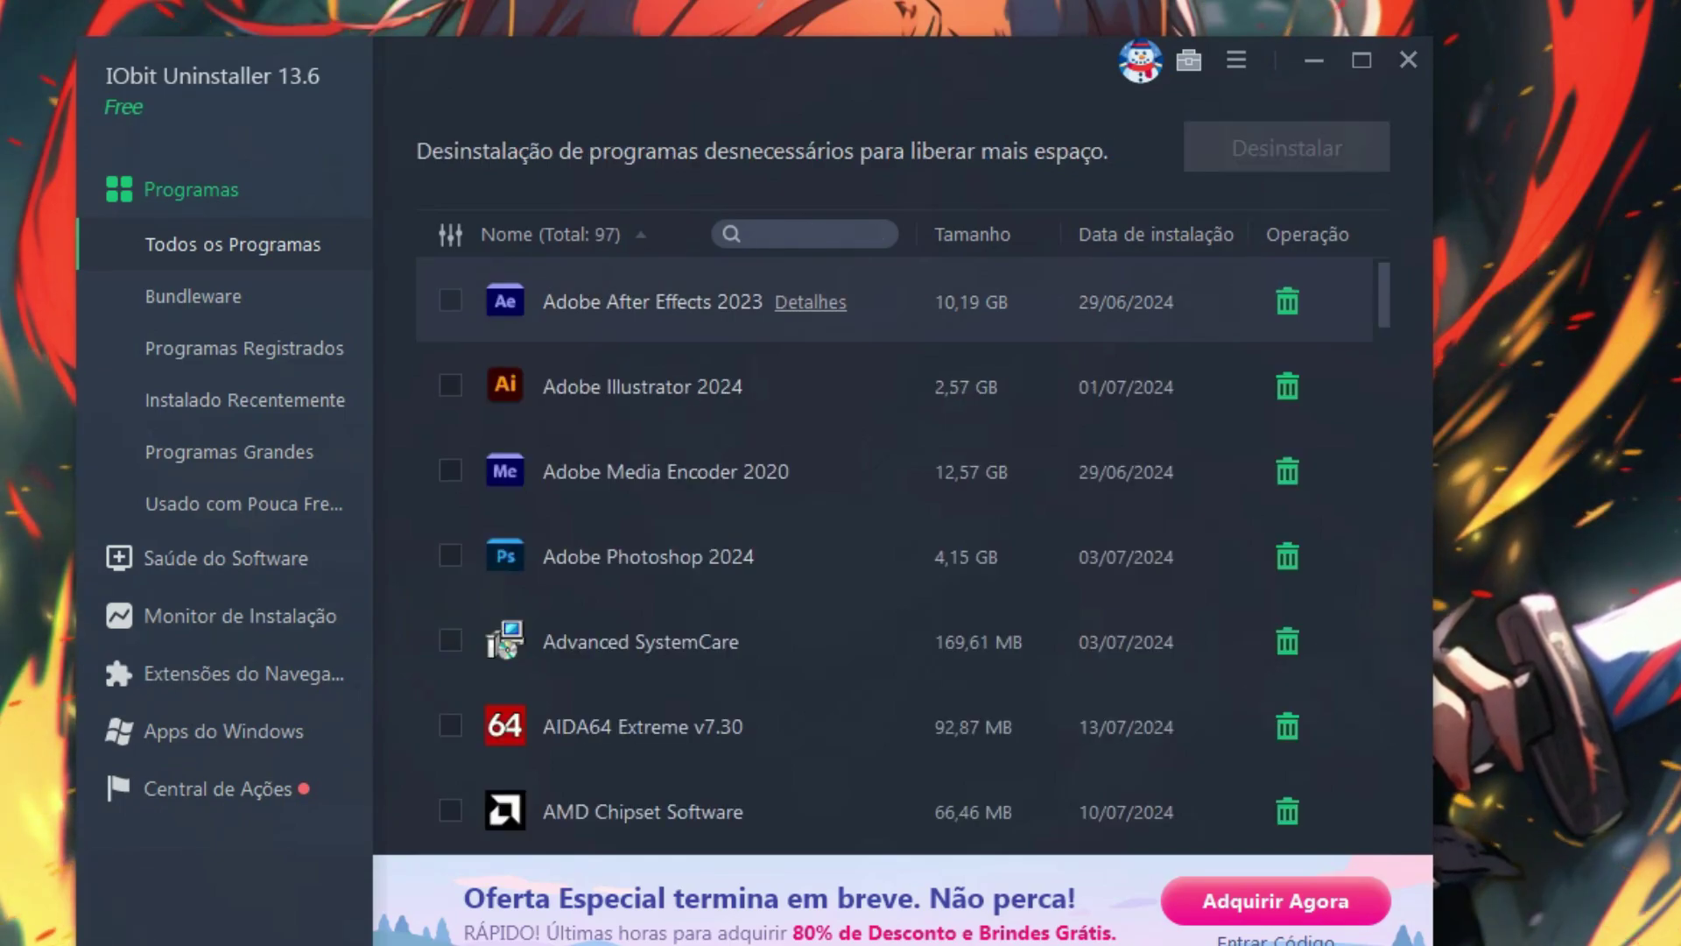
Step: Search the program list for Riot and start uninstalling Riot Client
{"action": "type", "text": "Riot"}
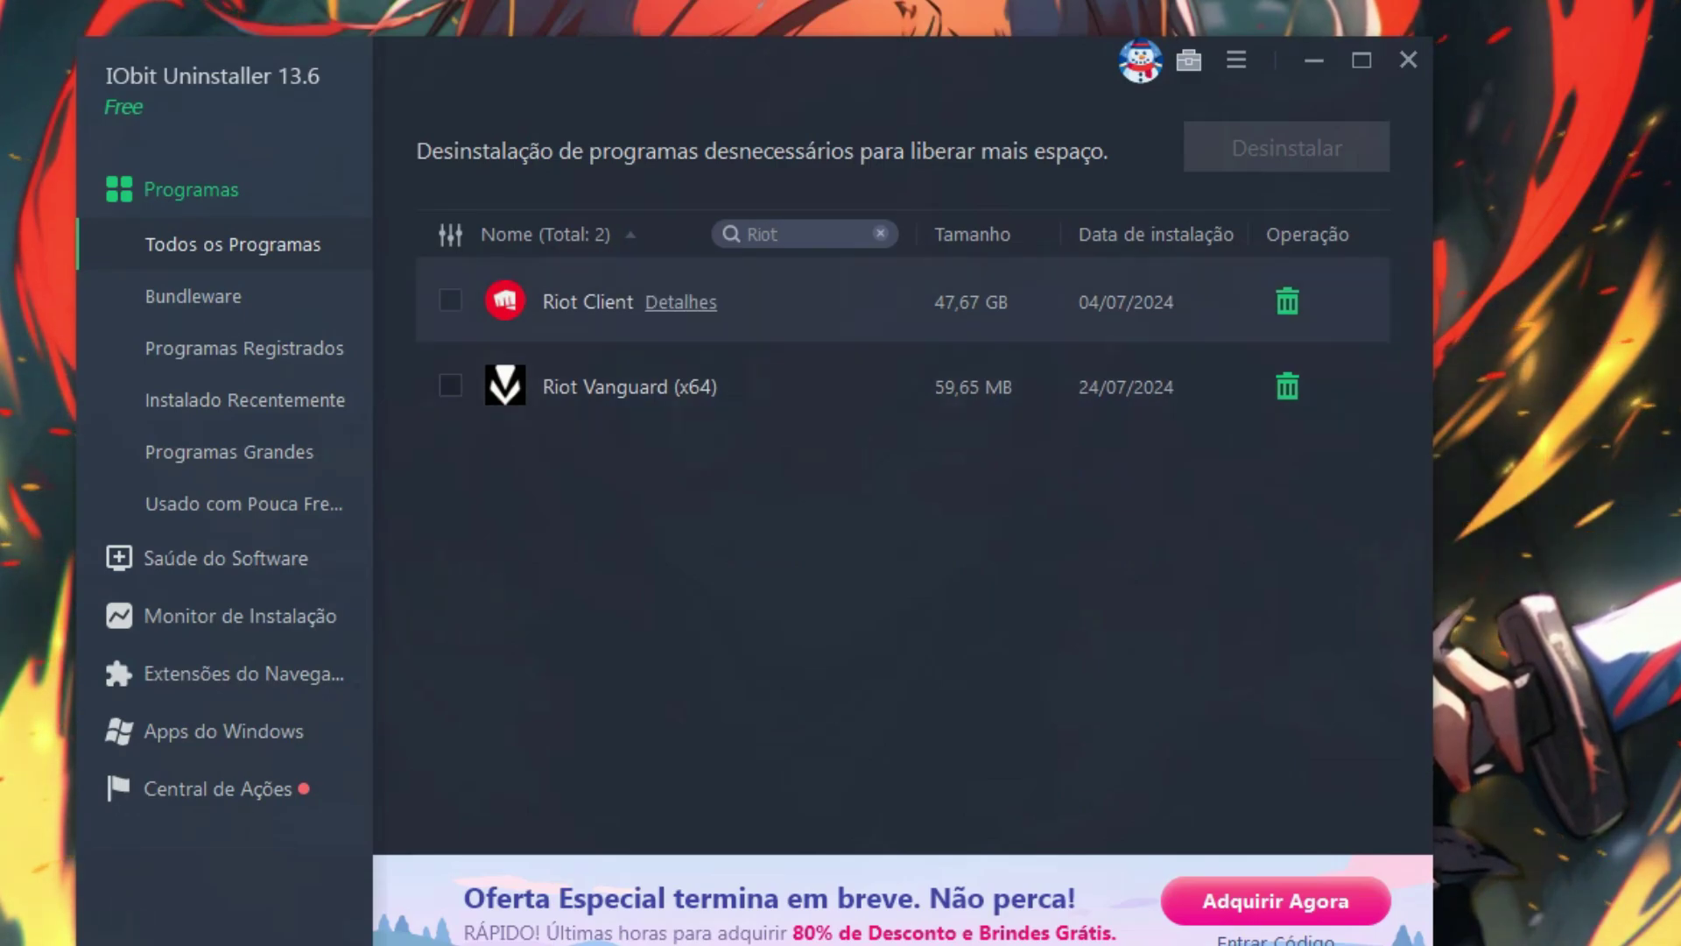
{"action": "left_click", "coordinate": [1287, 300]}
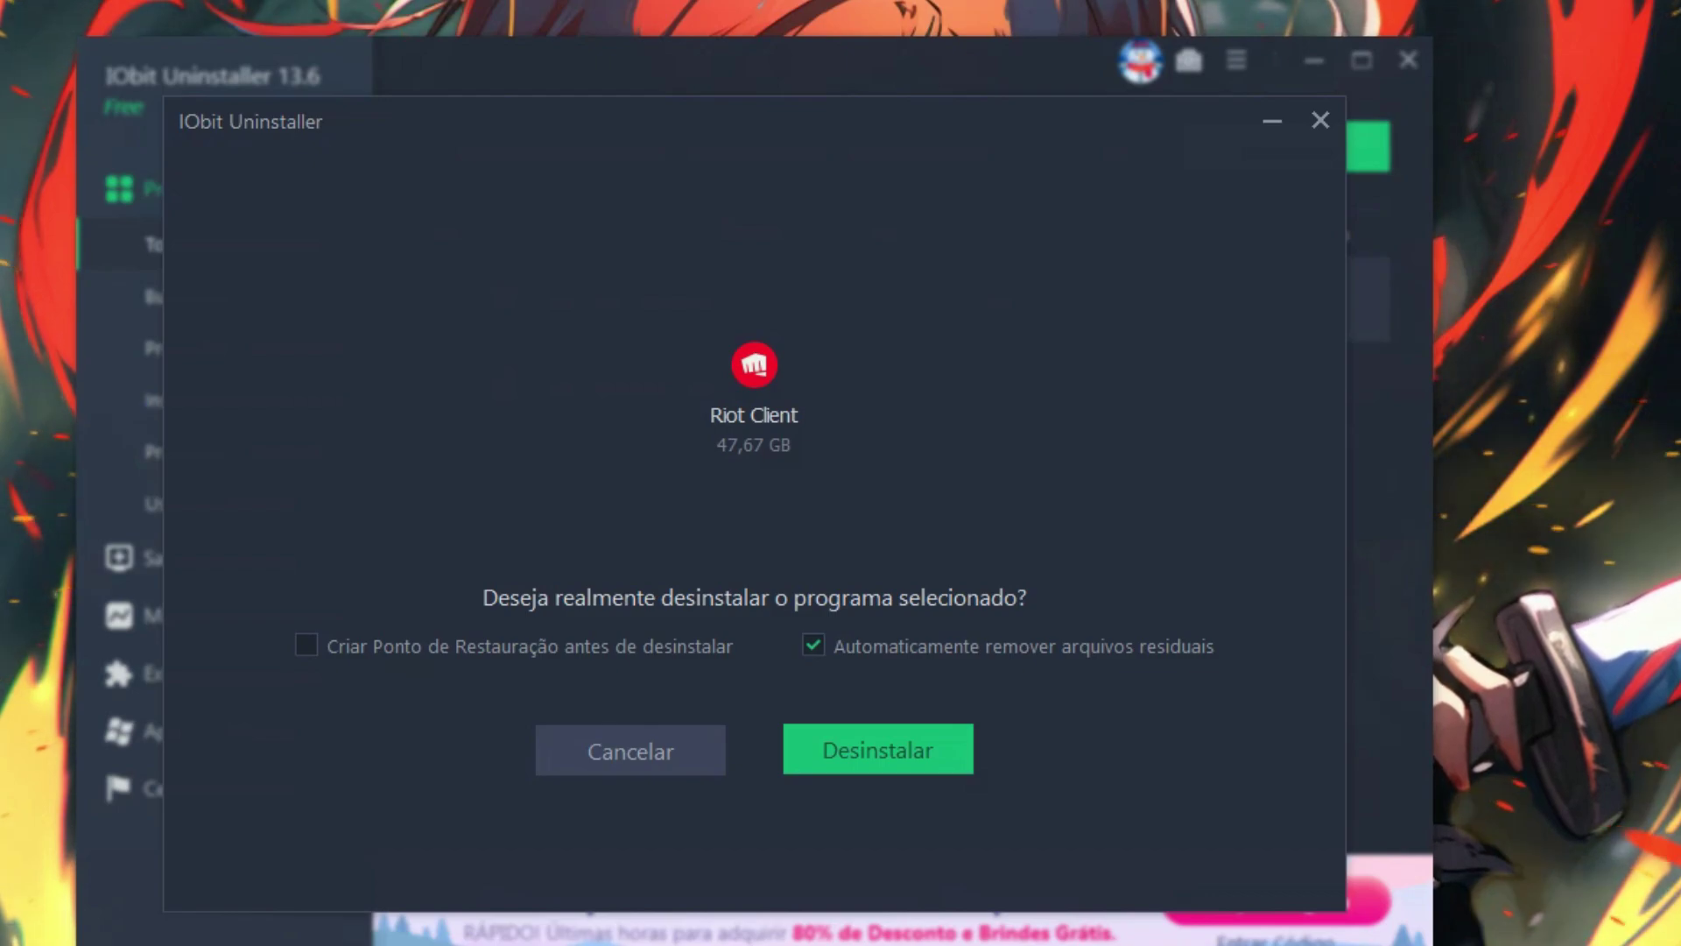
{"action": "left_click_drag", "start_coordinate": [505, 141], "coordinate": [651, 143]}
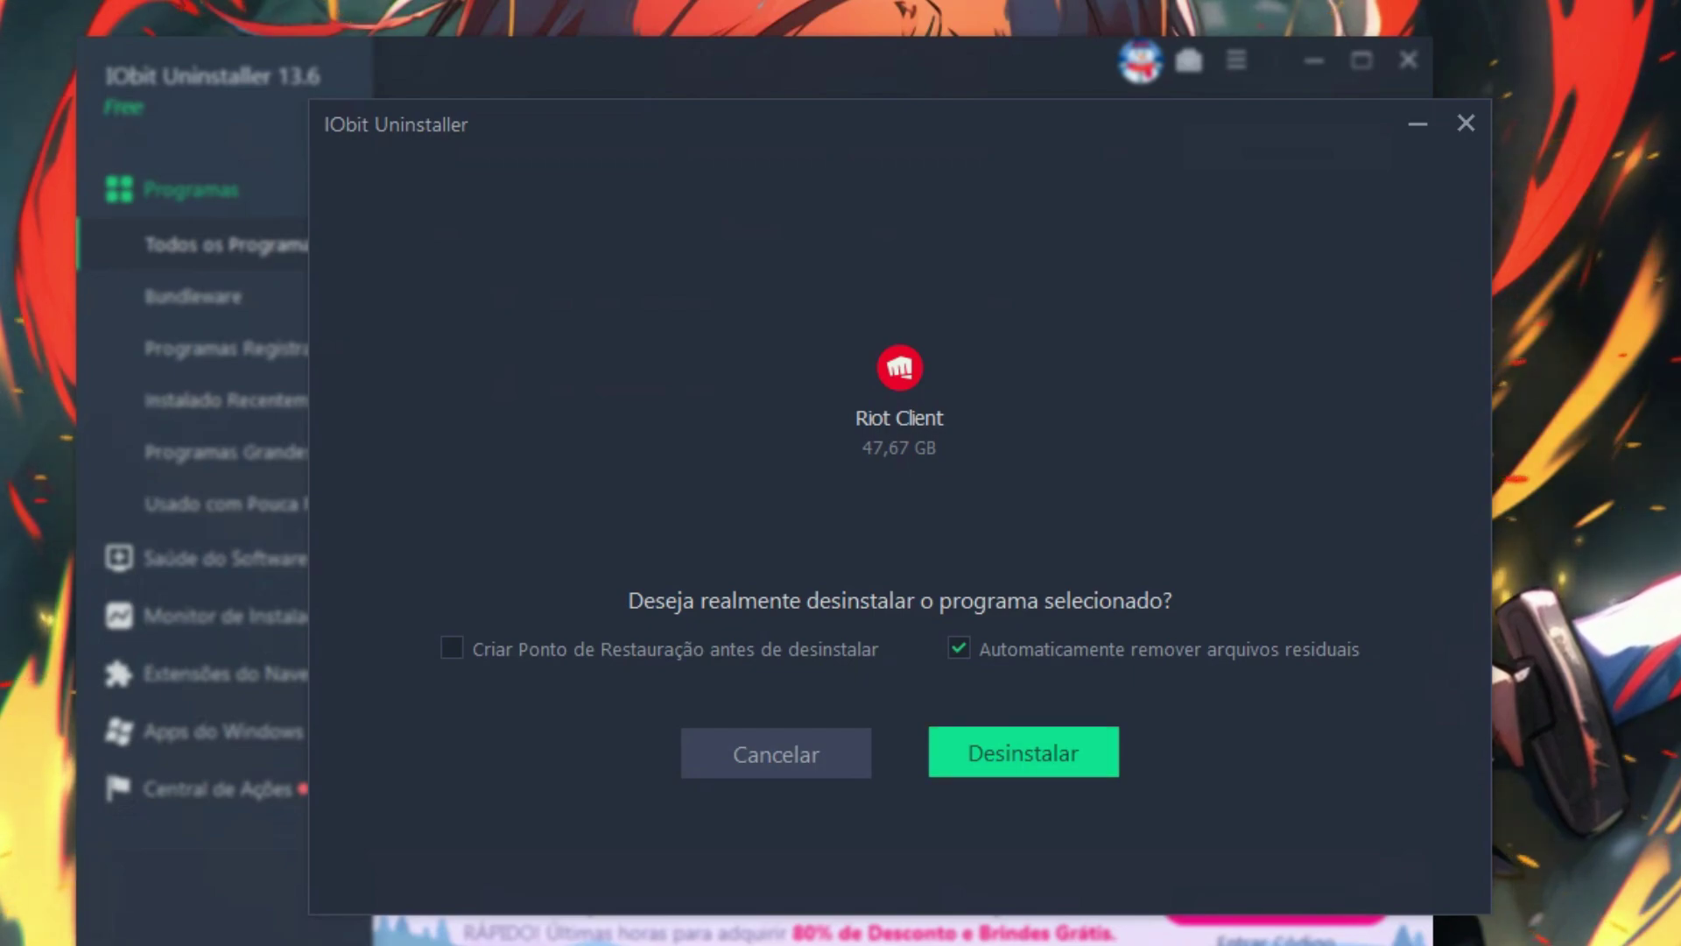
{"action": "left_click_drag", "start_coordinate": [874, 118], "coordinate": [682, 127]}
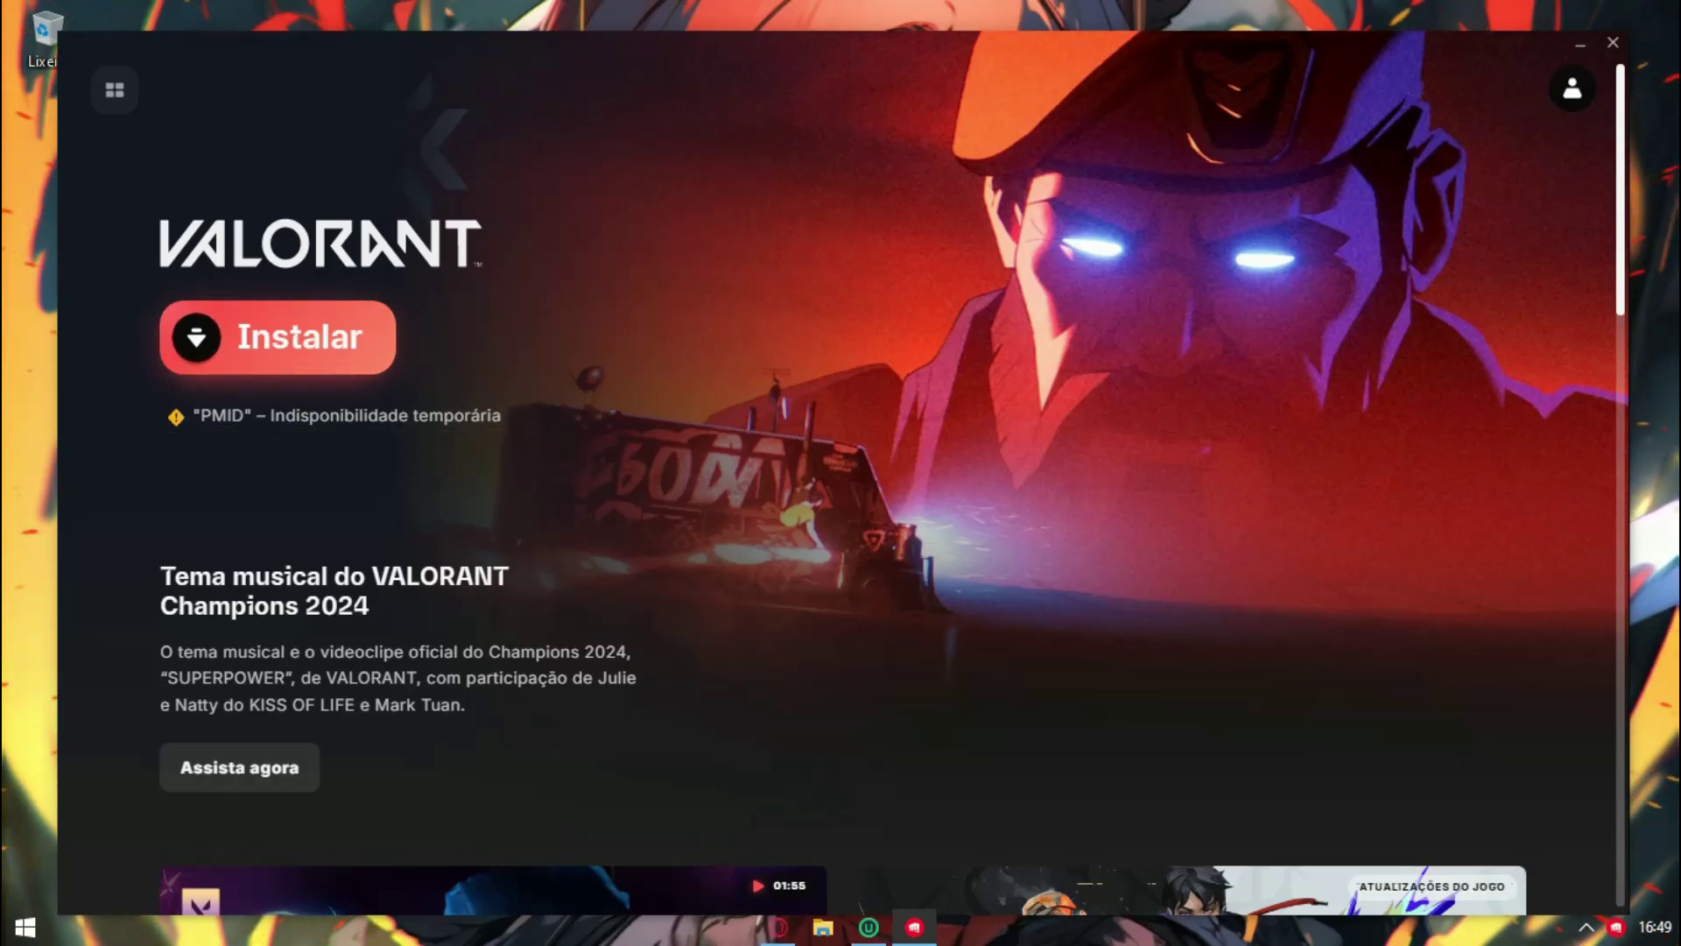
Step: Switch to the Riot Client, start the VALORANT installation, and choose Já instalado? to locate an existing installation
{"action": "left_click_drag", "start_coordinate": [221, 32], "coordinate": [300, 45]}
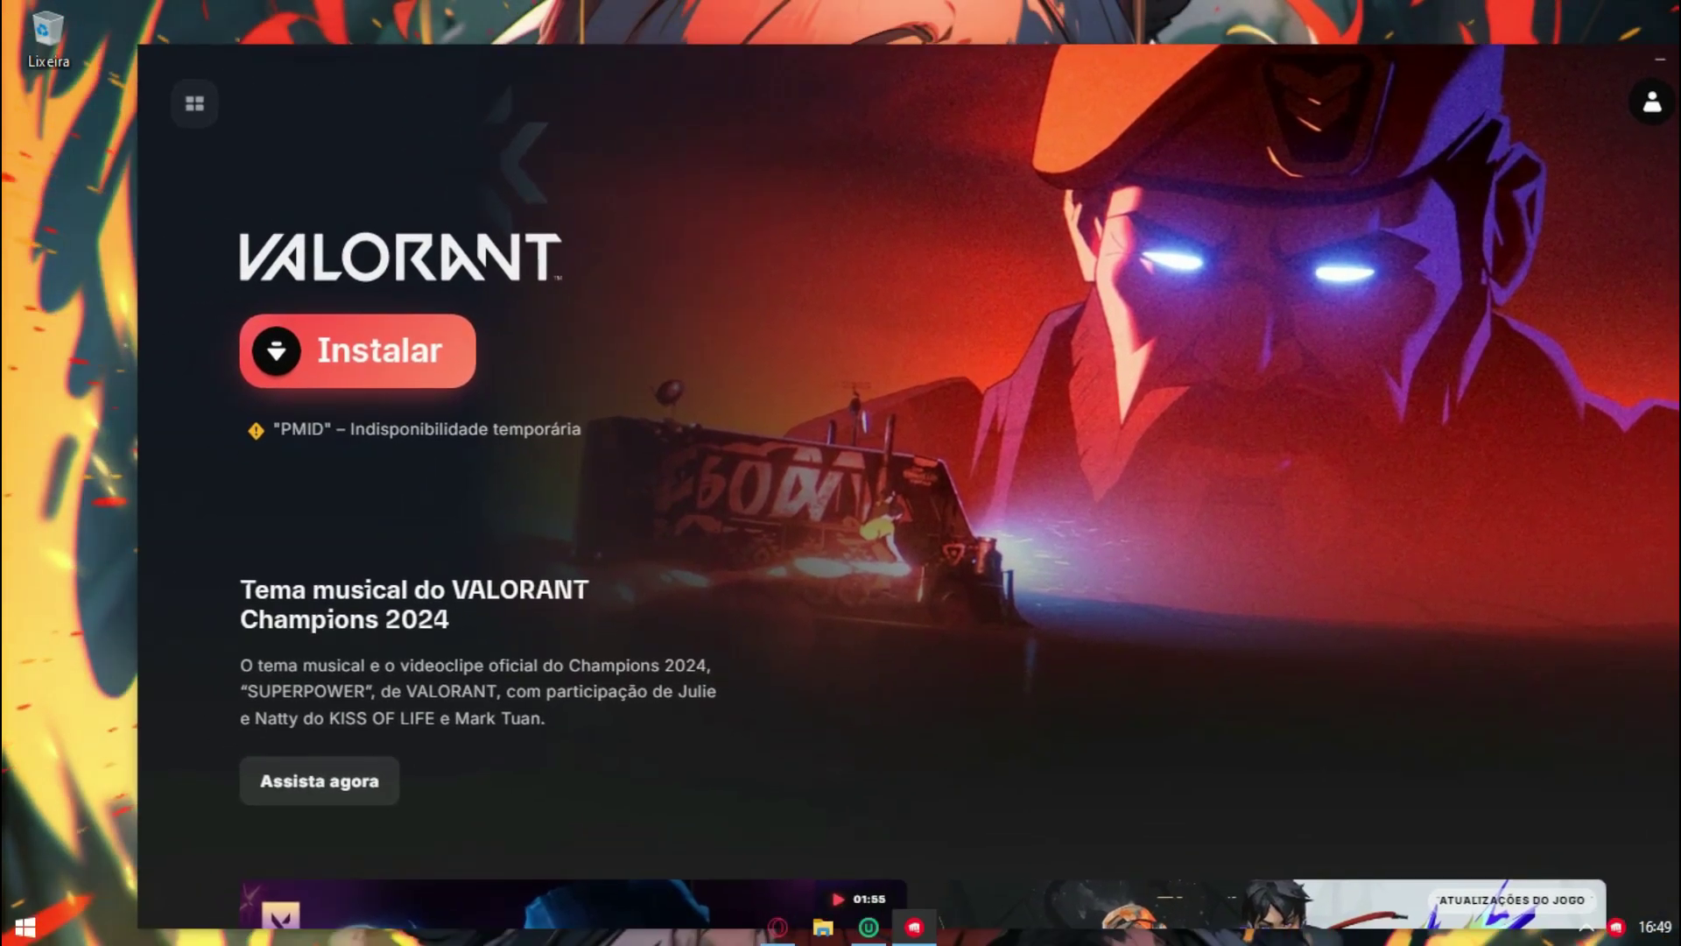
{"action": "left_click_drag", "start_coordinate": [520, 61], "coordinate": [467, 118]}
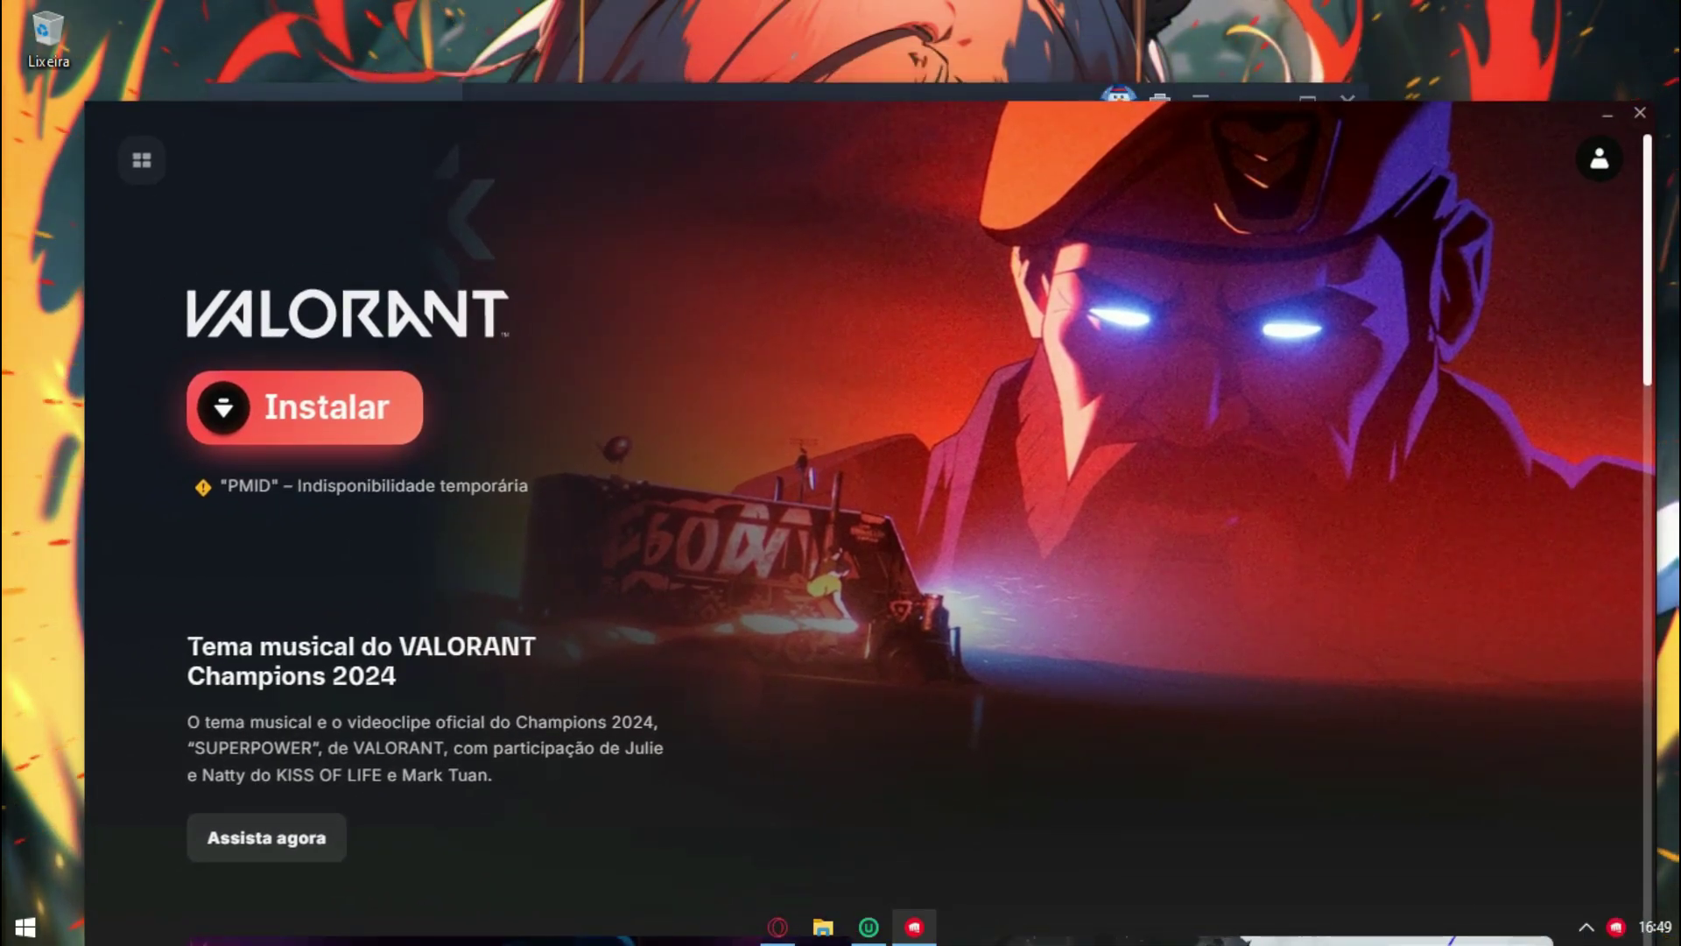
{"action": "left_click", "coordinate": [304, 407]}
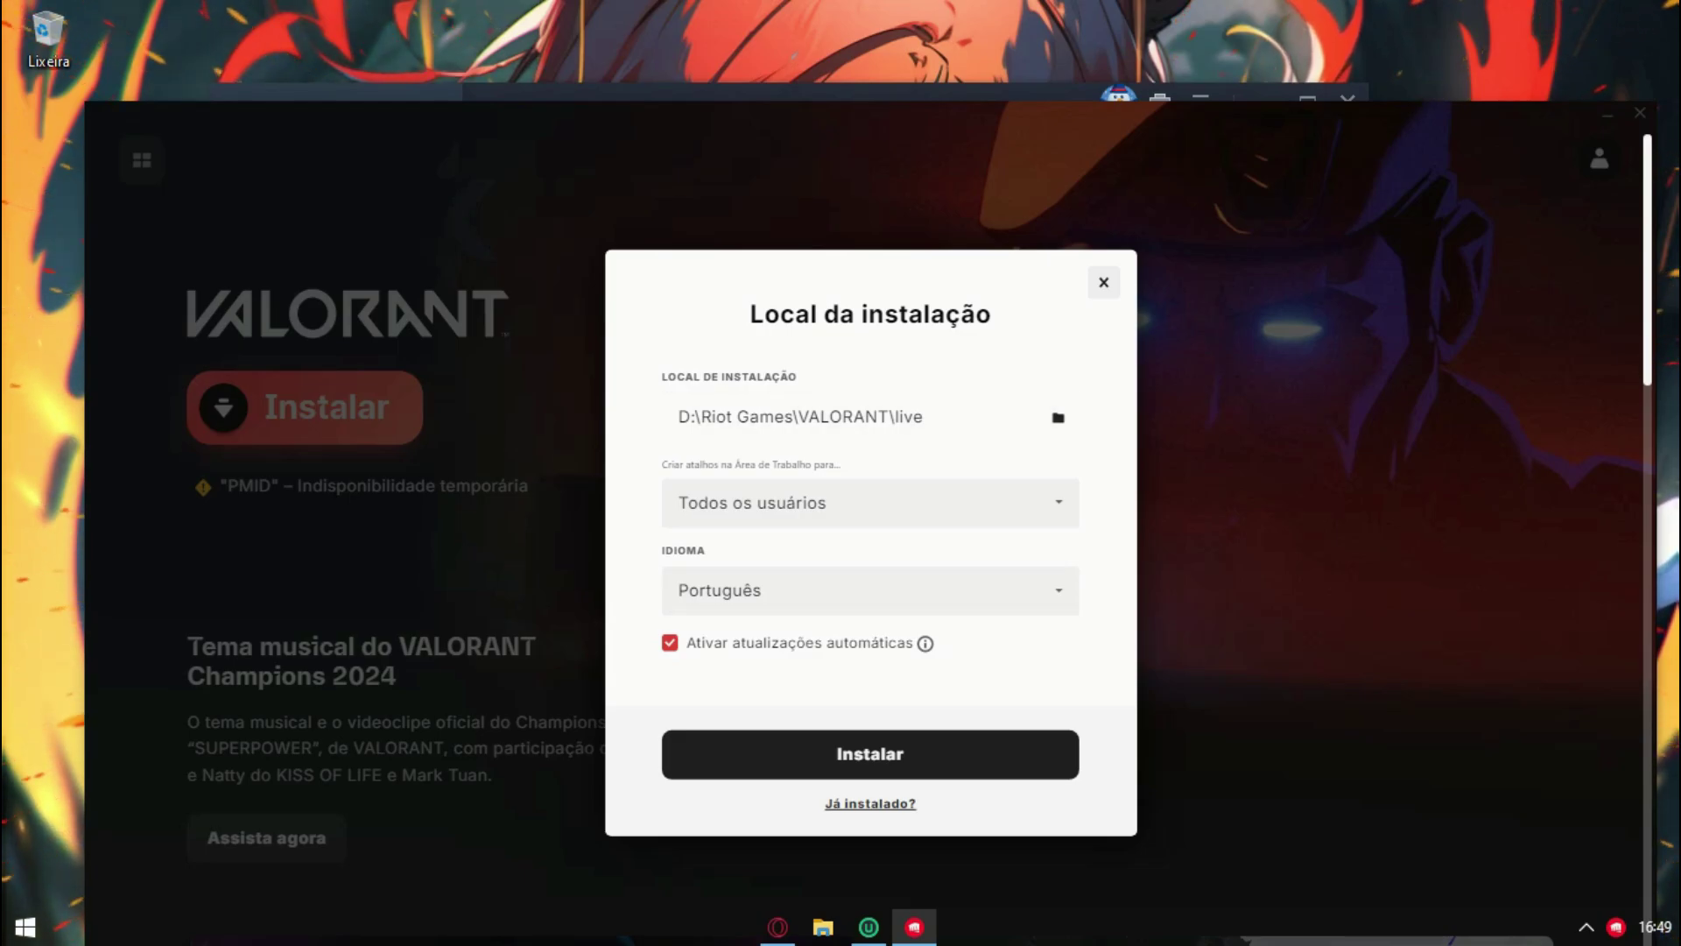
{"action": "left_click", "coordinate": [870, 804]}
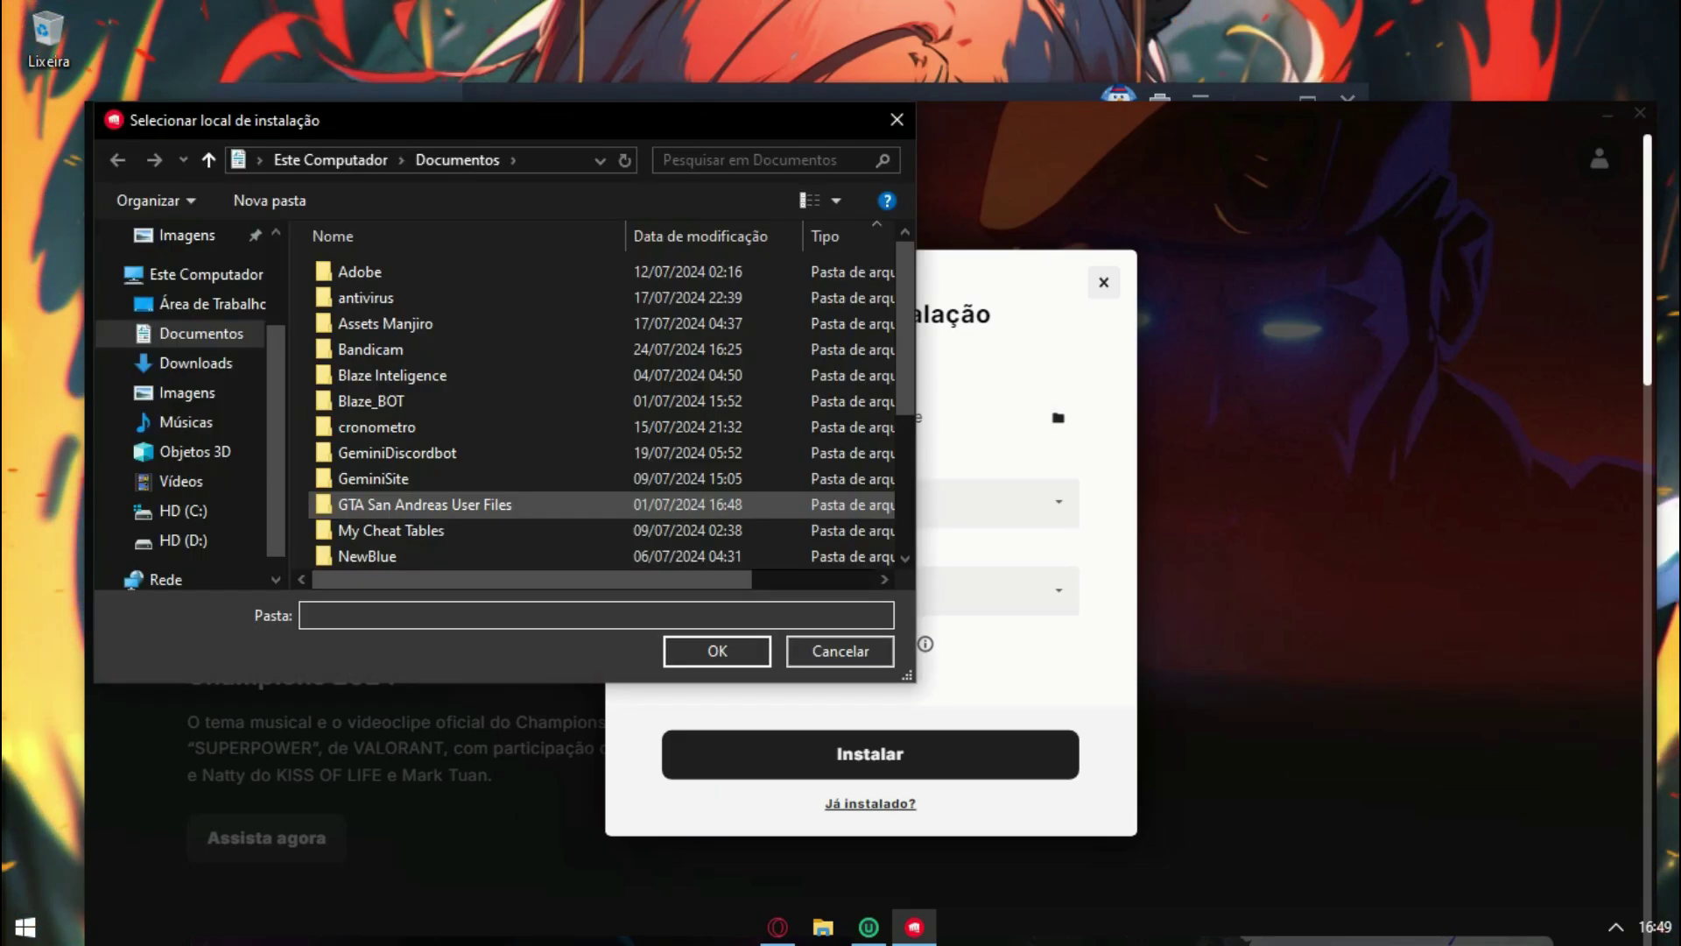
Step: Move the VALORANTe folder from HD (D:) back into the Riot Games folder within the installation location dialog
{"action": "left_click", "coordinate": [183, 542]}
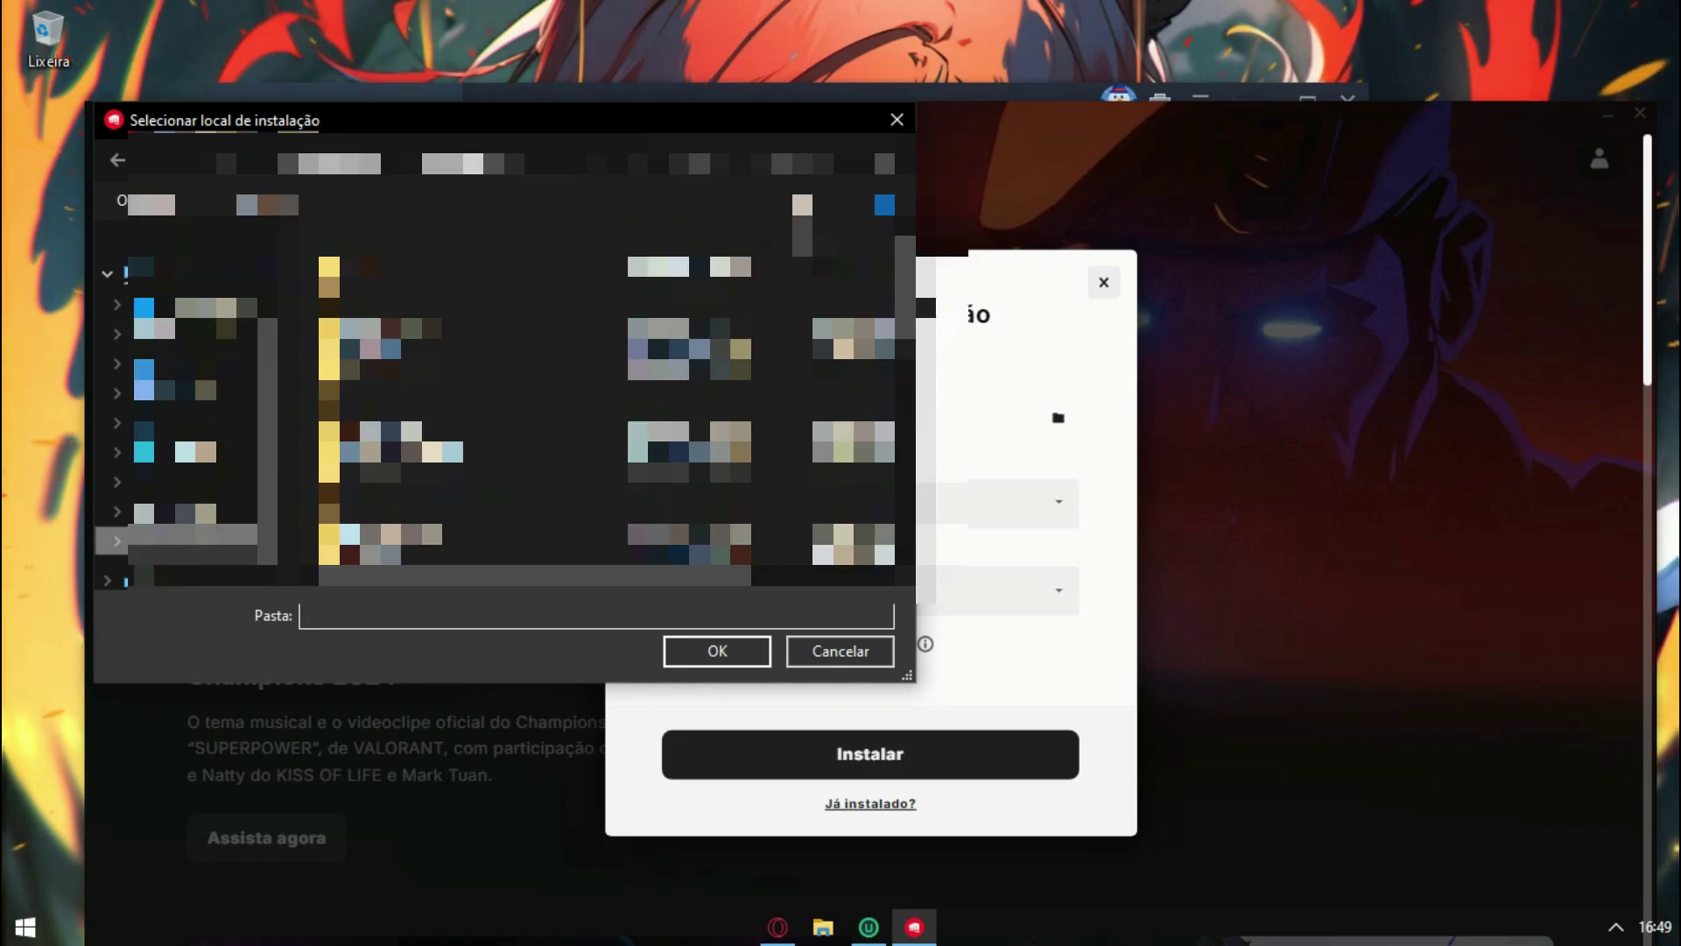
{"action": "left_click", "coordinate": [385, 532]}
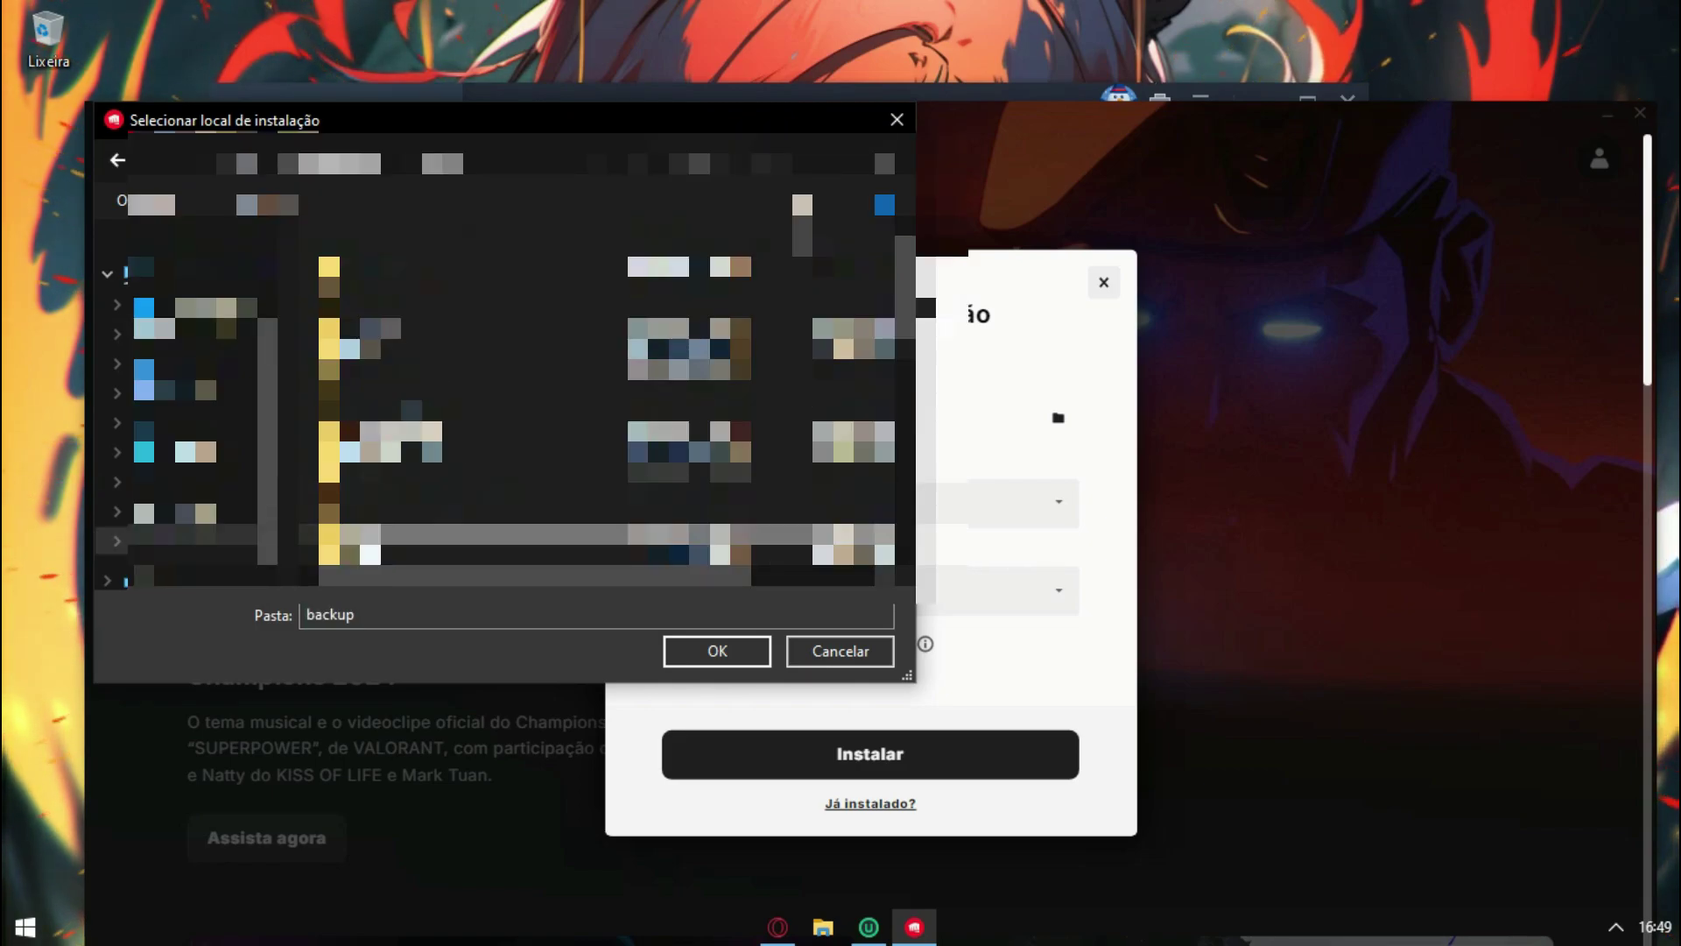
{"action": "scroll", "coordinate": [385, 526], "scroll_direction": "down", "scroll_amount": 7}
{"action": "left_click", "coordinate": [378, 425]}
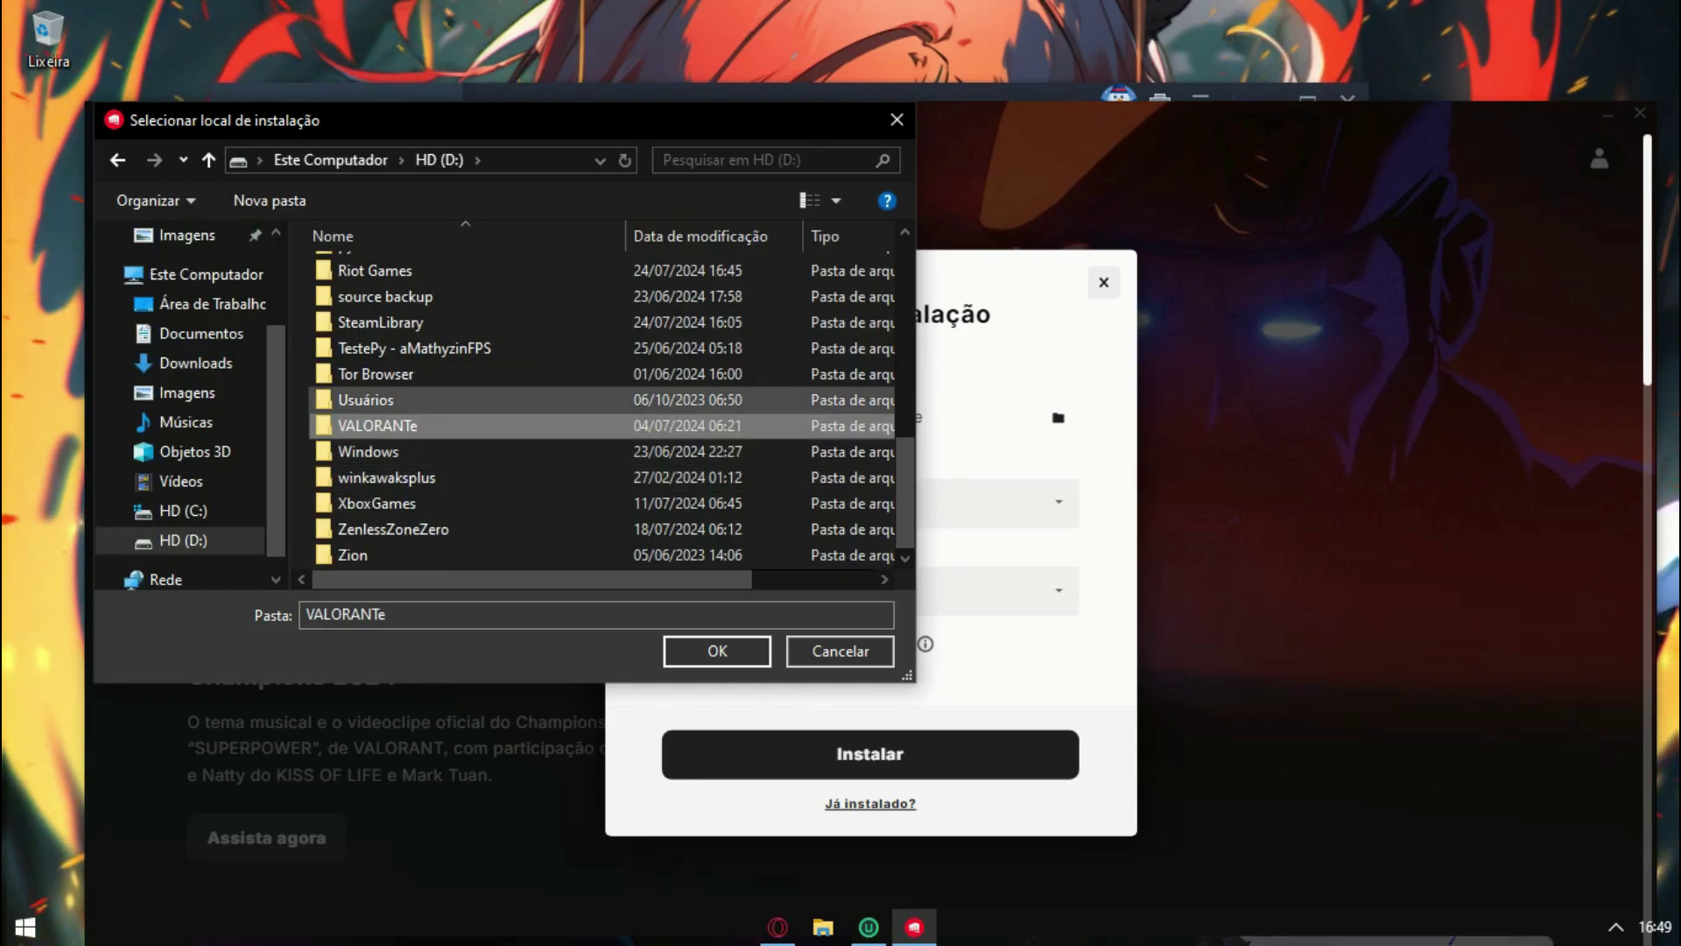
{"action": "scroll", "coordinate": [438, 399], "scroll_direction": "up", "scroll_amount": 2}
{"action": "scroll", "coordinate": [437, 502], "scroll_direction": "down", "scroll_amount": 2}
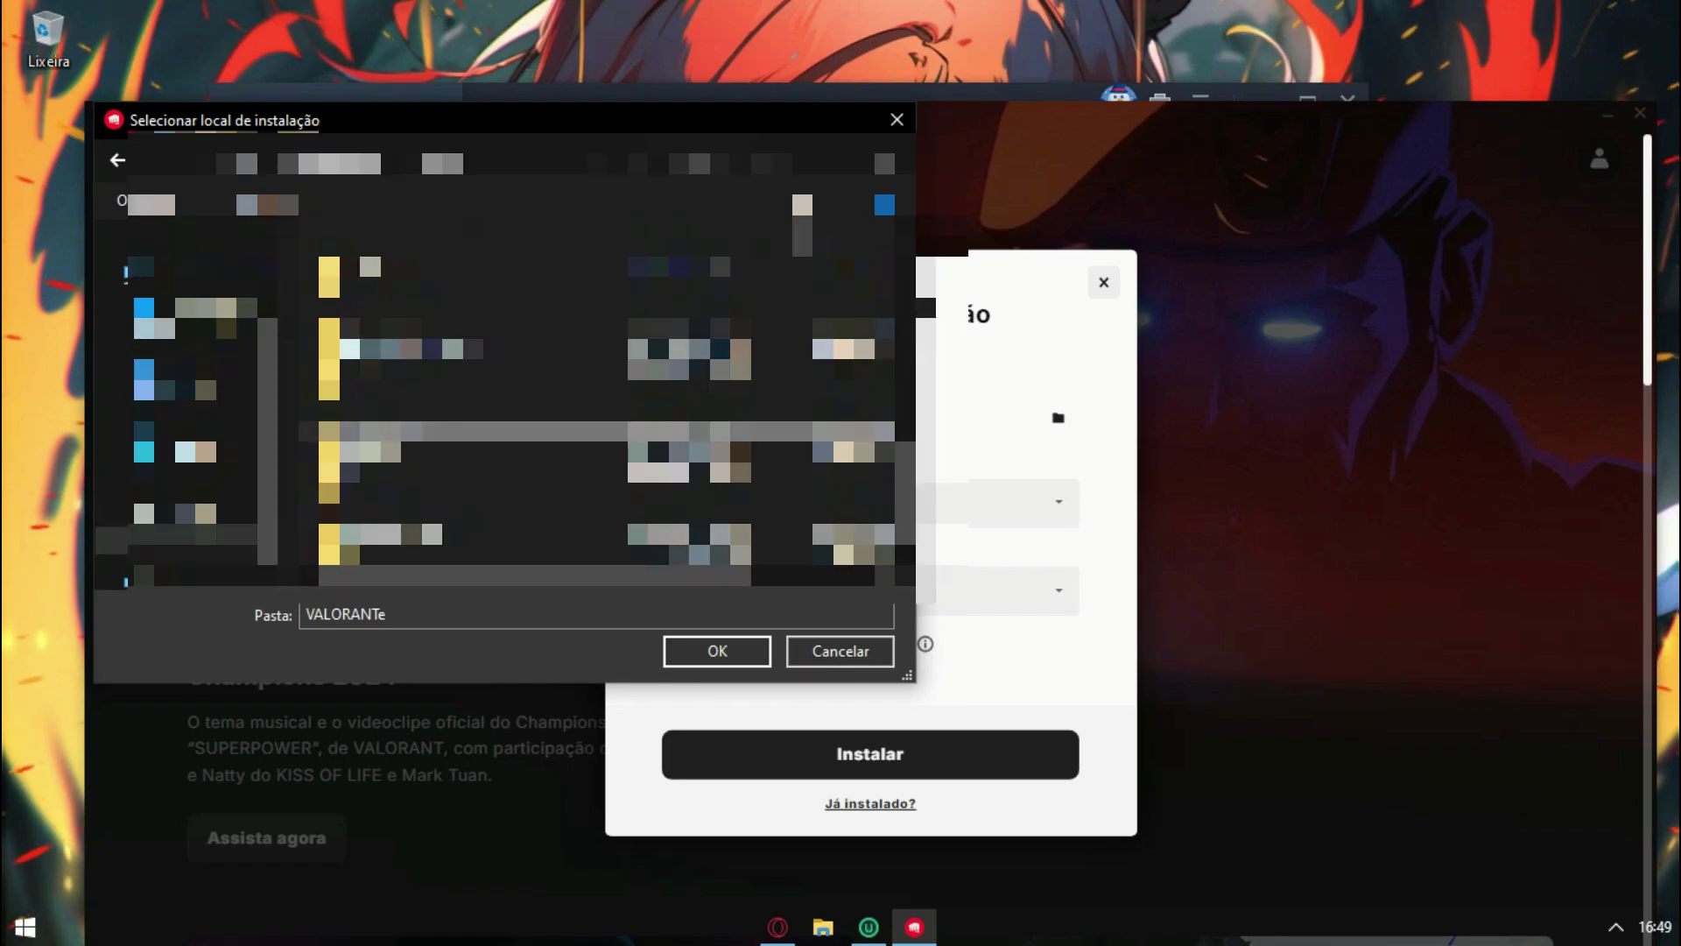
{"action": "scroll", "coordinate": [438, 450], "scroll_direction": "up", "scroll_amount": 1}
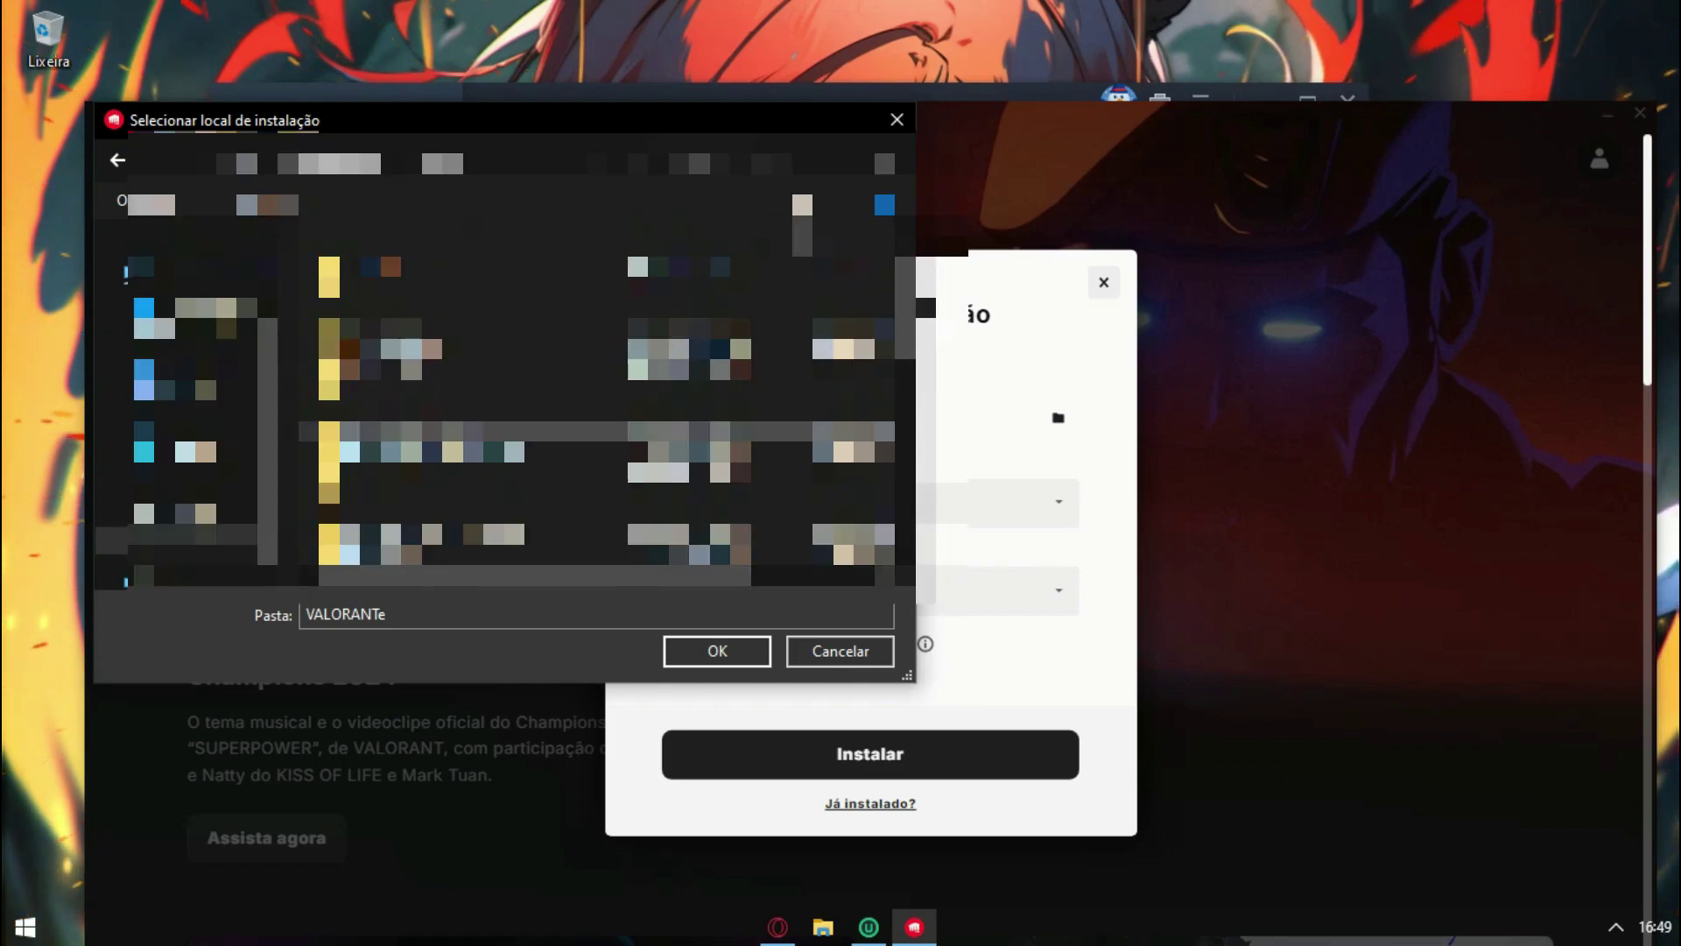
{"action": "scroll", "coordinate": [596, 412], "scroll_direction": "down", "scroll_amount": 2}
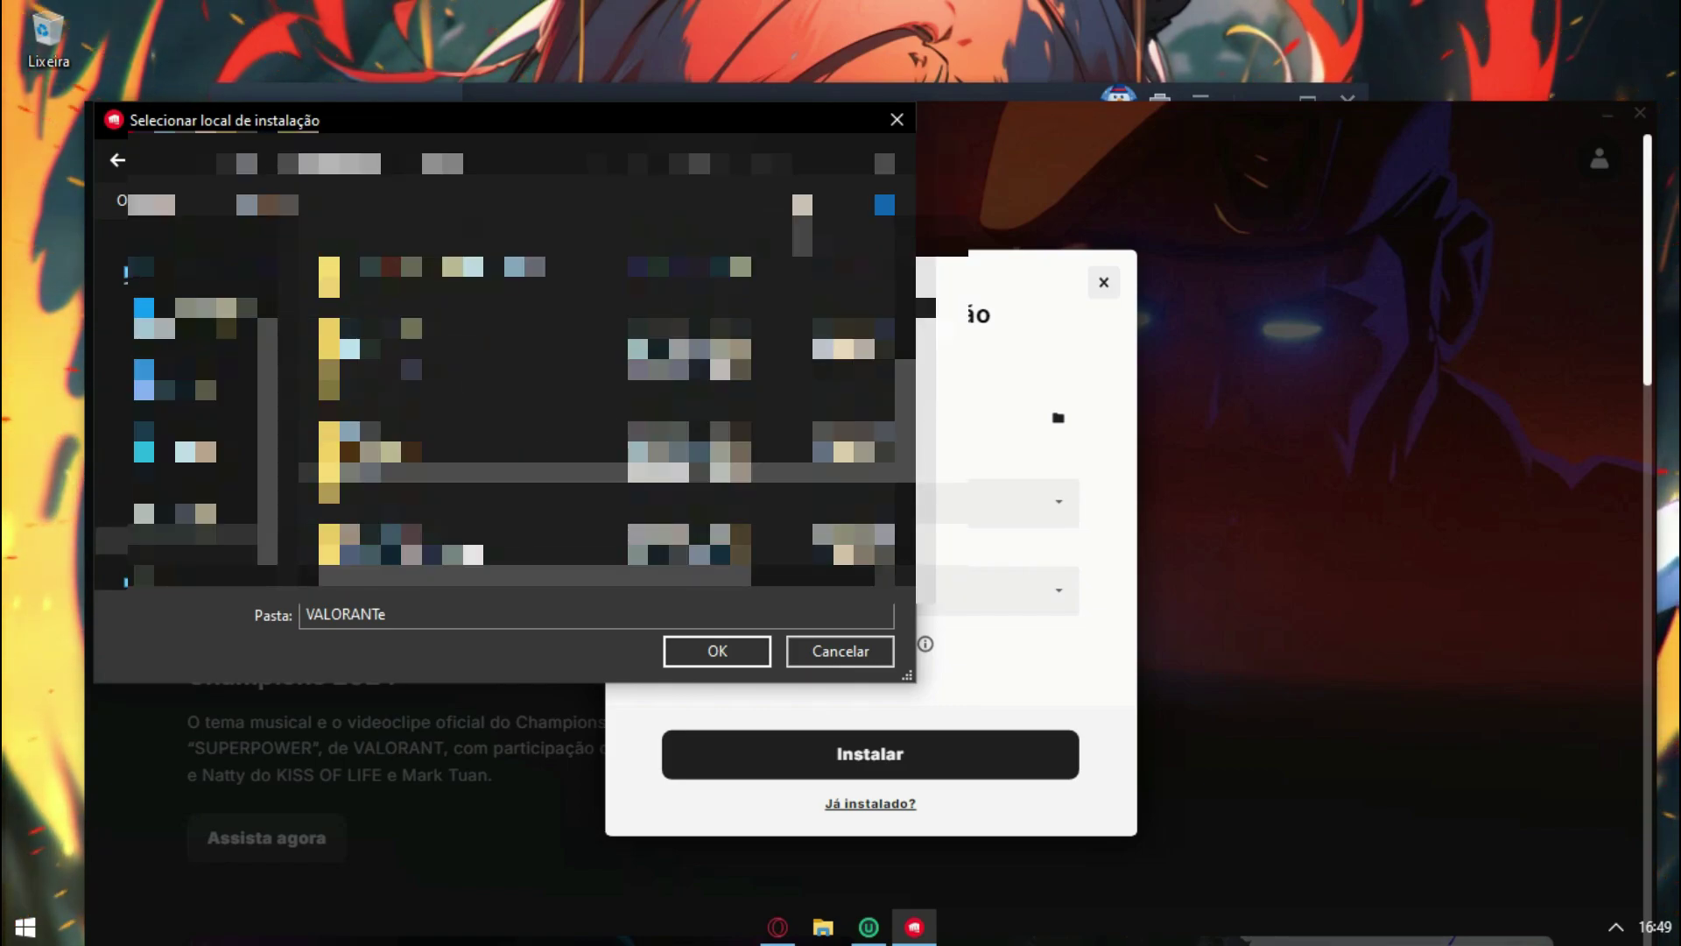
{"action": "double_click", "coordinate": [420, 473]}
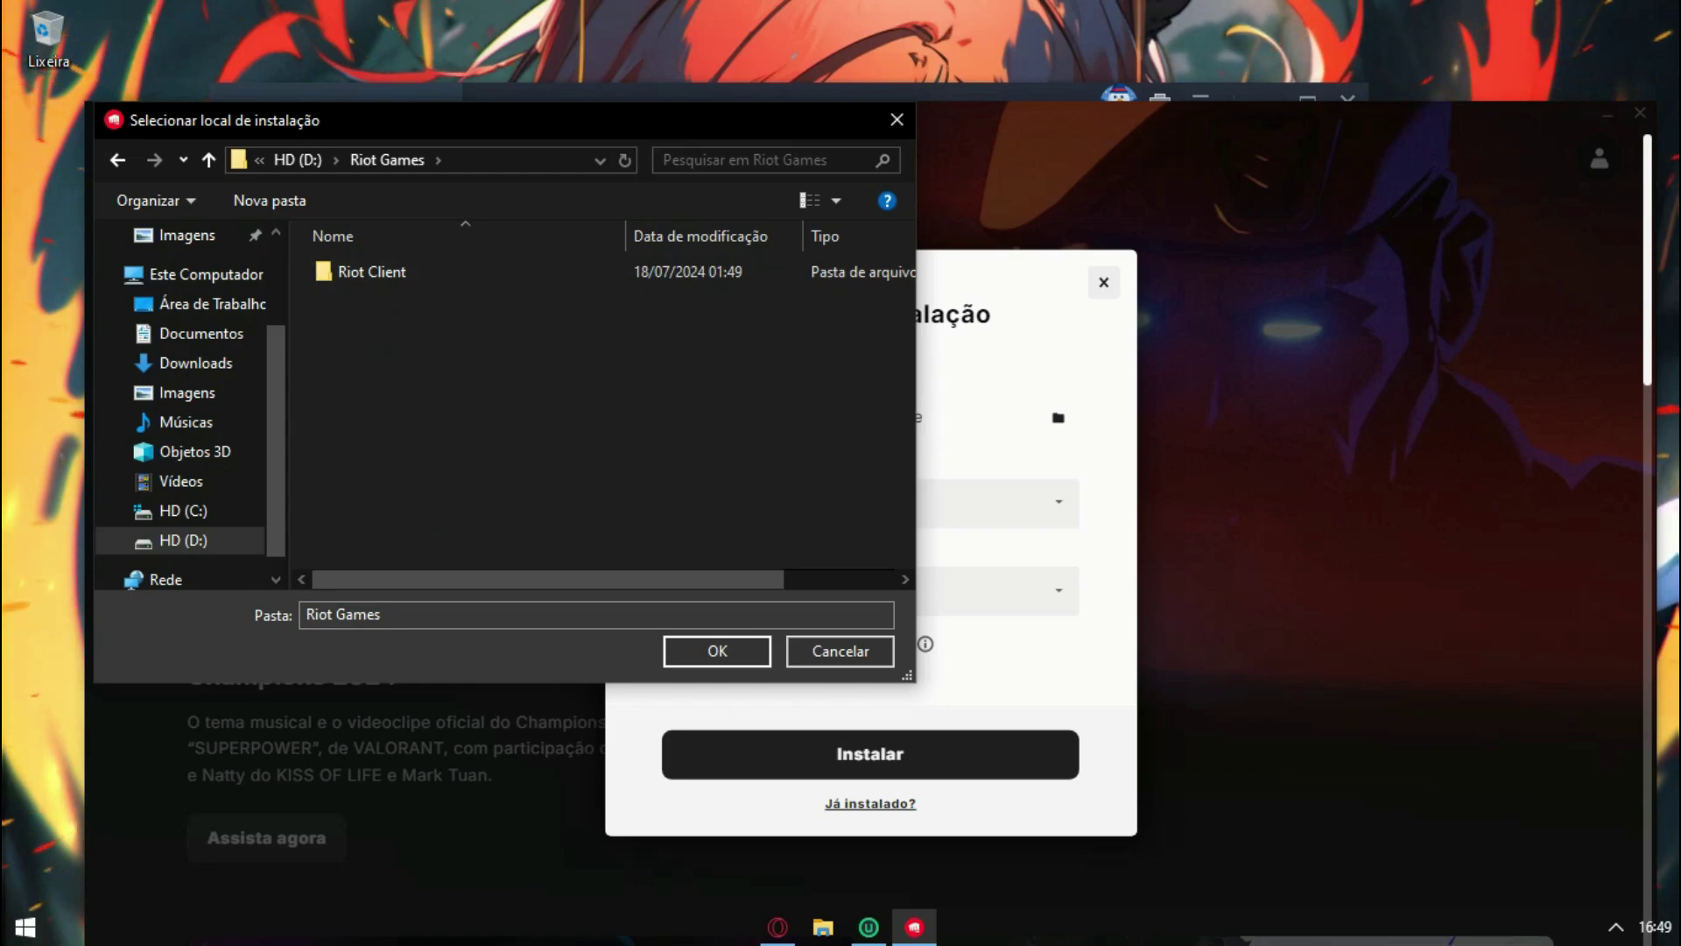
{"action": "left_click", "coordinate": [717, 651]}
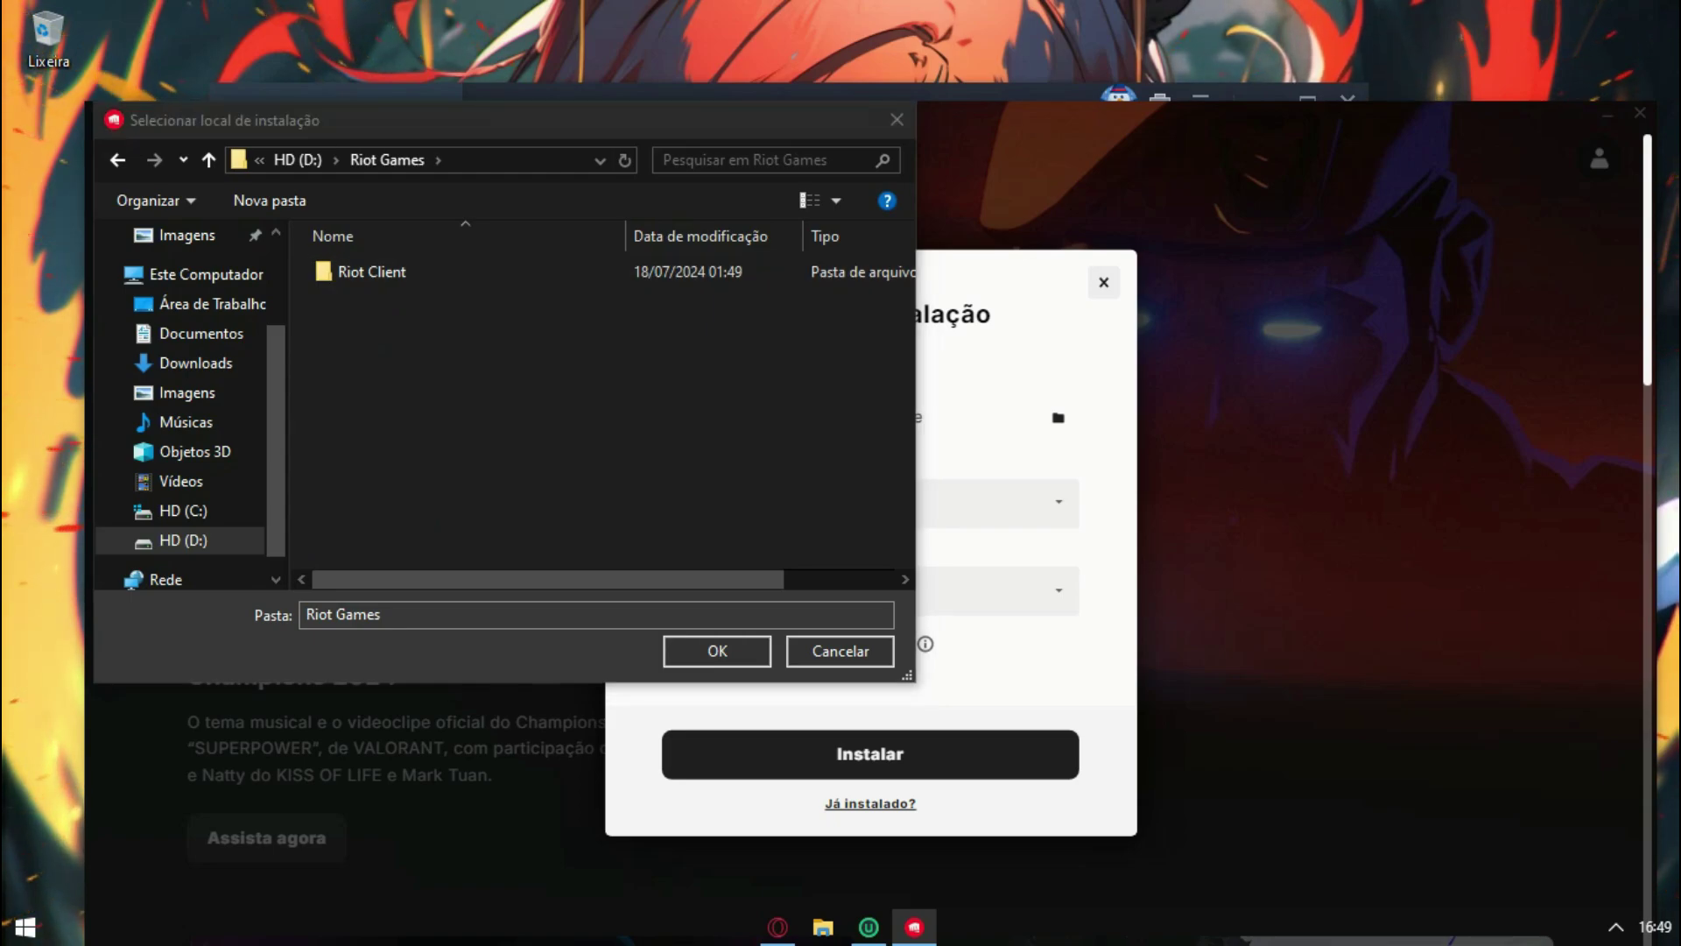
Step: Rename the VALORANTe folder in Riot Games on HD (D:) to VALORANT
{"action": "left_click", "coordinate": [377, 298]}
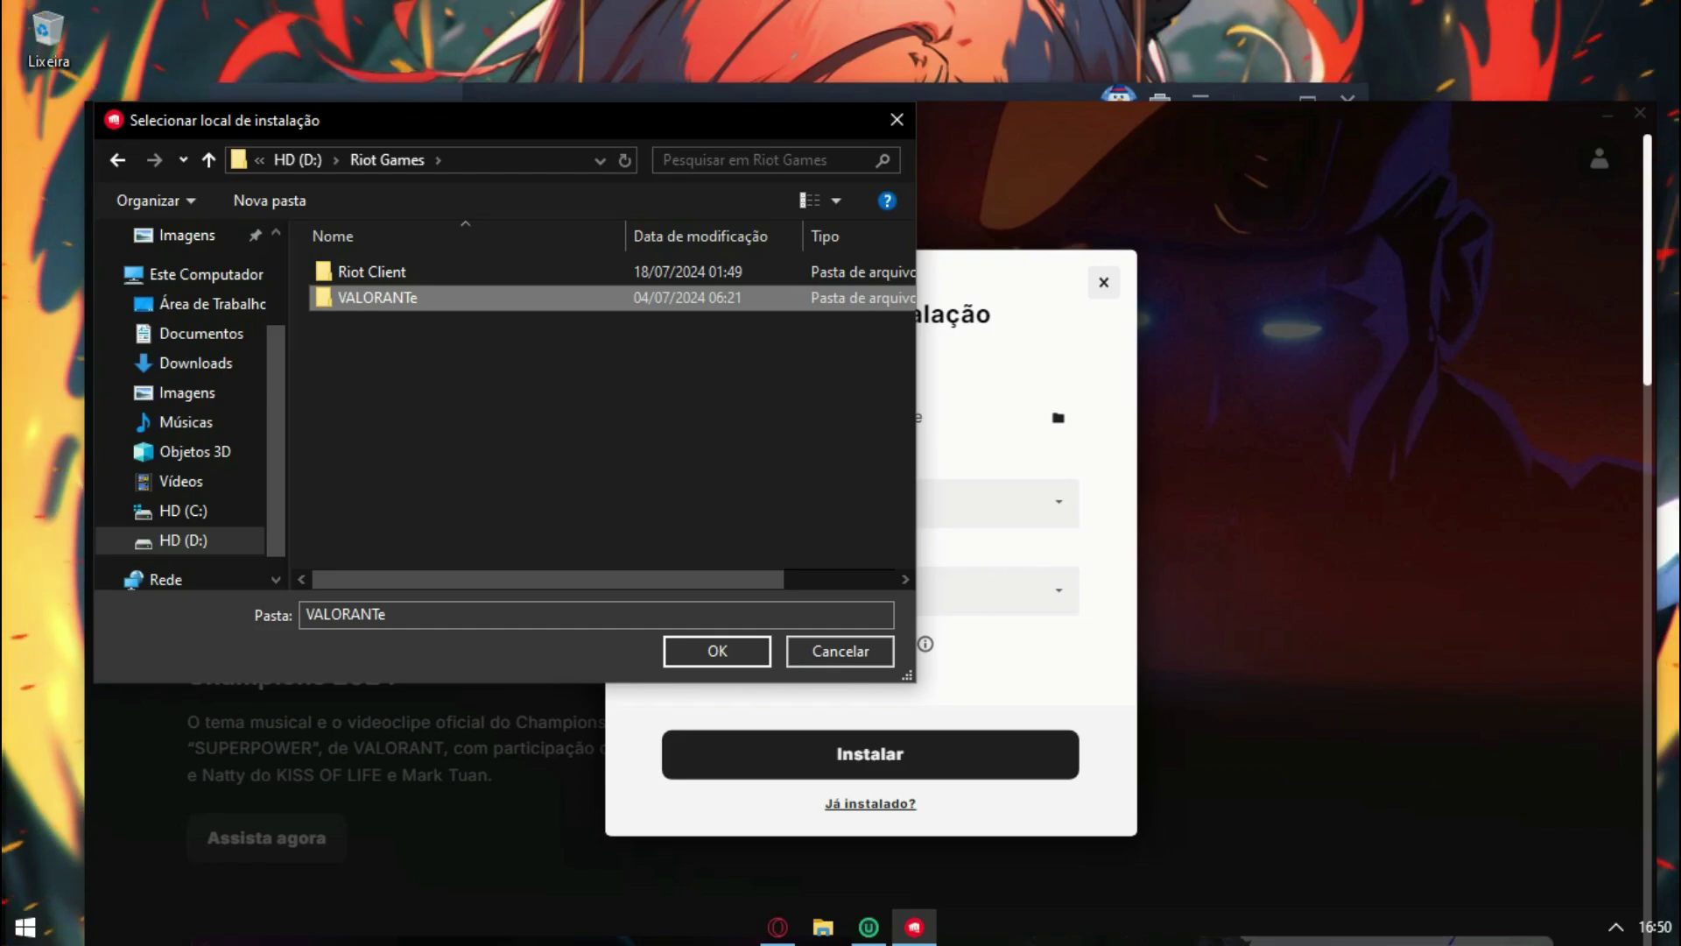
{"action": "right_click", "coordinate": [466, 296]}
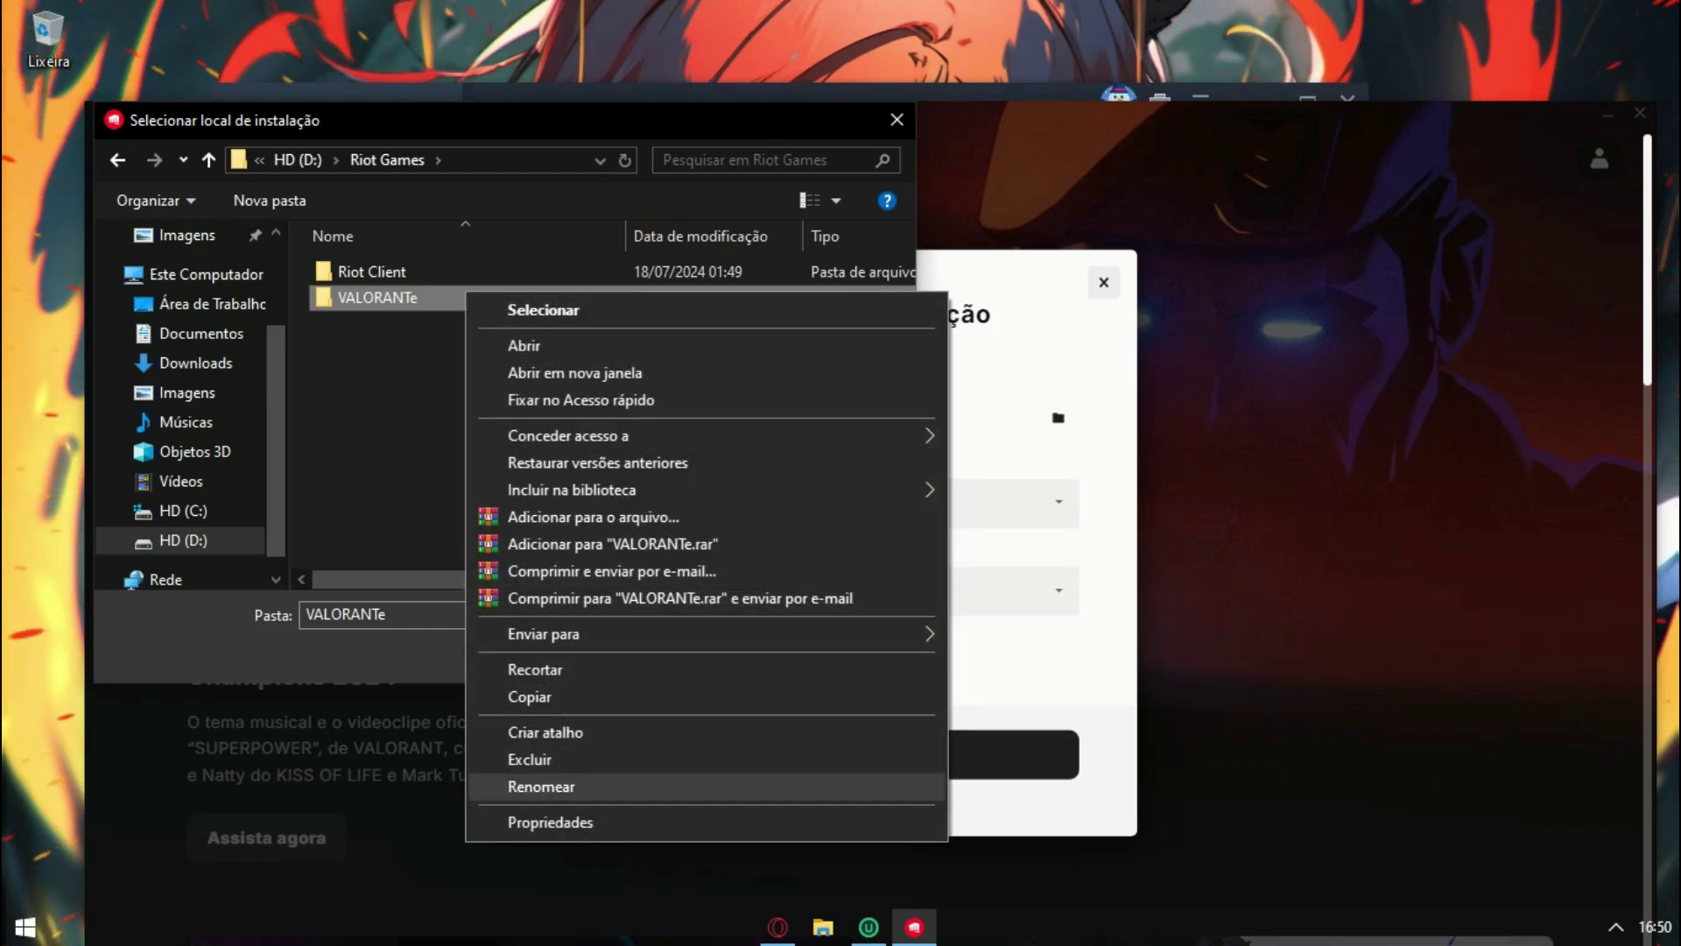
{"action": "left_click", "coordinate": [526, 787]}
{"action": "left_click", "coordinate": [420, 298]}
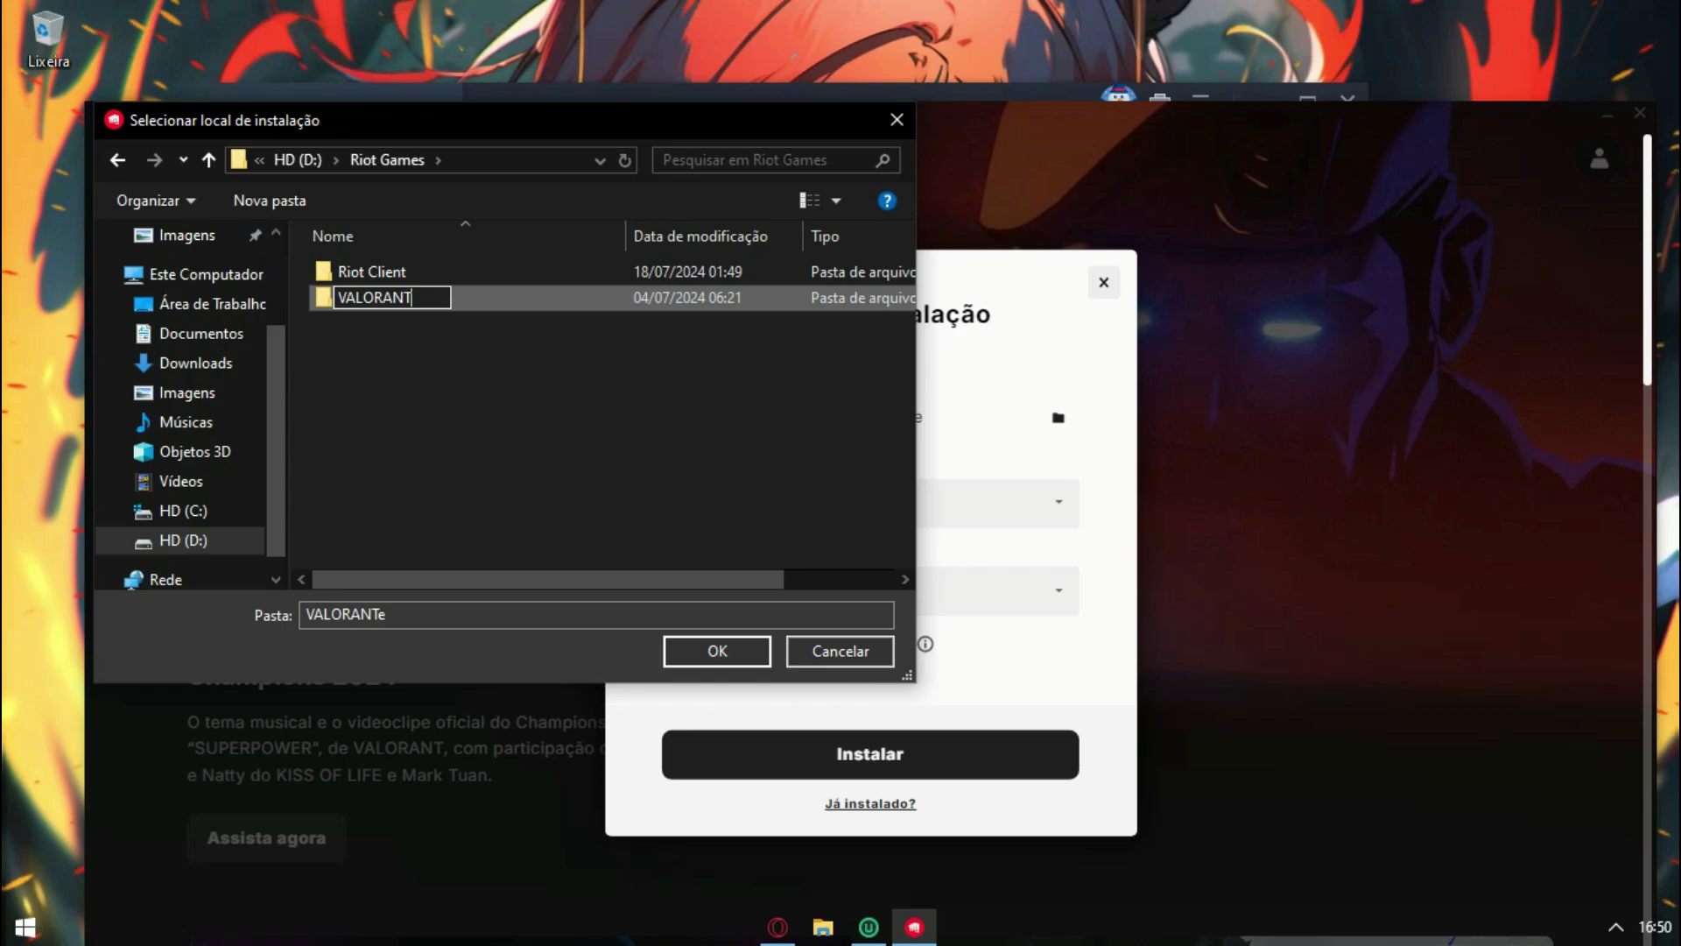
{"action": "key", "text": "Return"}
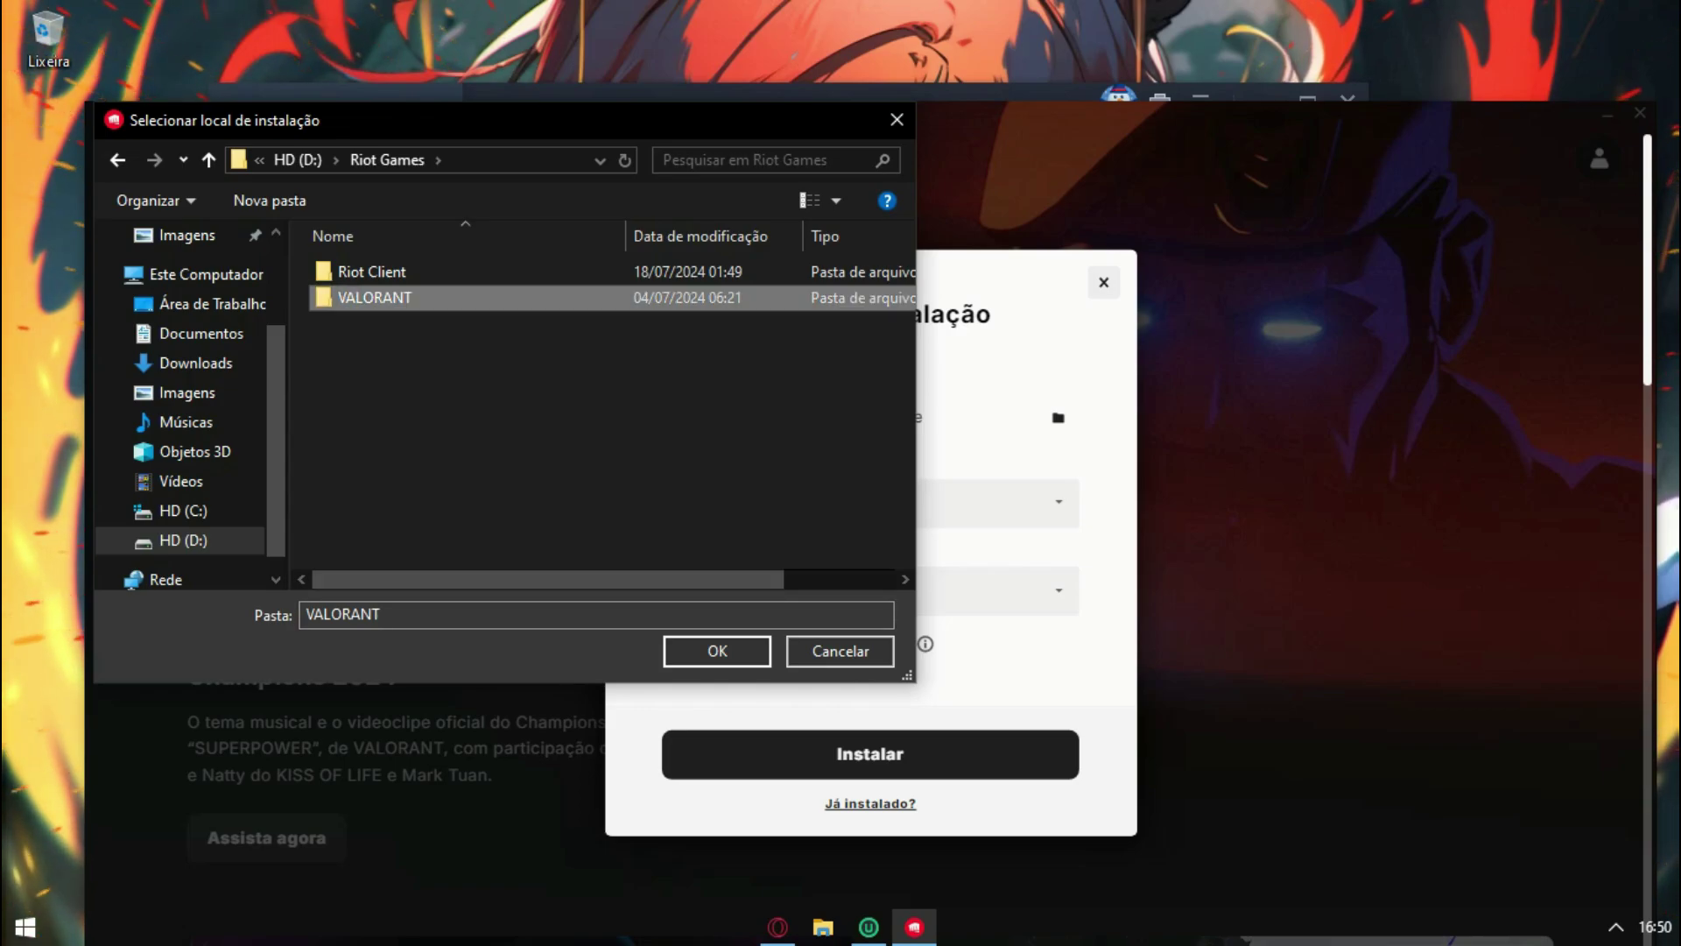
Step: Open the VALORANT folder and its live subfolder in the installation location dialog
{"action": "key", "text": "Return"}
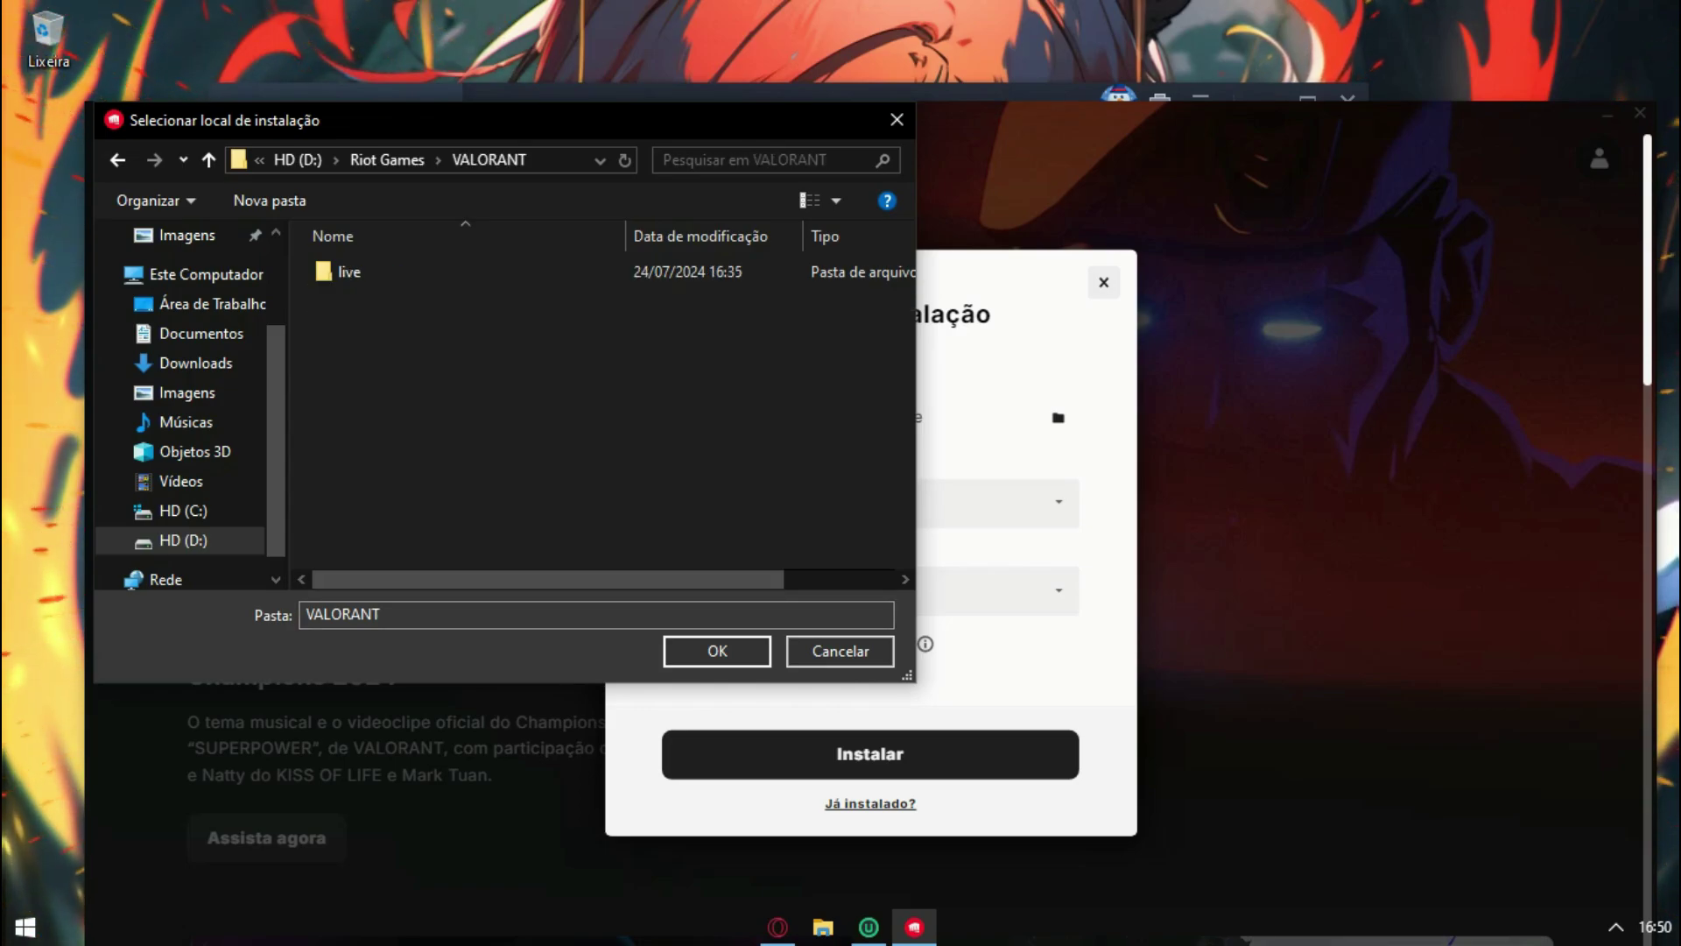
{"action": "double_click", "coordinate": [350, 272]}
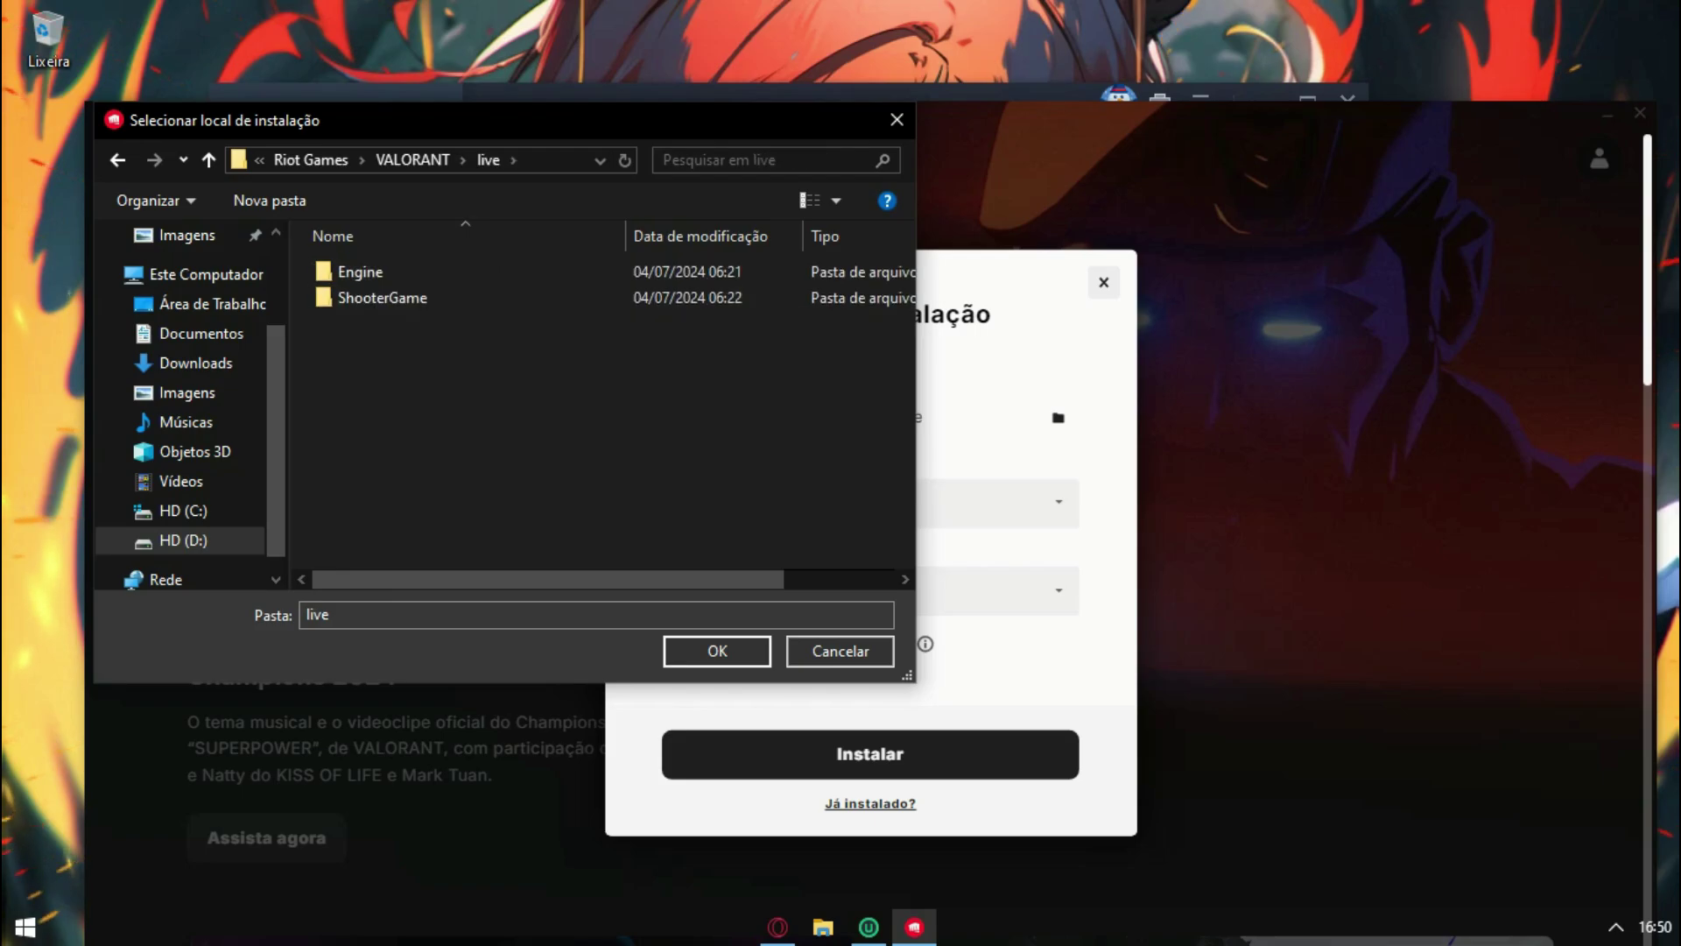
{"action": "left_click_drag", "start_coordinate": [438, 120], "coordinate": [510, 127]}
{"action": "key", "text": "Return"}
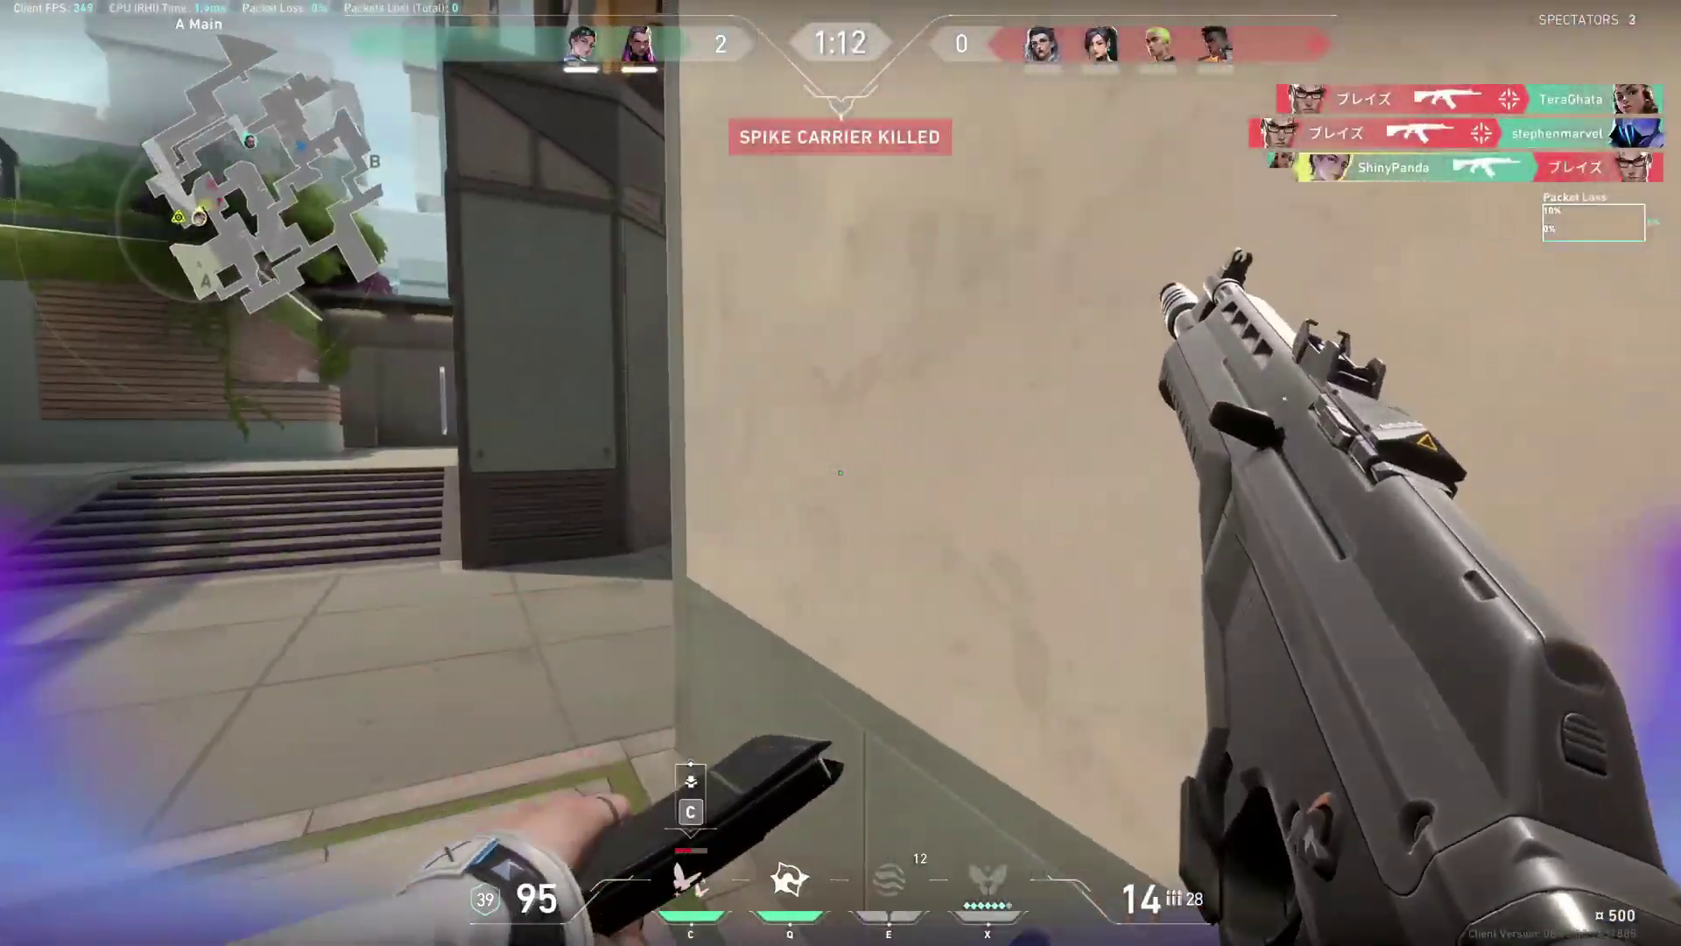
{"action": "key", "text": "e"}
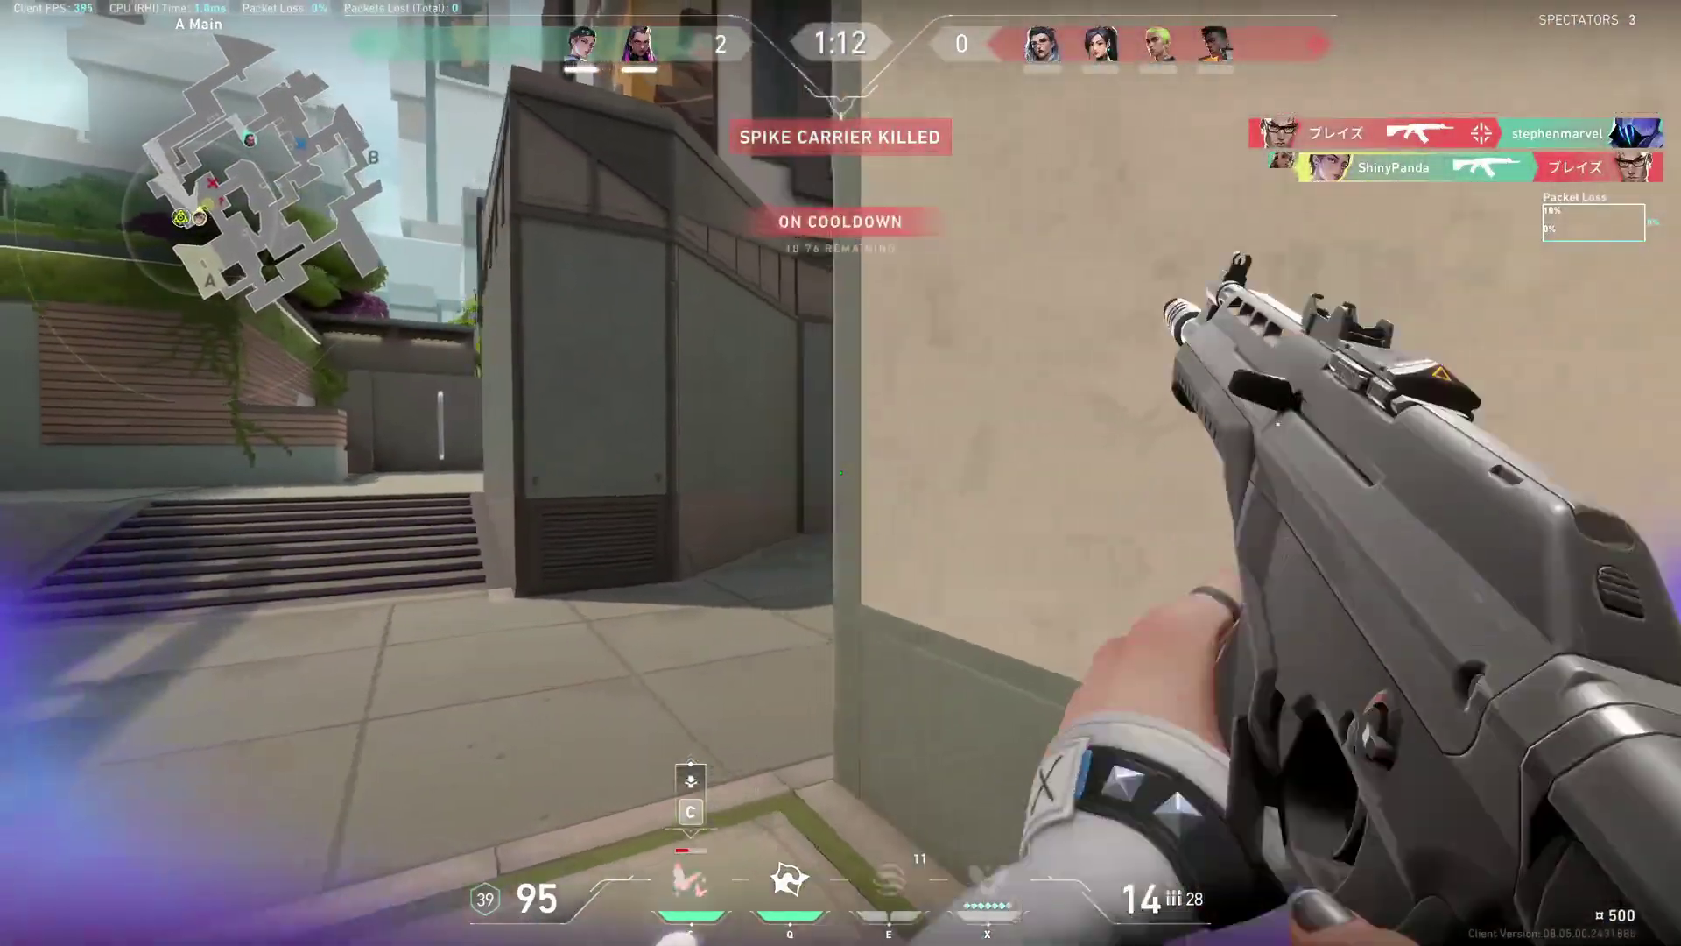
{"action": "key", "text": "q"}
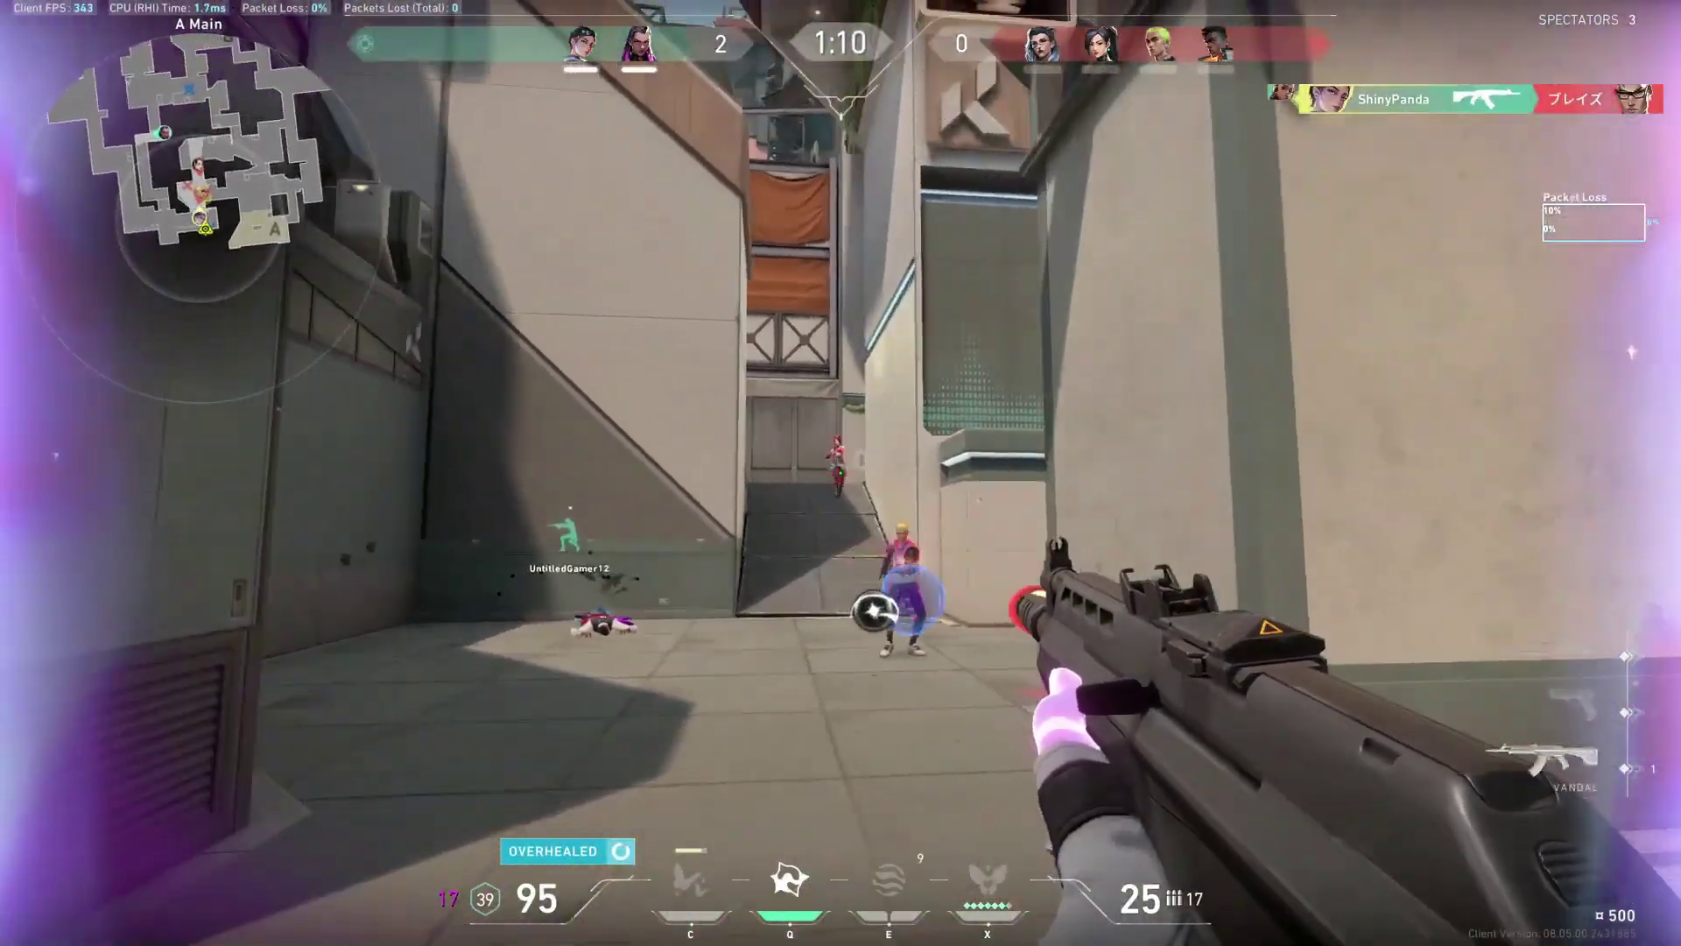
{"action": "left_click", "coordinate": [840, 472]}
{"action": "left_click", "coordinate": [840, 473]}
{"action": "left_click", "coordinate": [840, 473]}
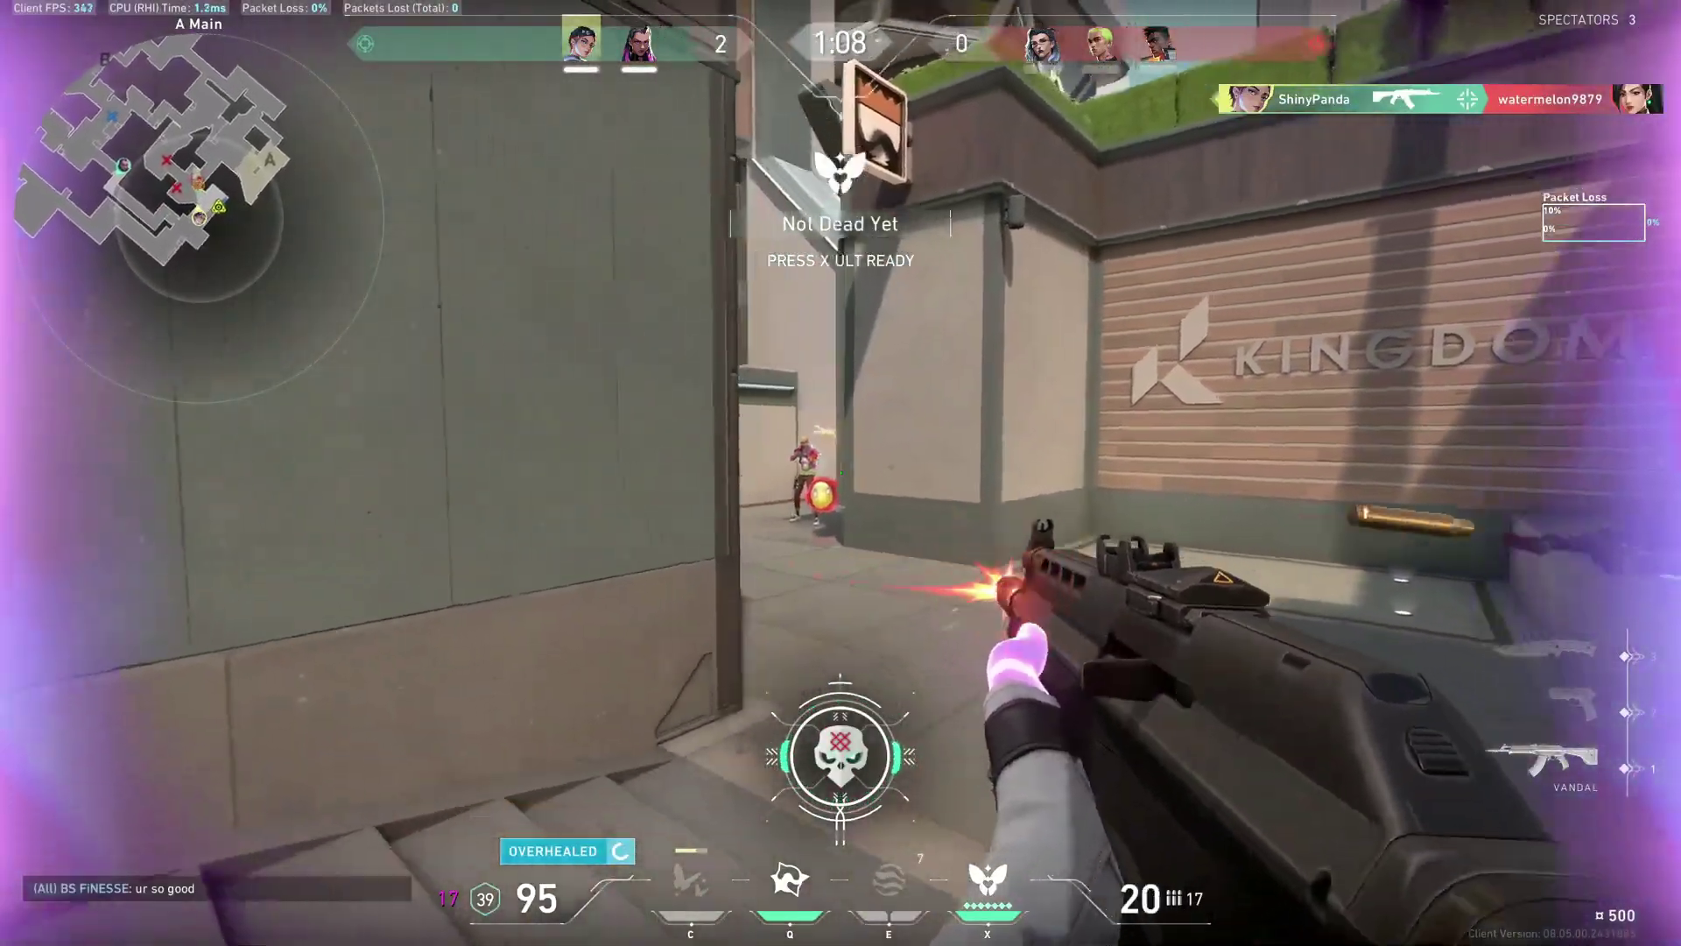
{"action": "left_click", "coordinate": [841, 473]}
{"action": "left_click", "coordinate": [840, 473]}
{"action": "left_click", "coordinate": [841, 473]}
{"action": "left_click", "coordinate": [841, 473]}
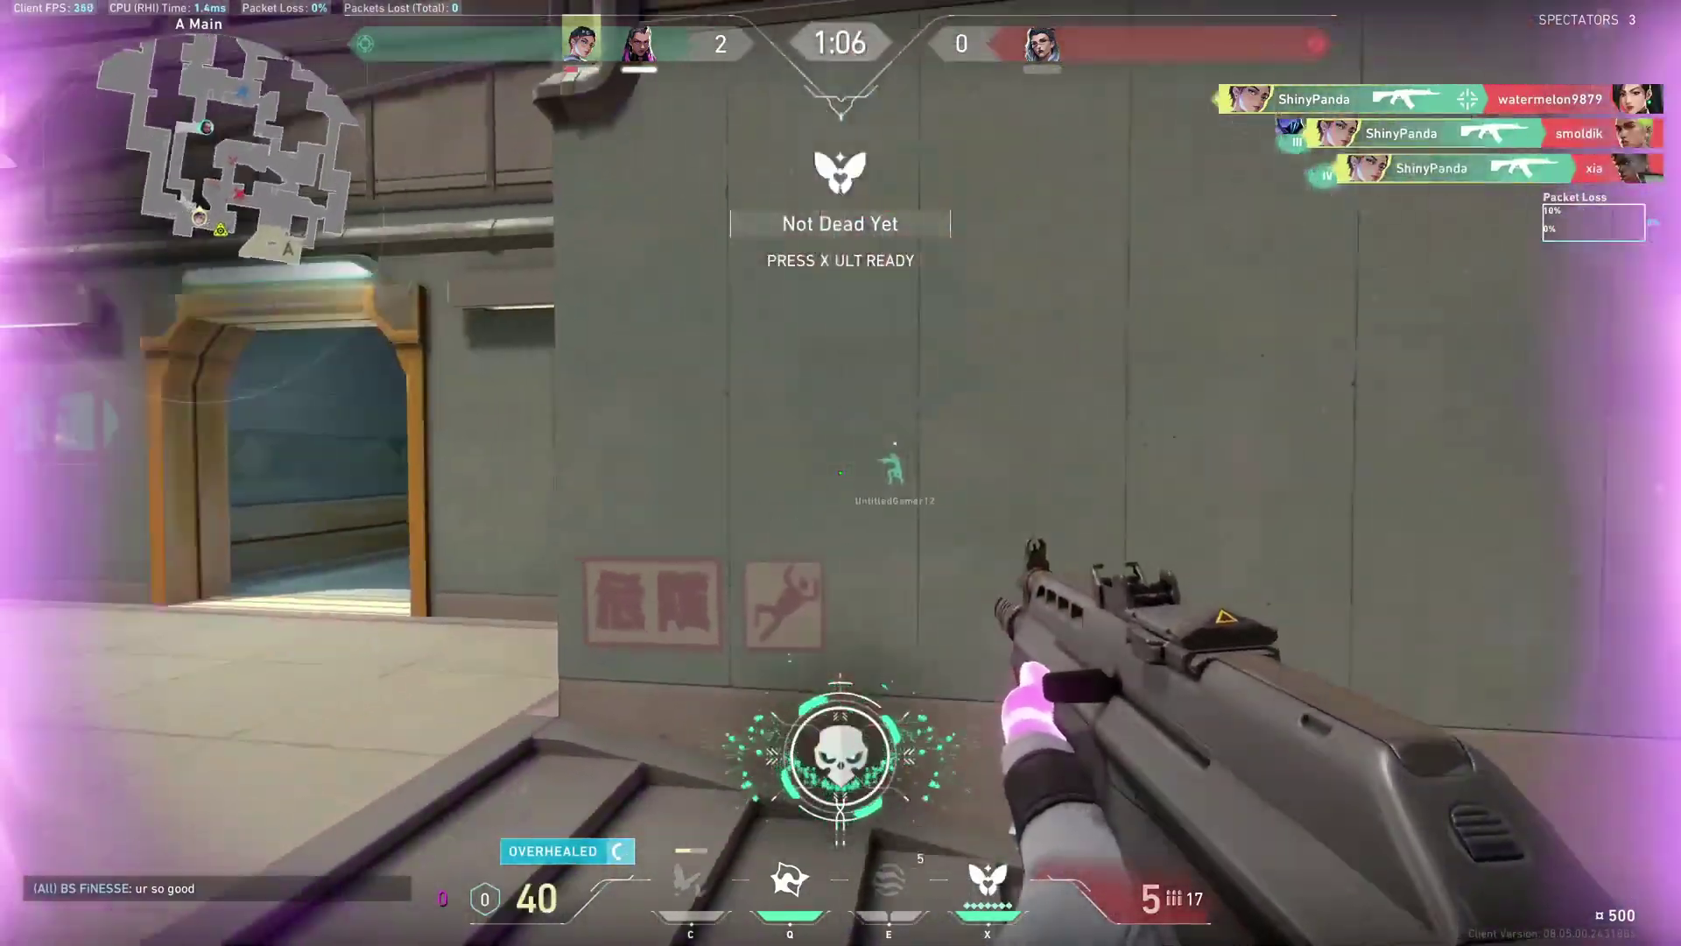
{"action": "key", "text": "r"}
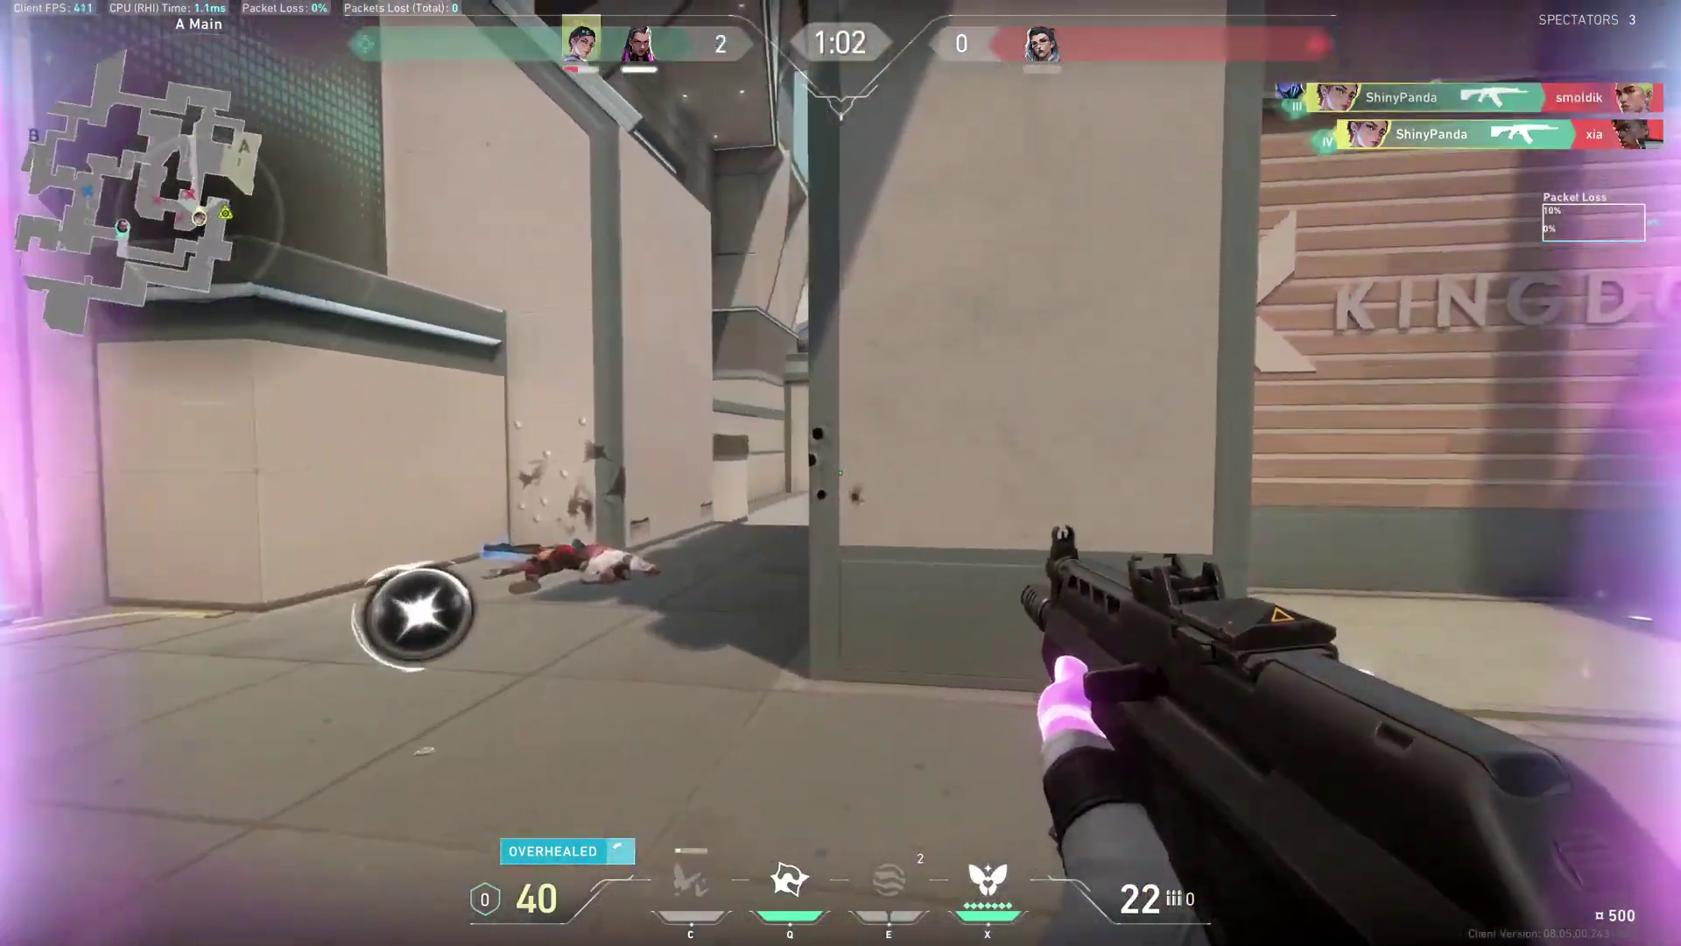
{"action": "right_click", "coordinate": [841, 473]}
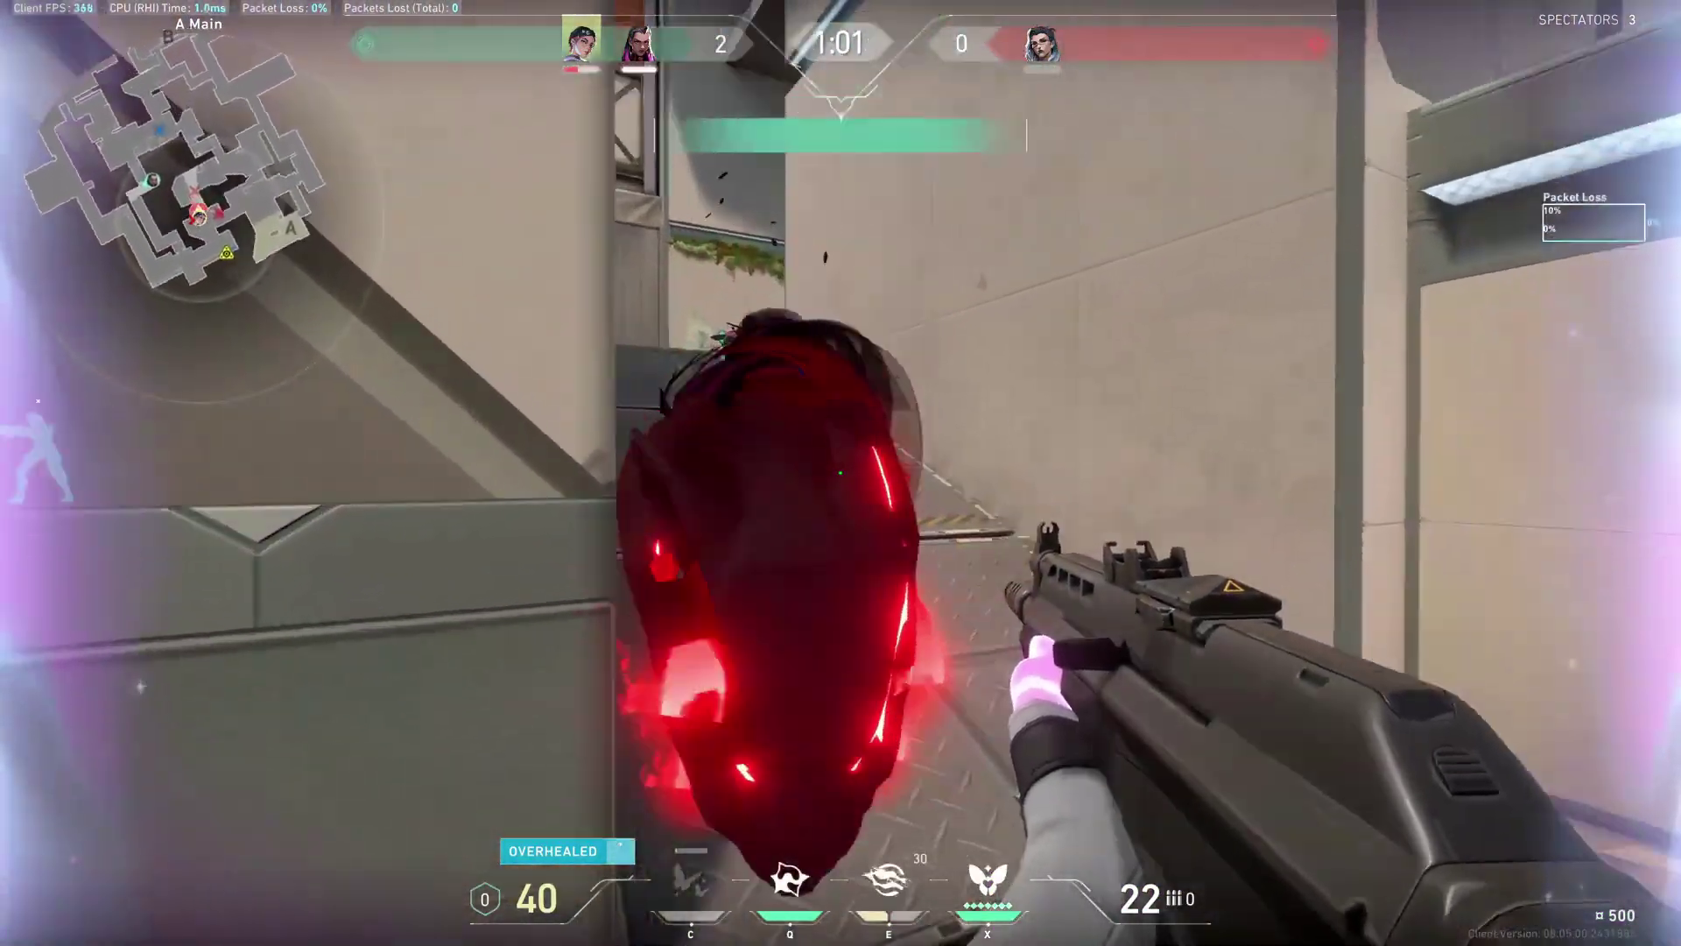
{"action": "left_click", "coordinate": [841, 473]}
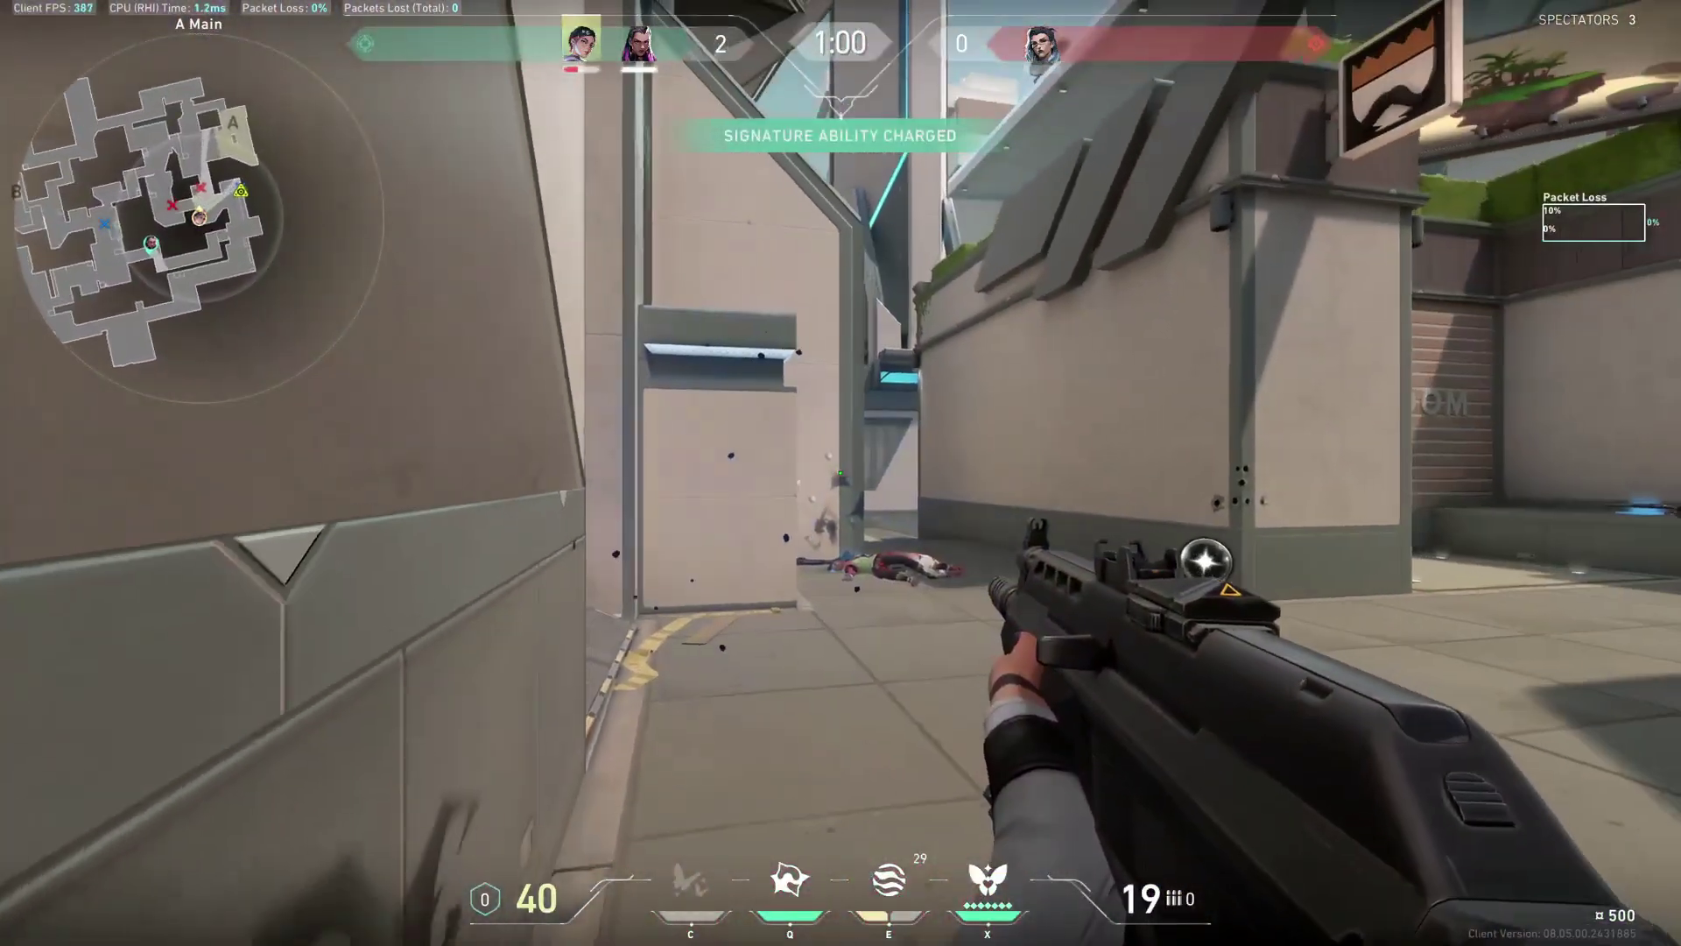
{"action": "key", "text": "w"}
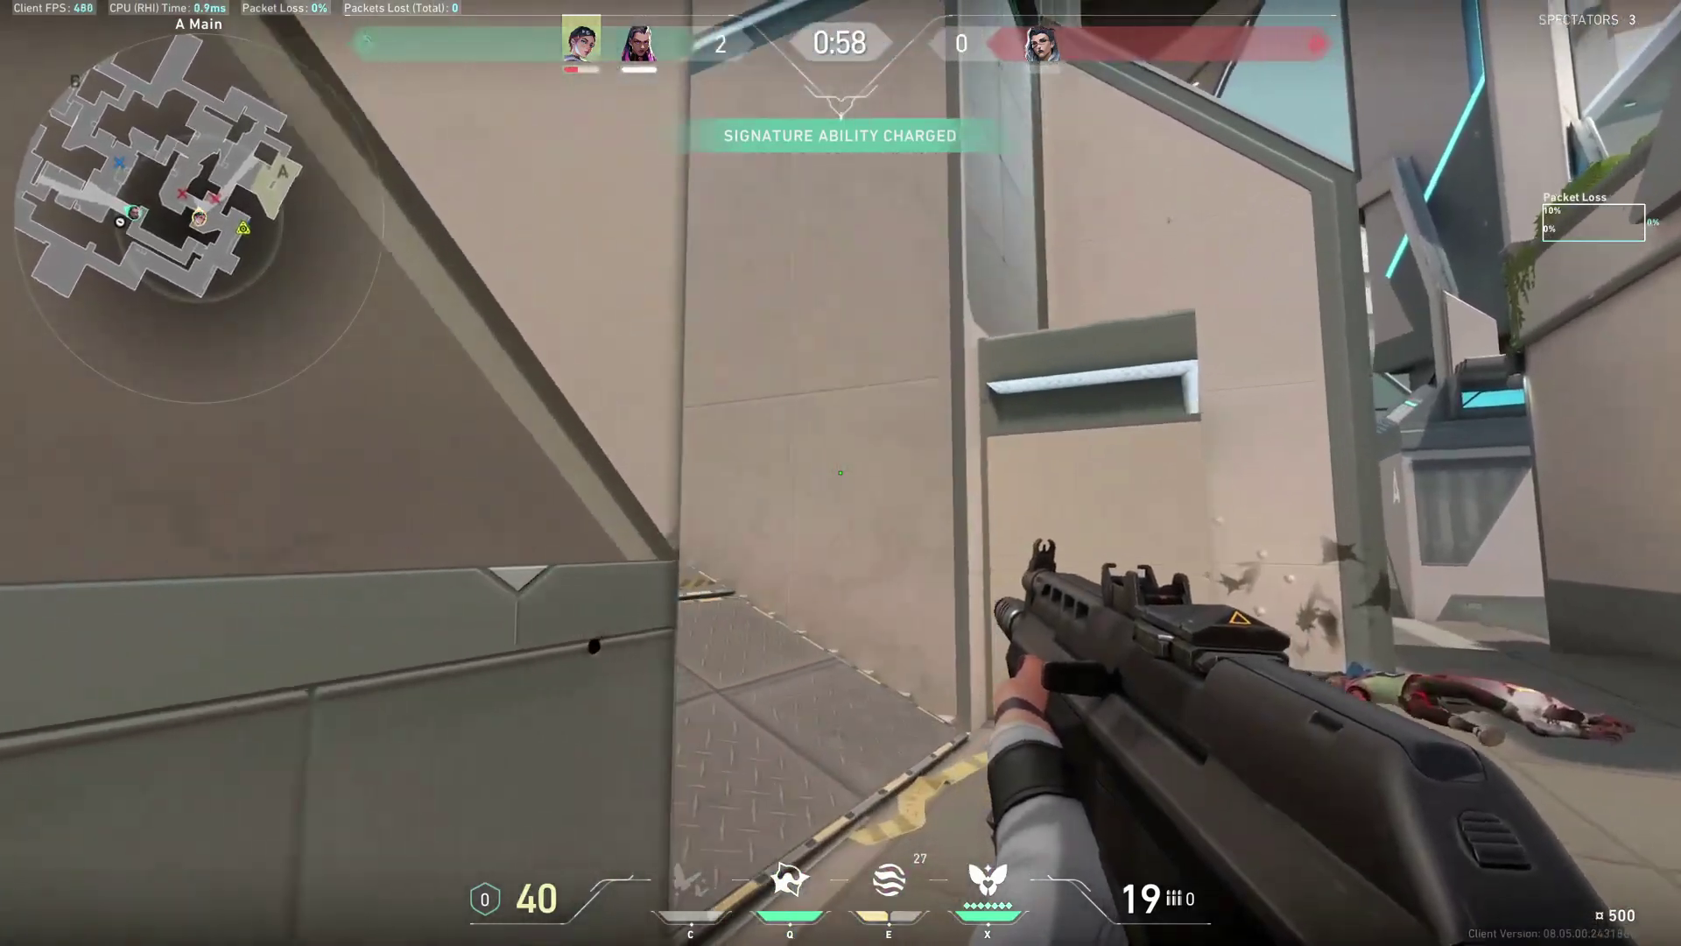
{"action": "key", "text": "x"}
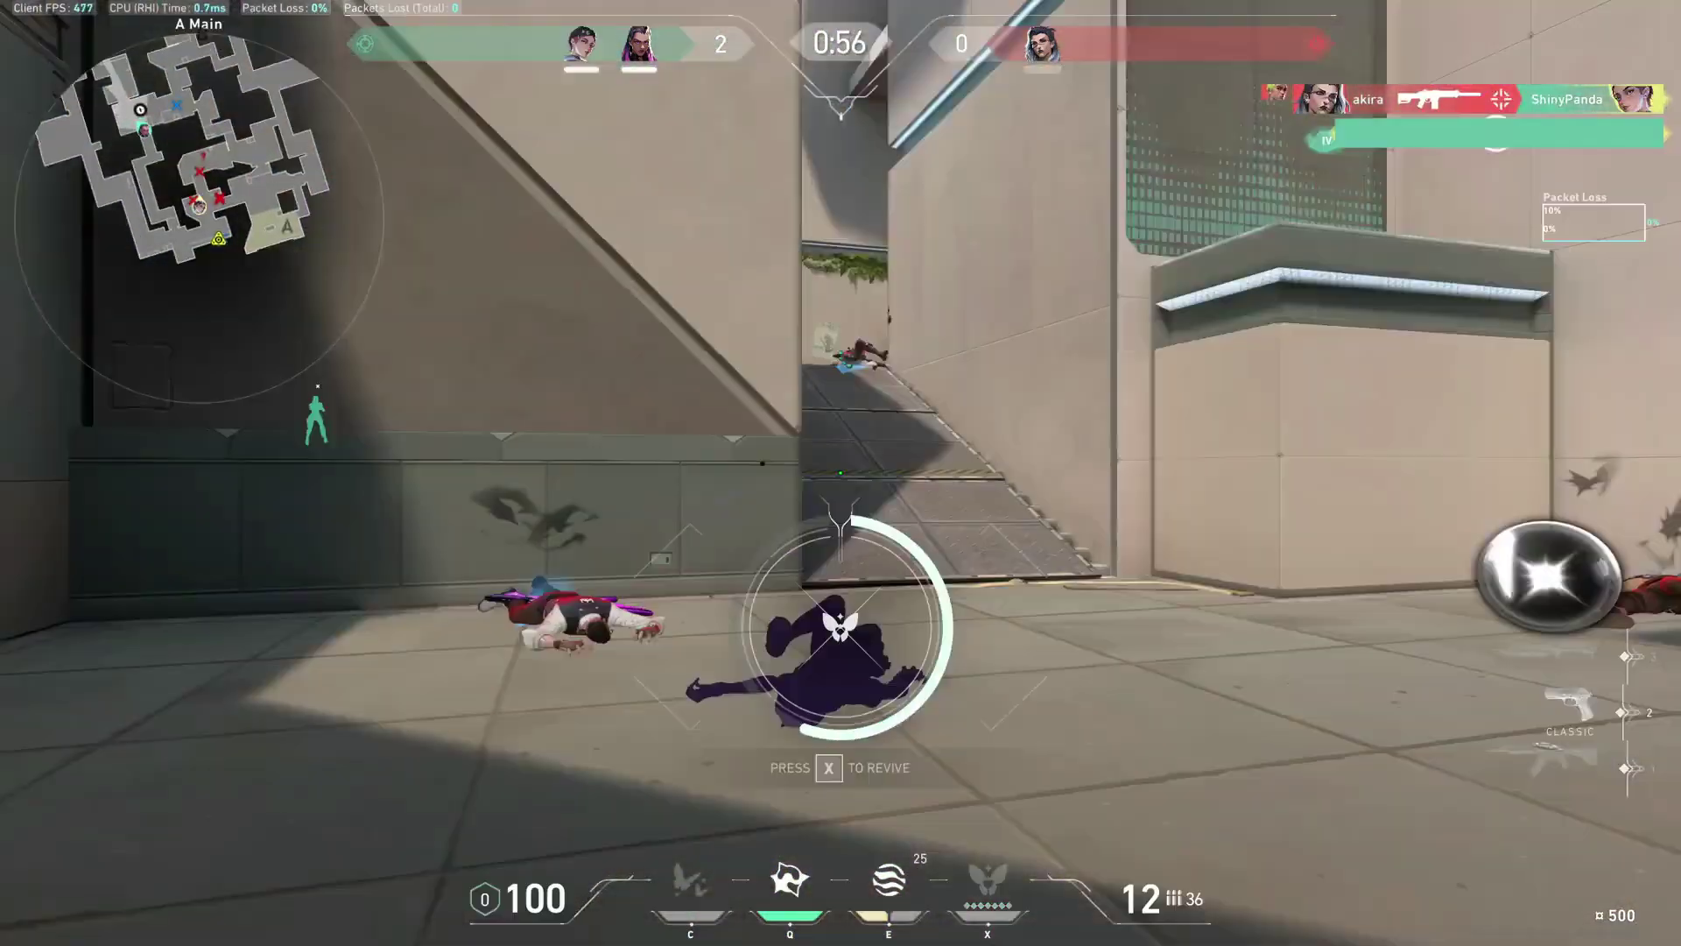
{"action": "key", "text": "w"}
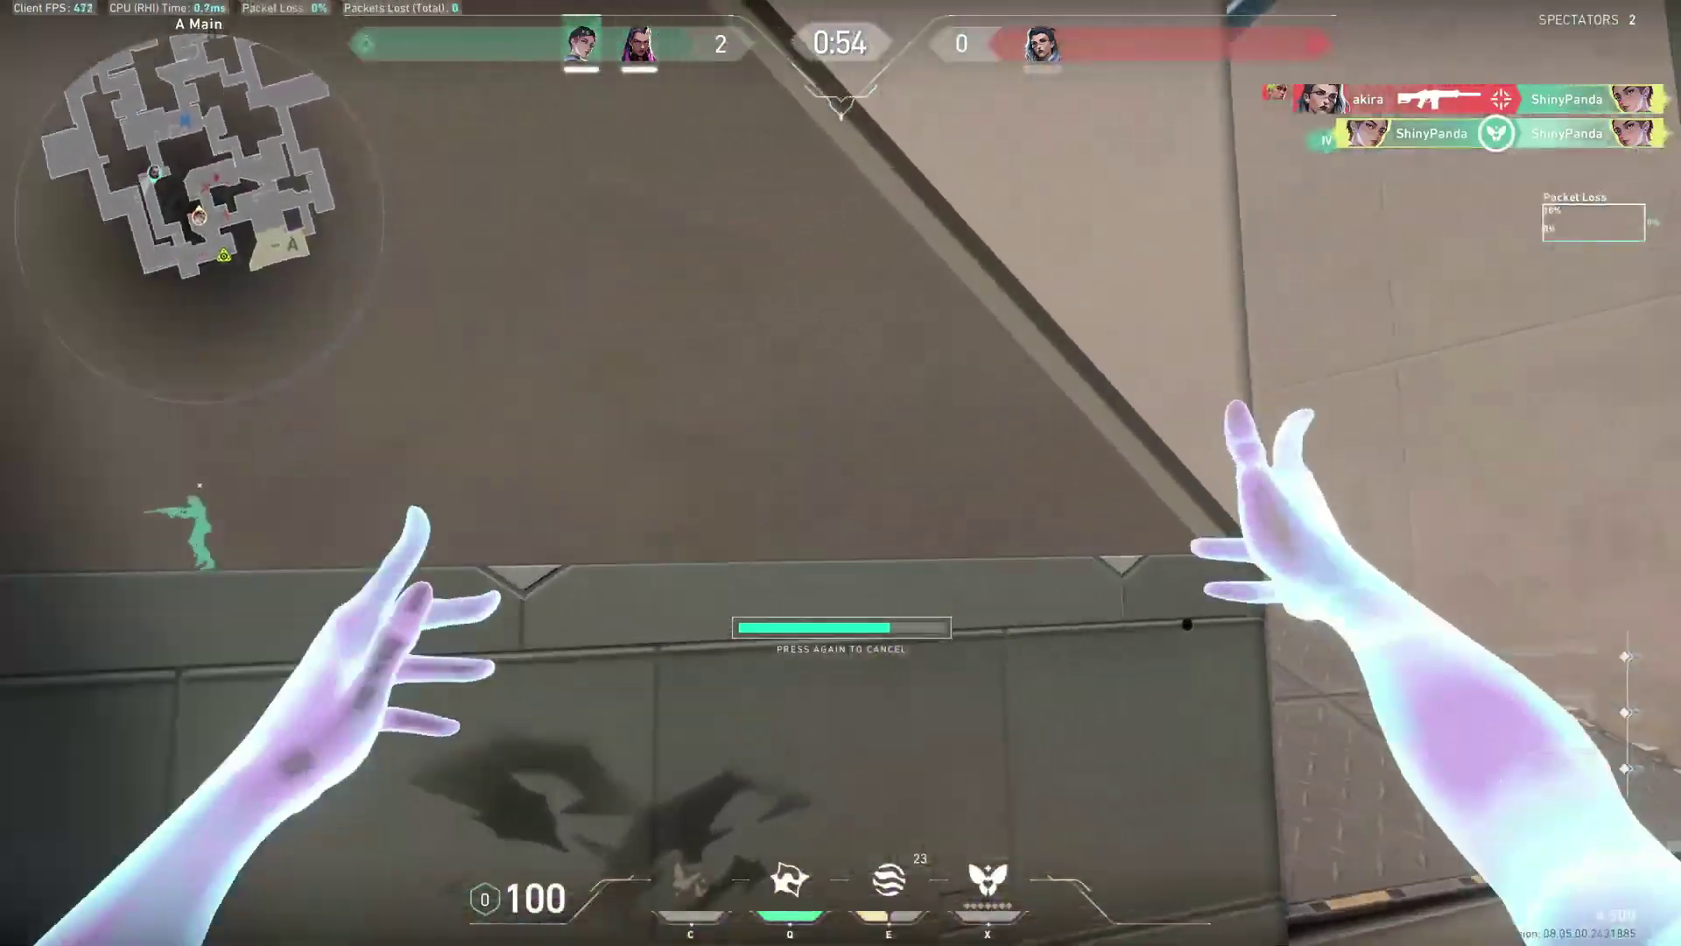
{"action": "key", "text": "s"}
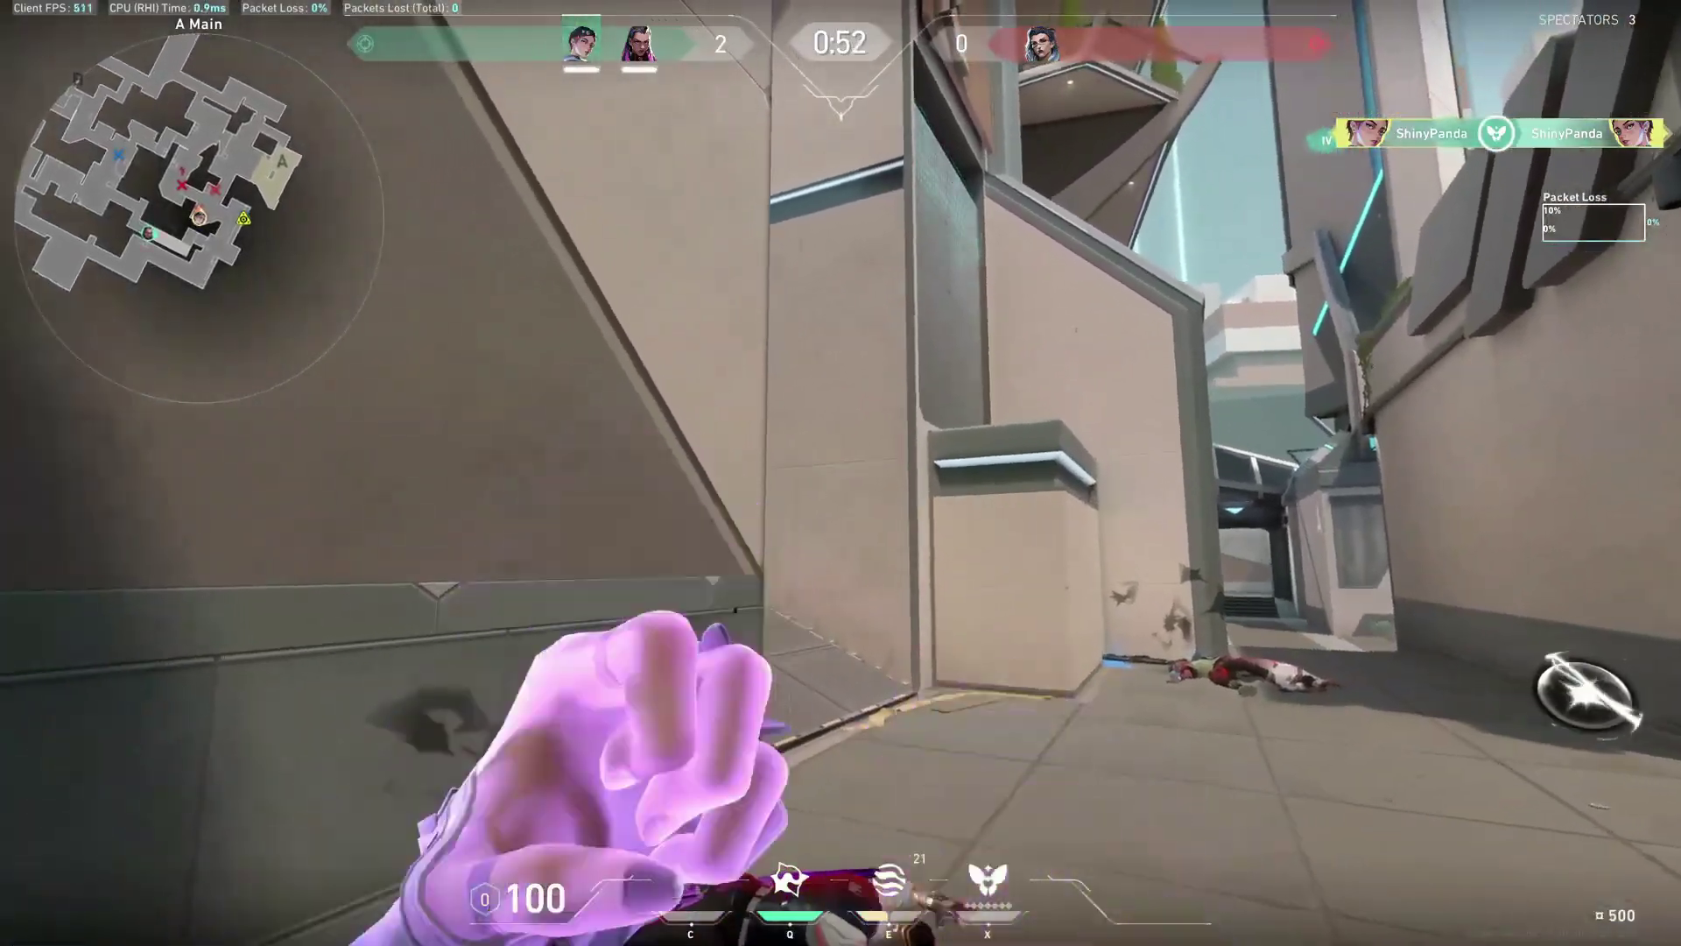
{"action": "key", "text": "q"}
{"action": "left_click", "coordinate": [840, 473]}
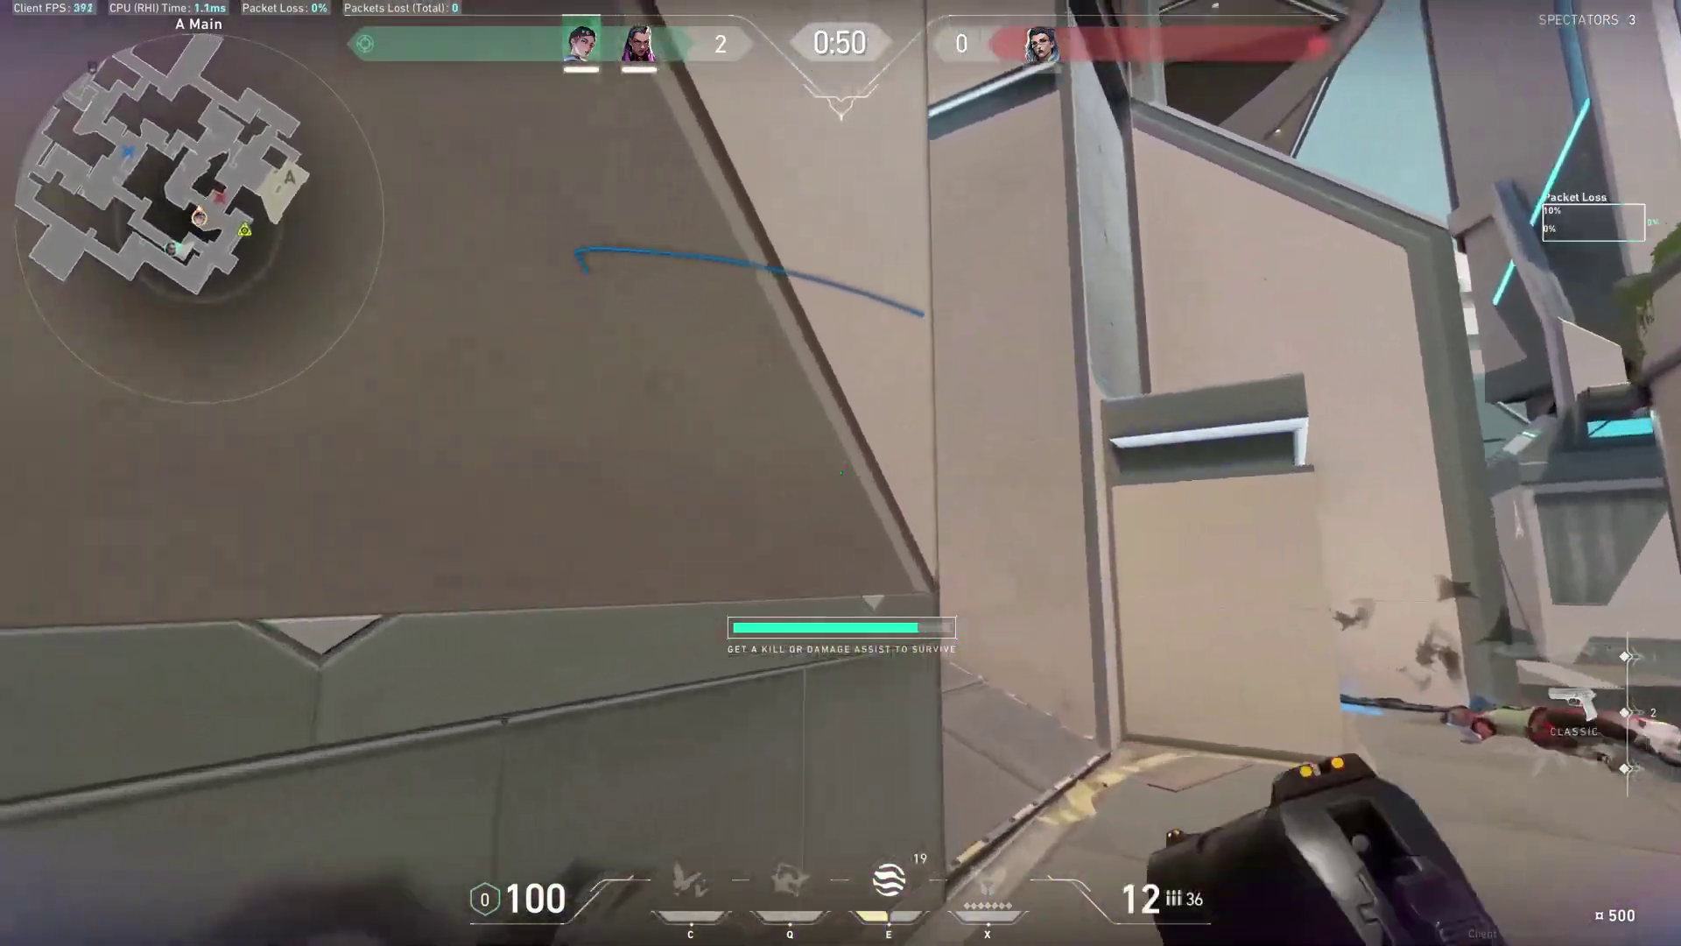
{"action": "key", "text": "w"}
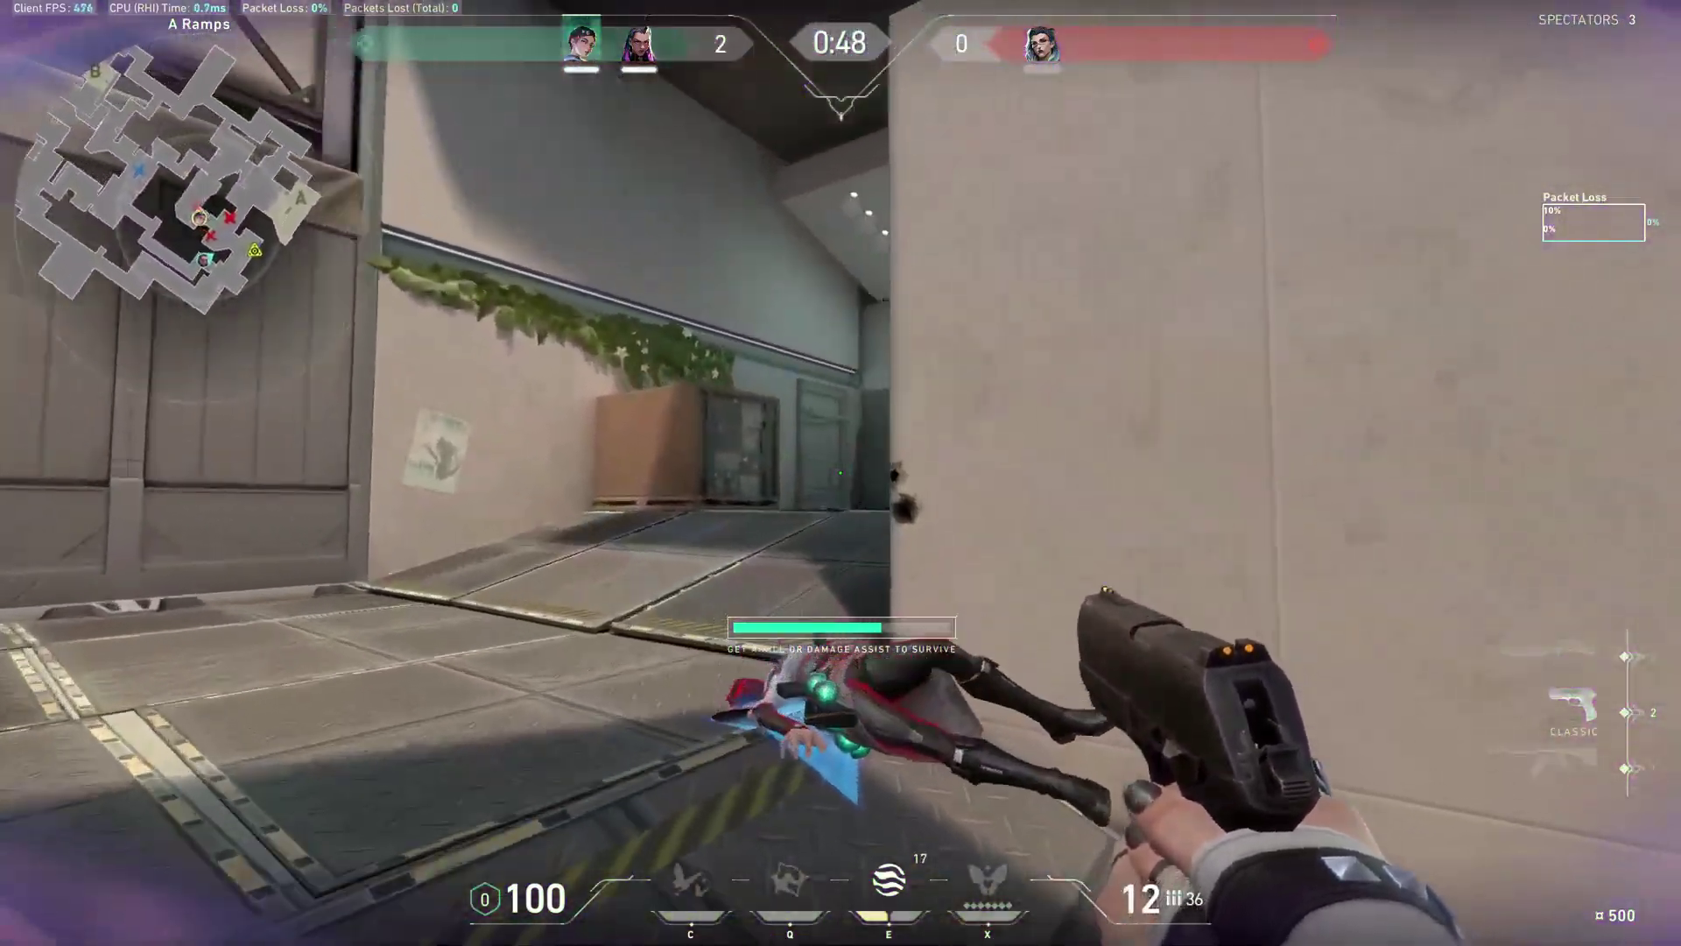
{"action": "key", "text": "w"}
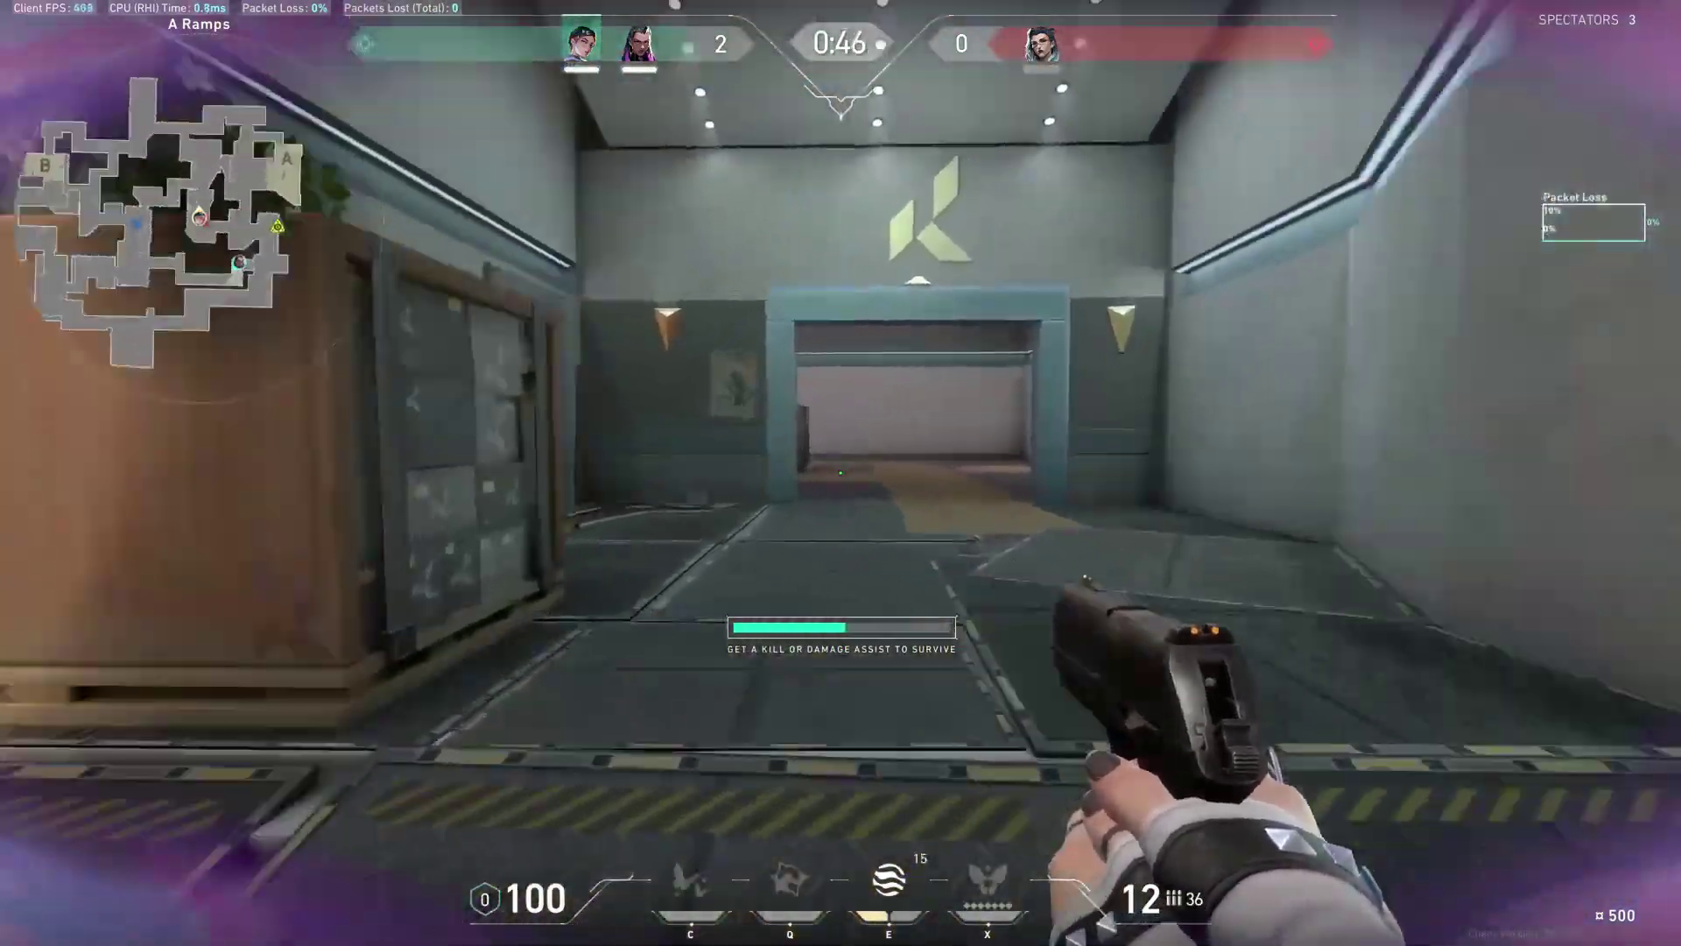
{"action": "key", "text": "w"}
{"action": "key", "text": "e"}
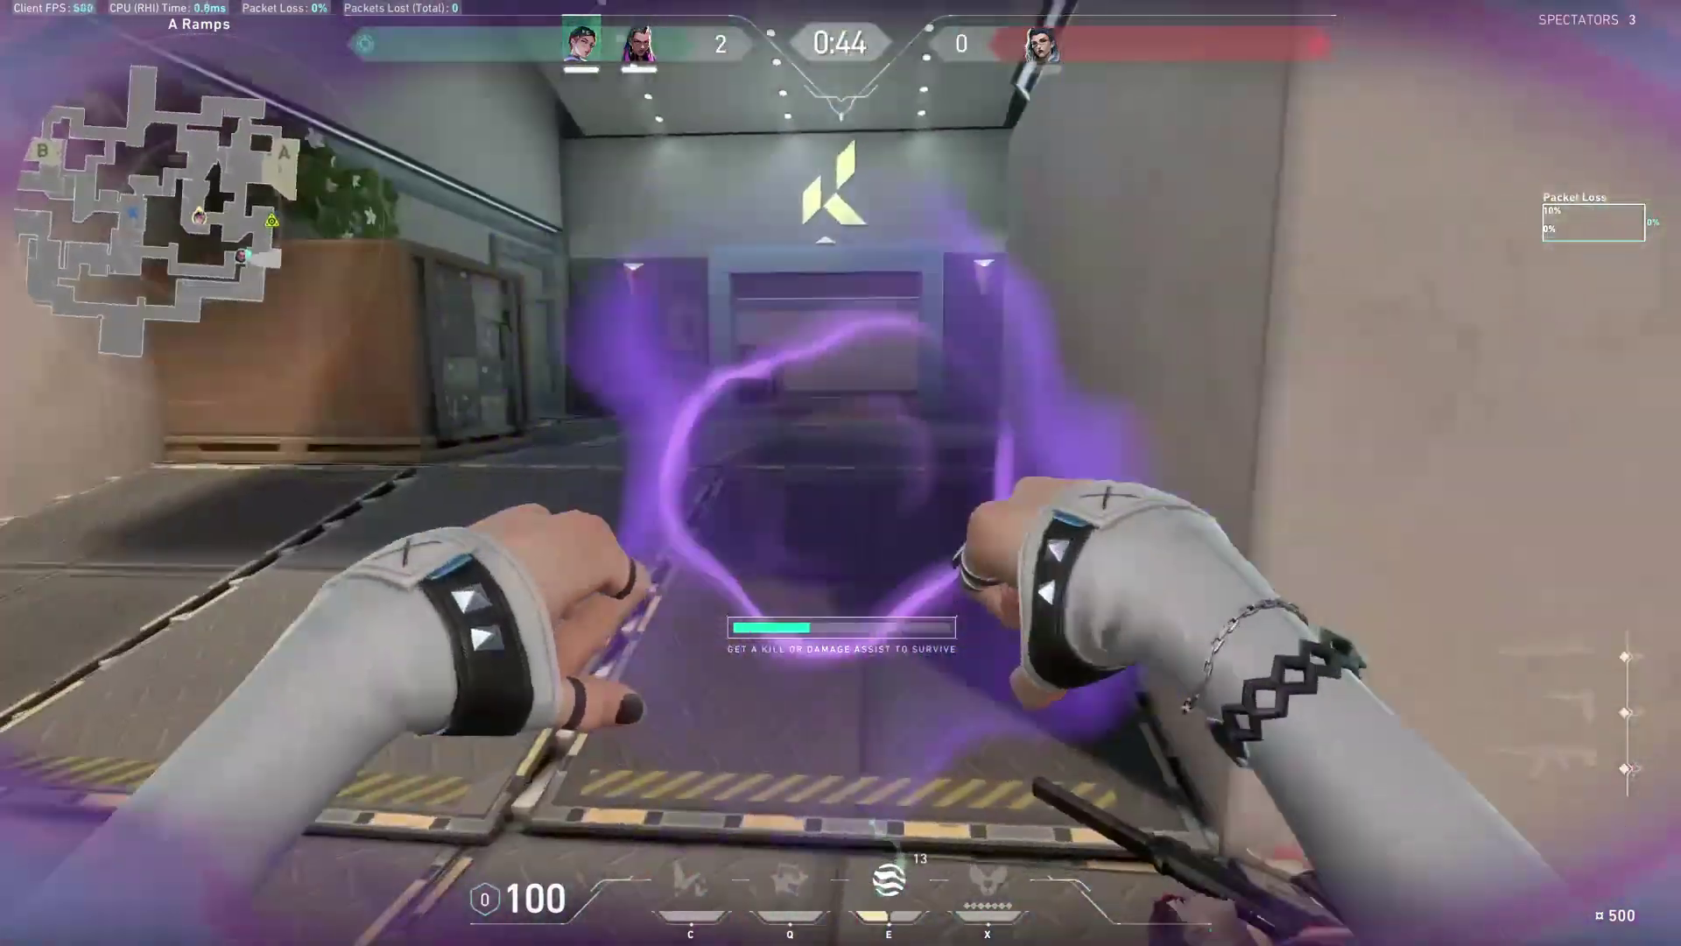
{"action": "key", "text": "f"}
{"action": "key", "text": "f"}
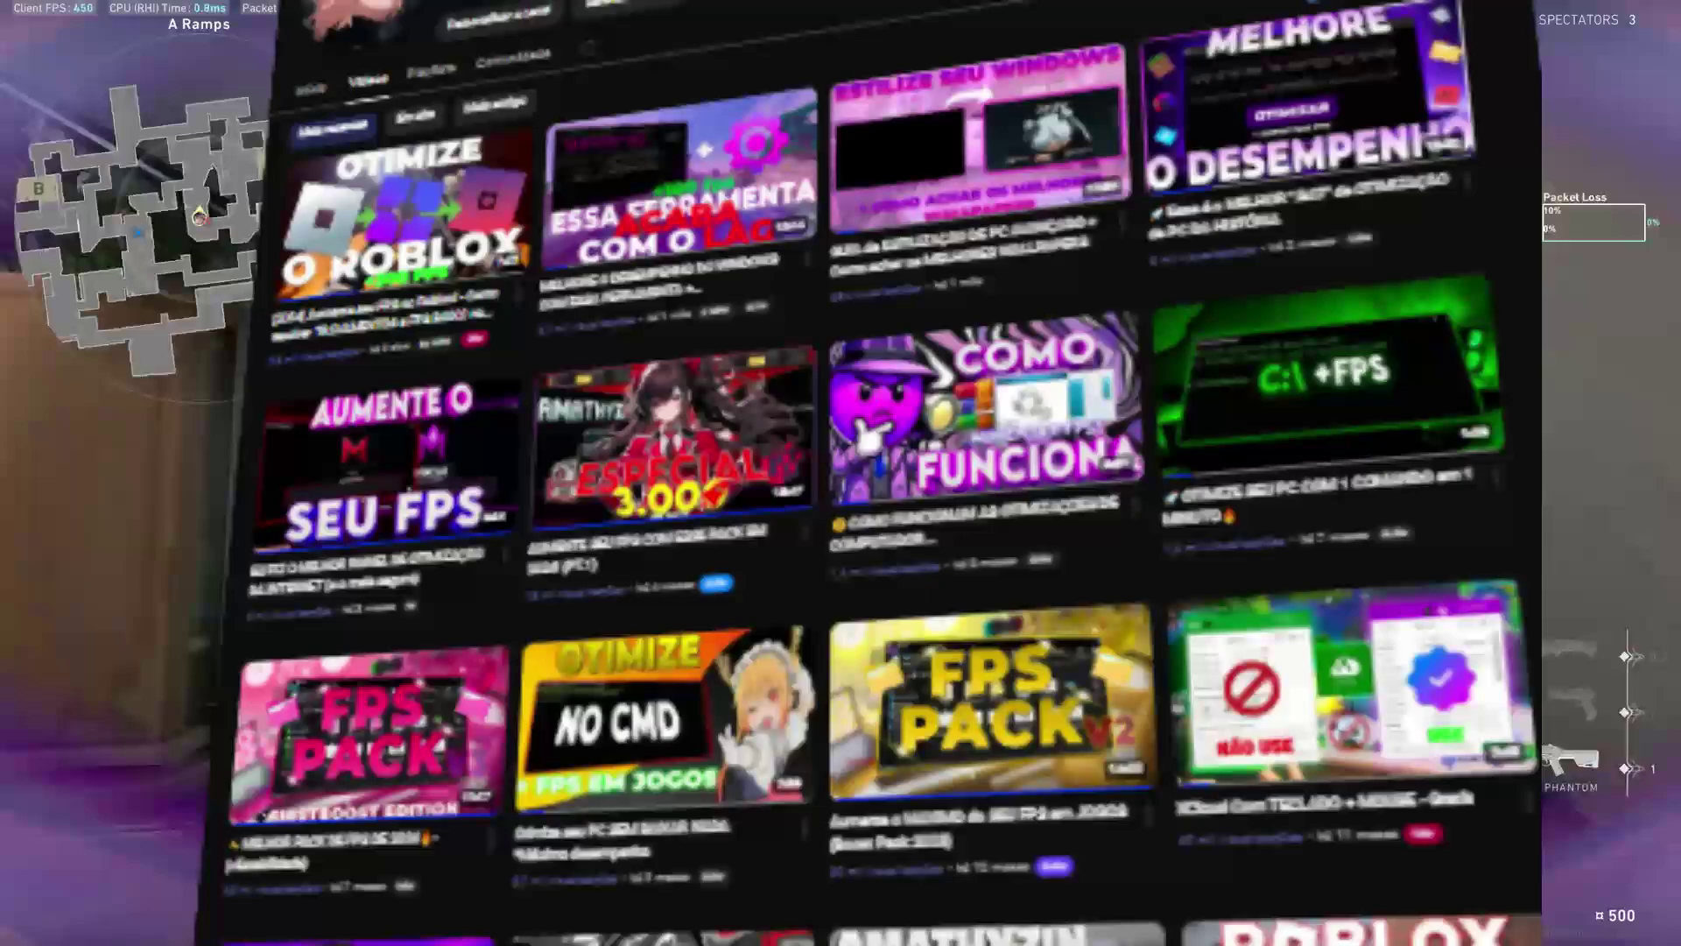